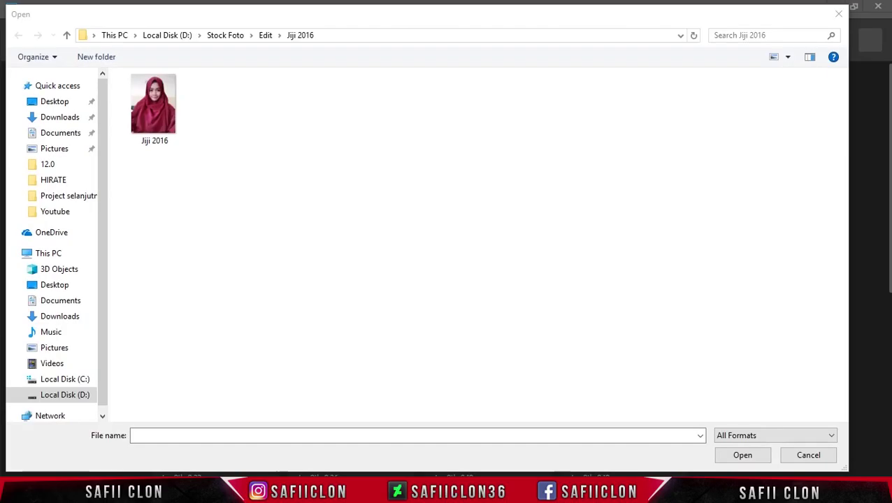
Open the Jiji 2016.png portrait of the woman in the red hijab
left_click(154, 122)
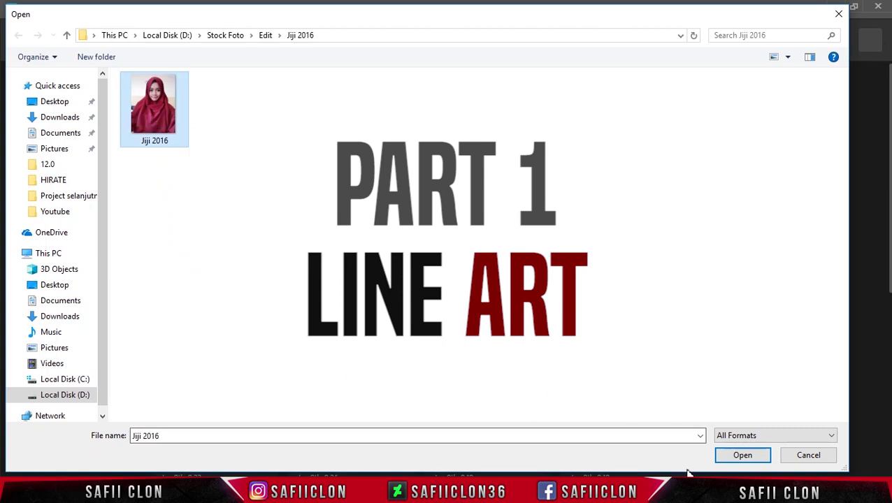
left_click(743, 455)
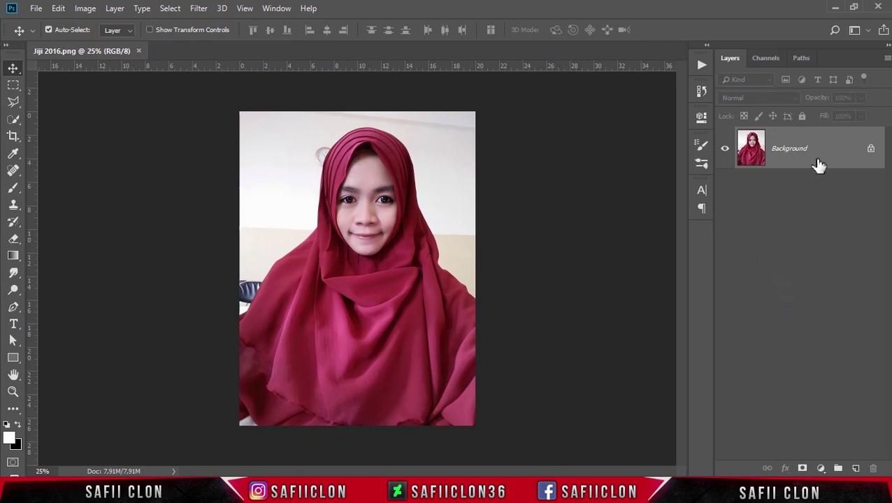
Unlock the Background layer and duplicate it as Layer 0 copy
left_click(869, 151)
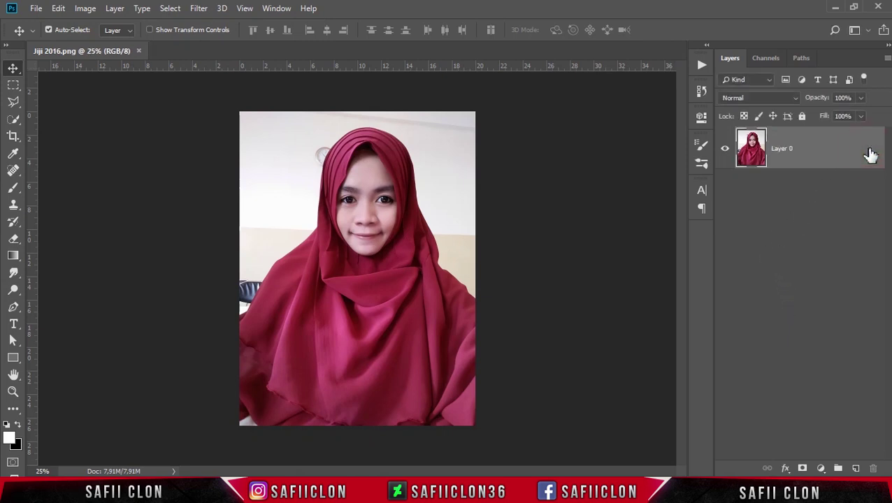
right_click(815, 154)
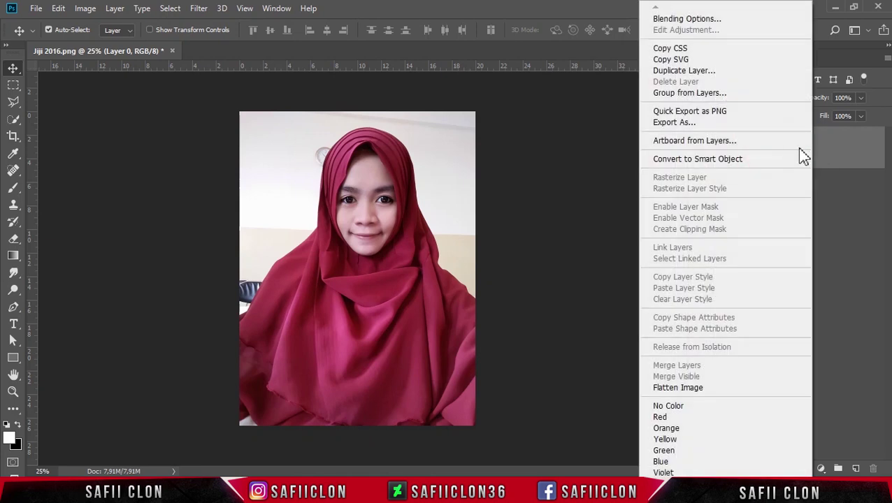
left_click(693, 71)
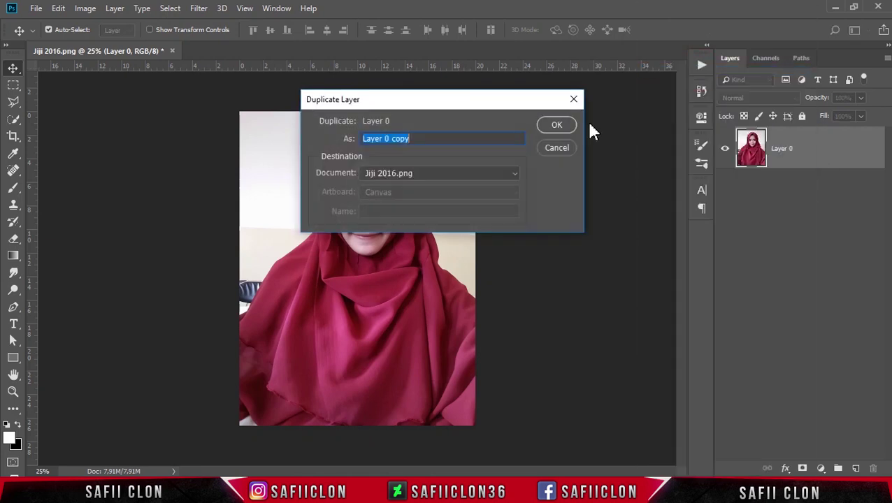
left_click(557, 126)
Rename Layer 0 to ORIGINAL and the copy to POSTERIZE, leaving ORIGINAL selected
left_click(787, 193)
double_click(782, 191)
type("ORIGINAL")
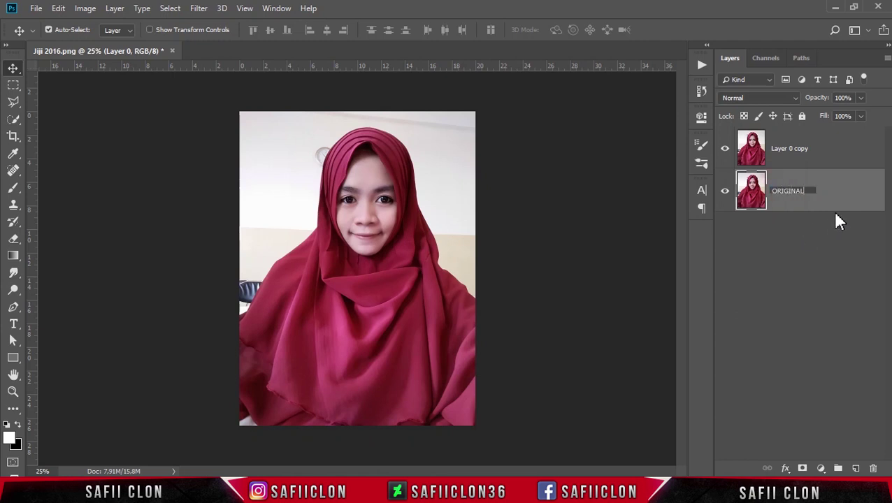
left_click(836, 193)
left_click(795, 152)
double_click(794, 150)
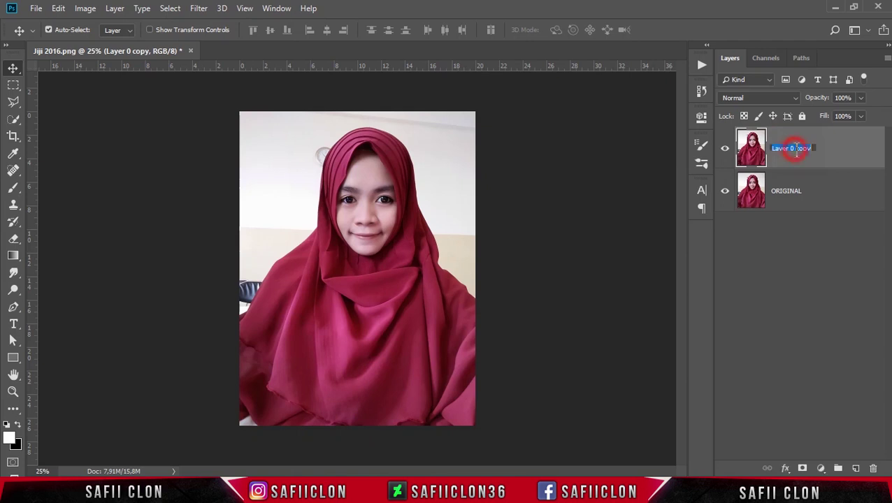
type("POSTERIZE")
left_click(836, 149)
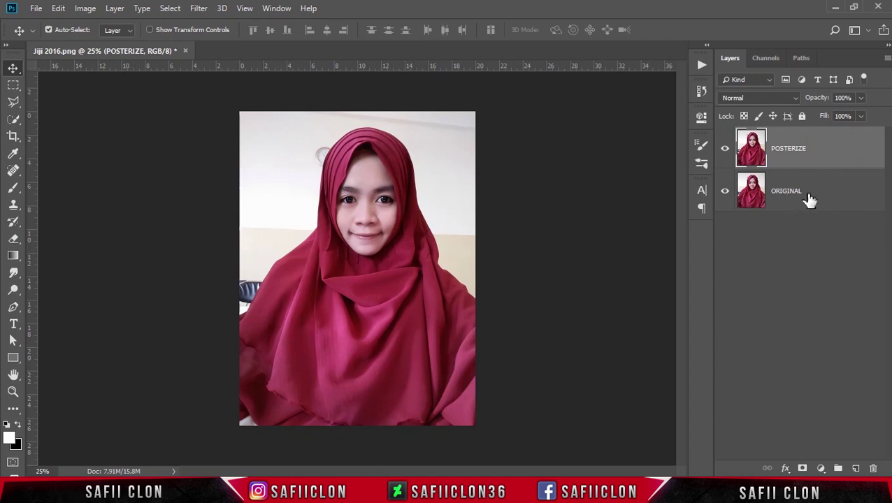
left_click(823, 201)
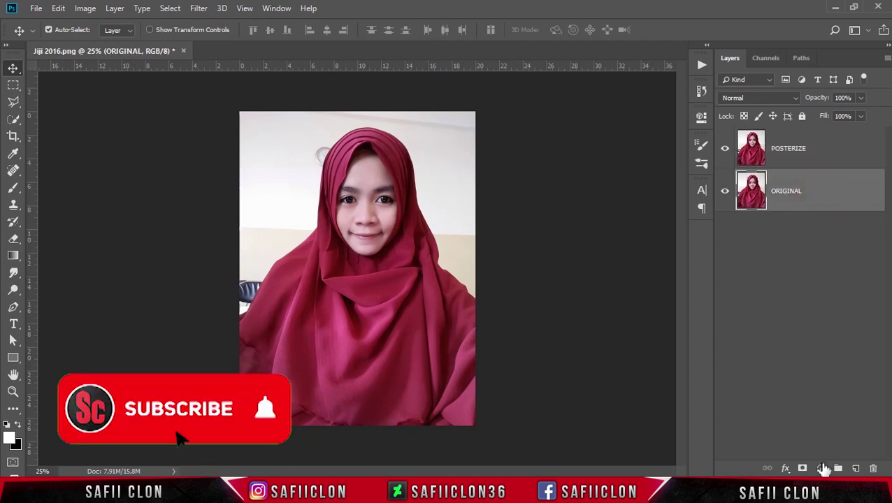
Add a white Solid Color fill layer above ORIGINAL and hide POSTERIZE
left_click(822, 468)
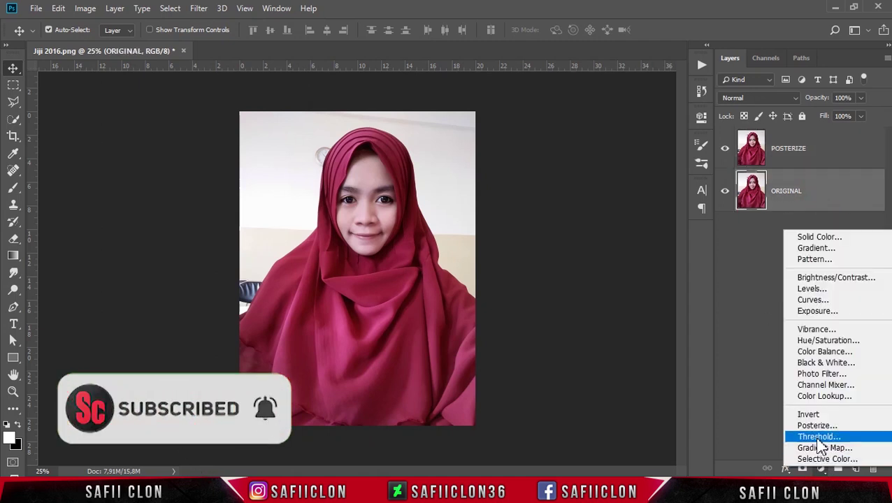
left_click(826, 240)
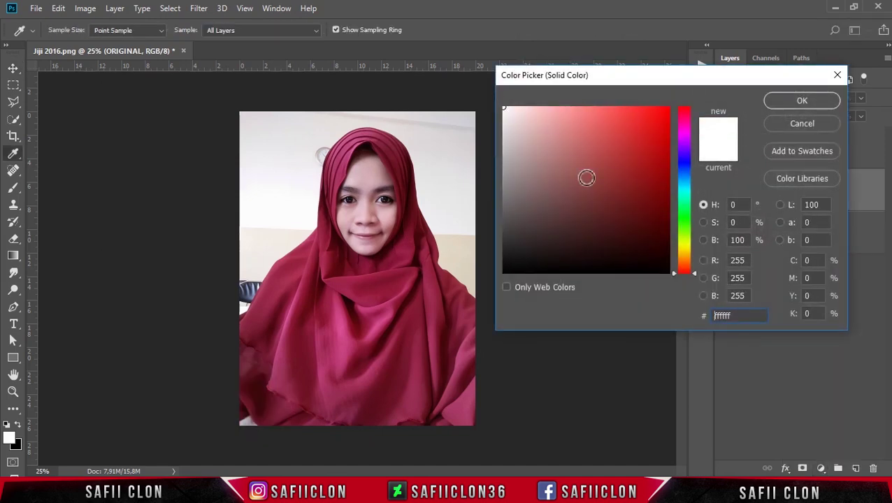
left_click(803, 100)
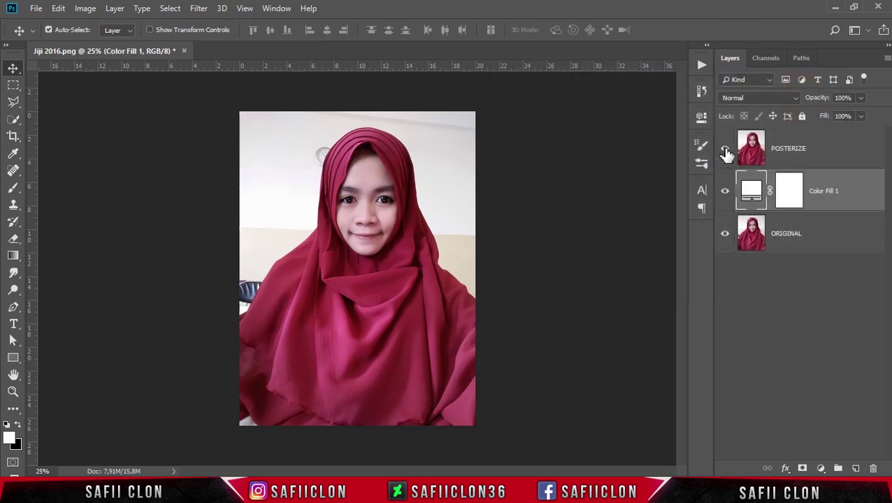
left_click(726, 151)
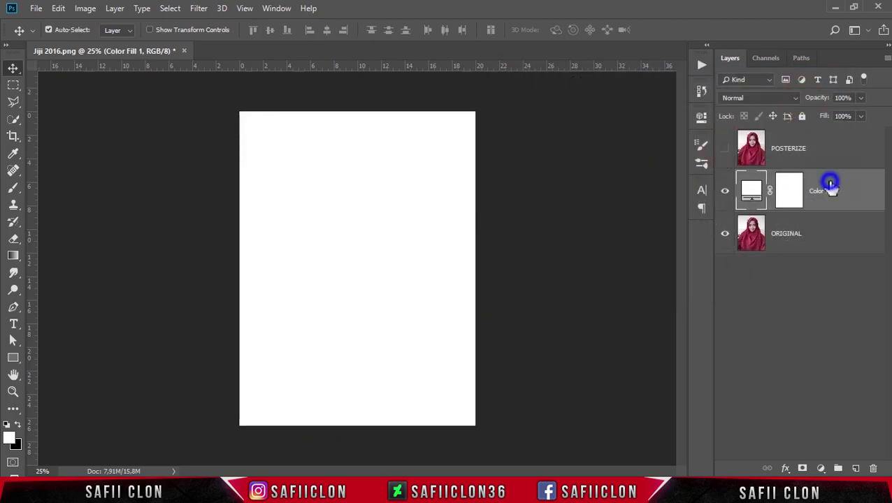
Put Color Fill 1 into a collapsed group named BACKGROUND and make POSTERIZE visible again
right_click(830, 186)
left_click(695, 92)
type("BACKGROUND")
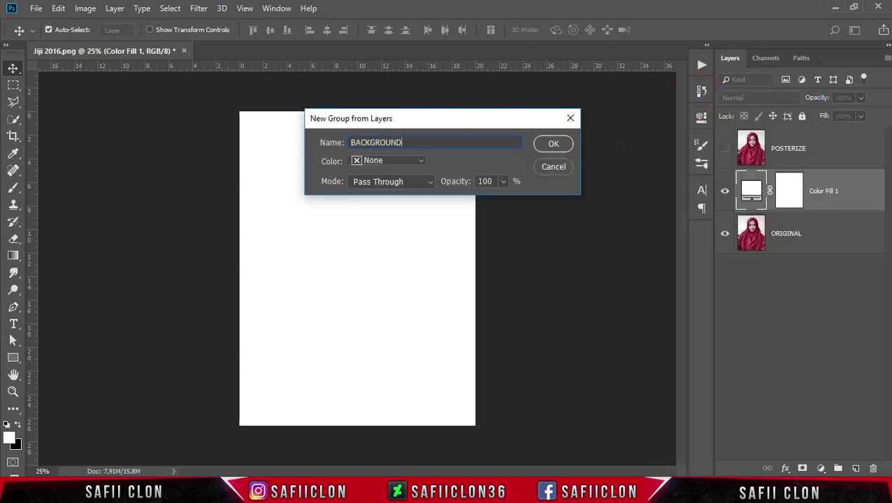
left_click(552, 144)
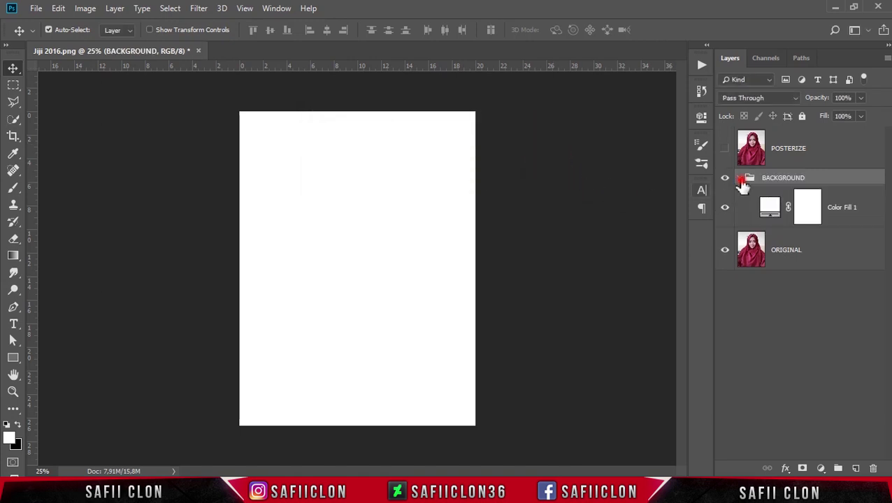
left_click(740, 179)
left_click(725, 149)
left_click(725, 150)
left_click(725, 150)
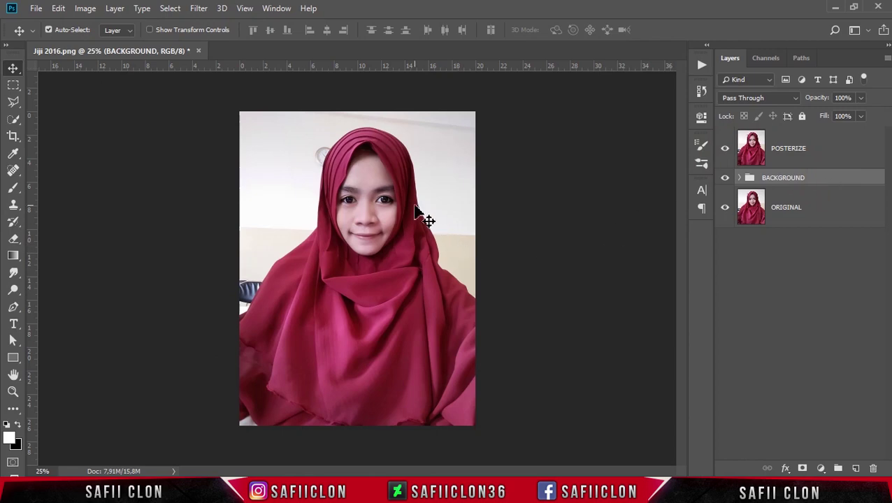
Dock the Swatches panel in its own column and open the Swatches Preset Manager
left_click(275, 10)
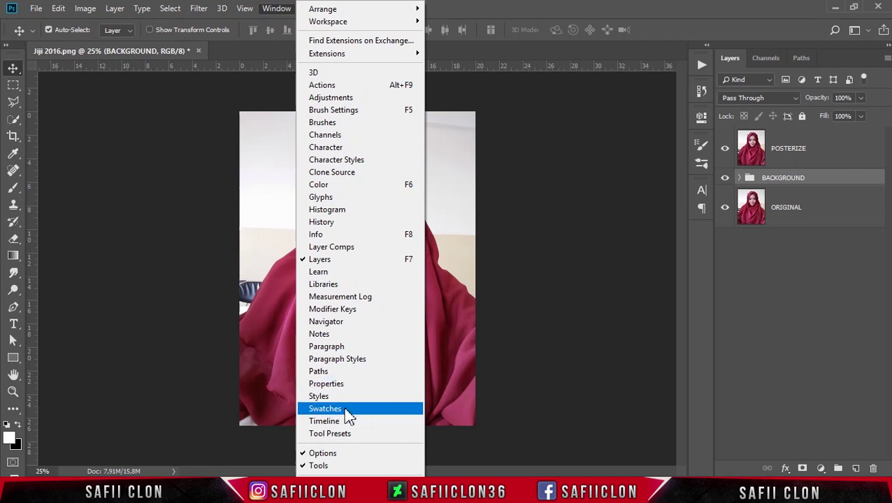
left_click(328, 409)
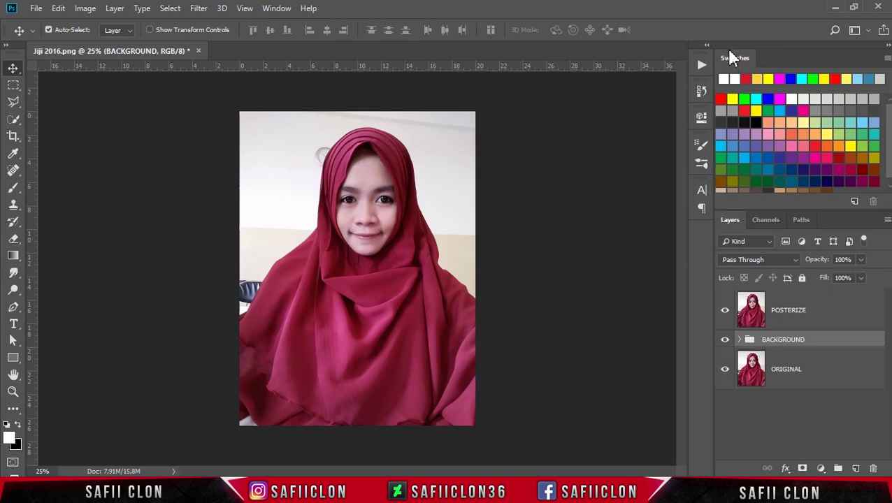
left_click_drag(729, 60, 889, 62)
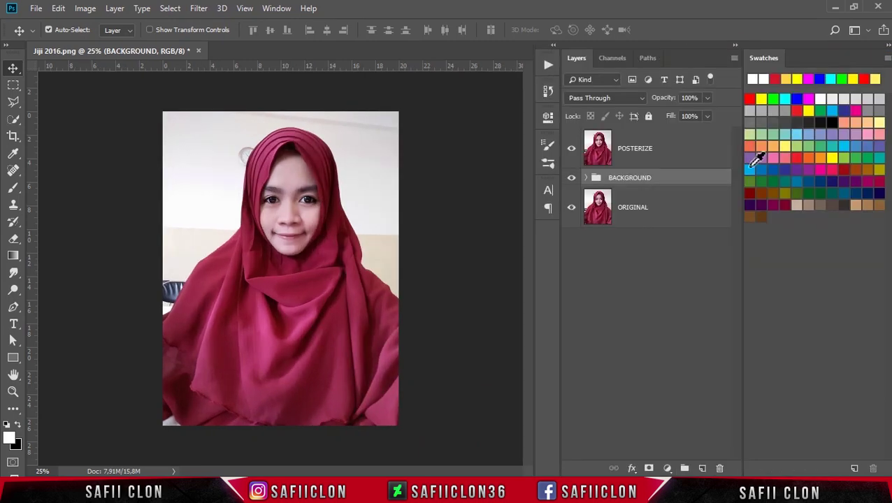
key("ctrl+plus")
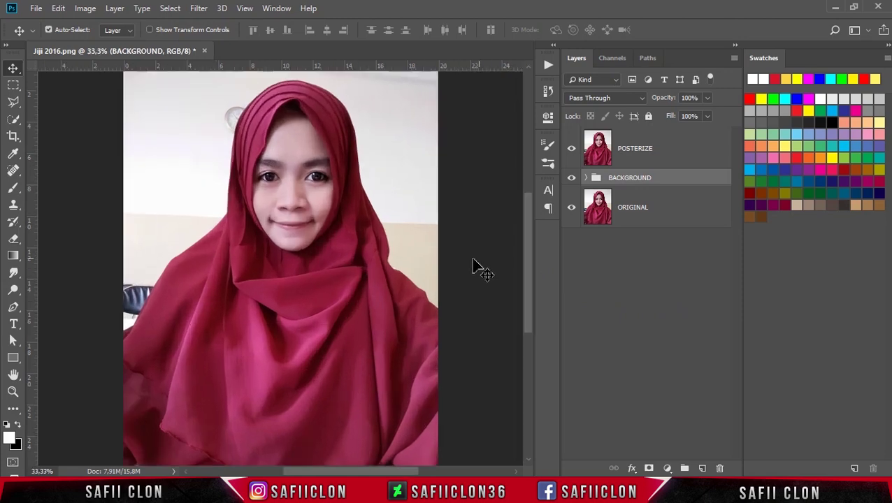
left_click(885, 60)
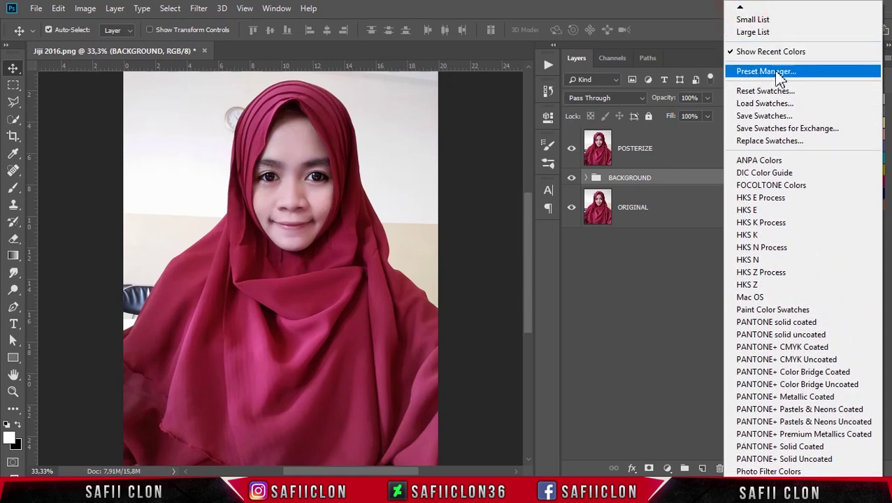
left_click(768, 73)
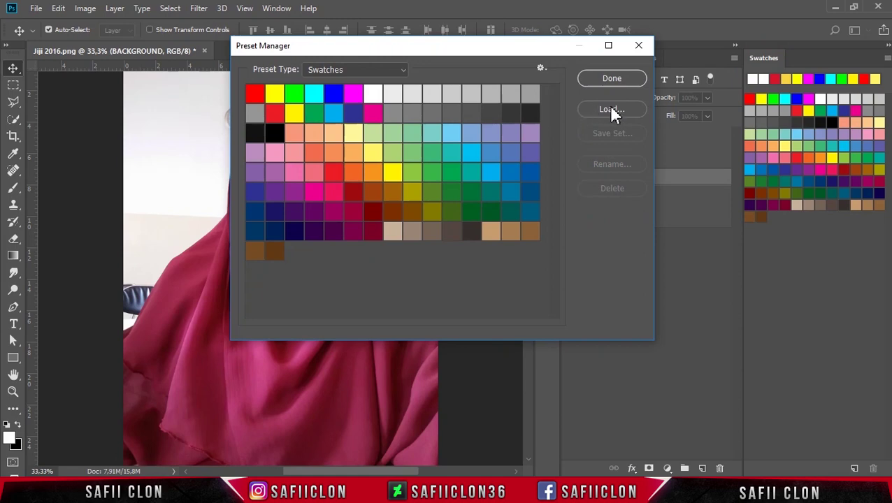
Load the Line 2.aco swatch set, close the Preset Manager, and zoom back to 25%
left_click(608, 110)
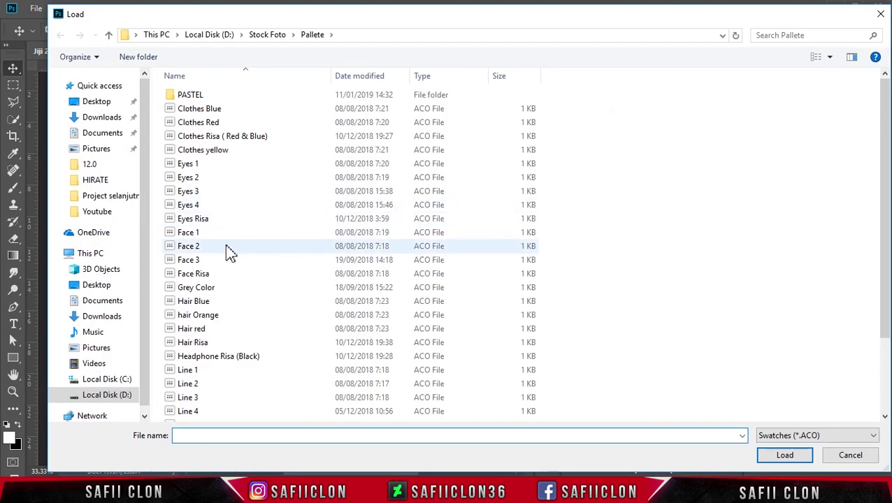
scroll(225, 263, "down", 3)
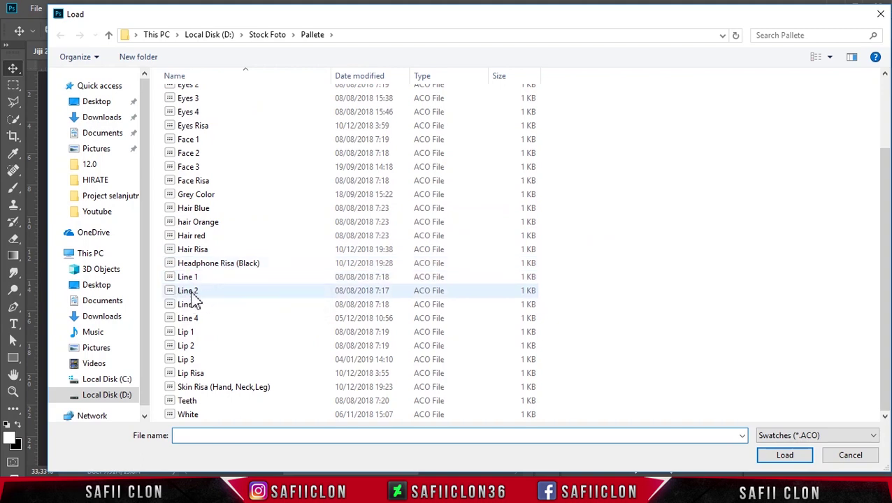
left_click(207, 294)
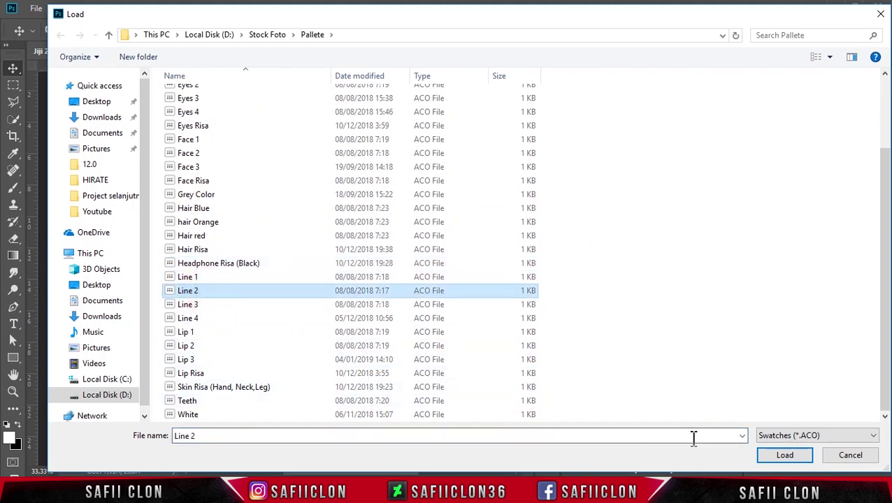
left_click(784, 456)
left_click(295, 252)
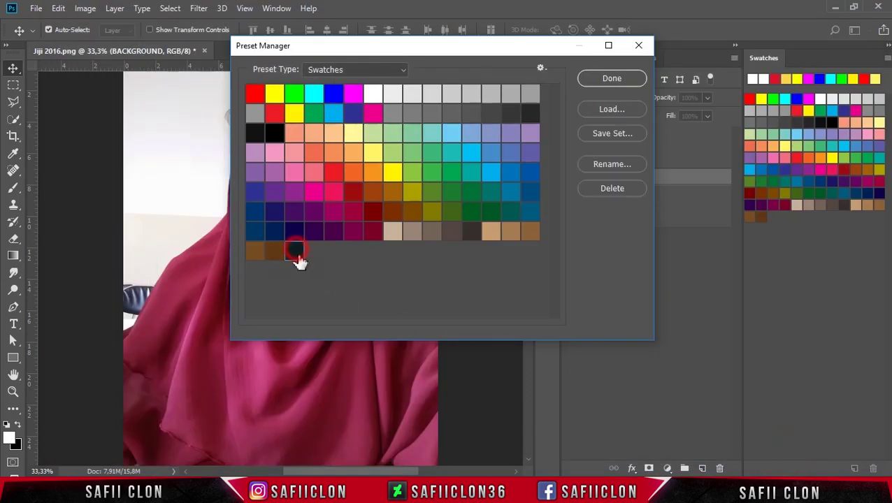
left_click(619, 79)
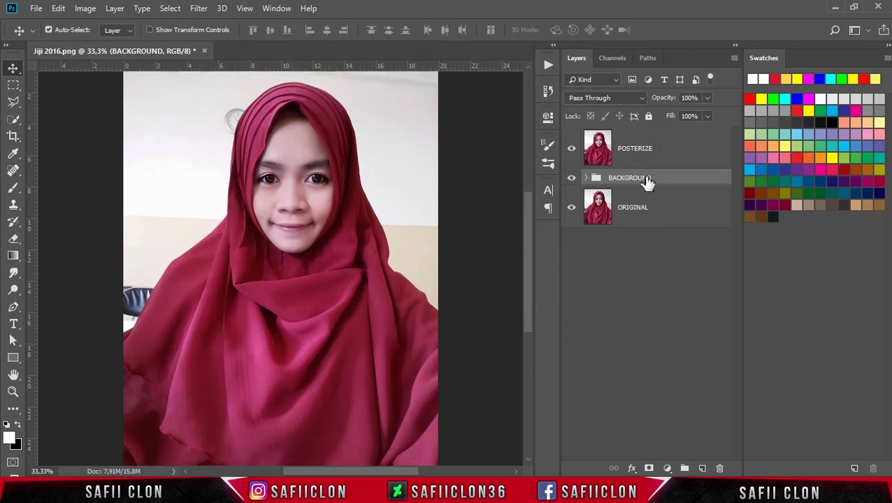
key("ctrl+minus")
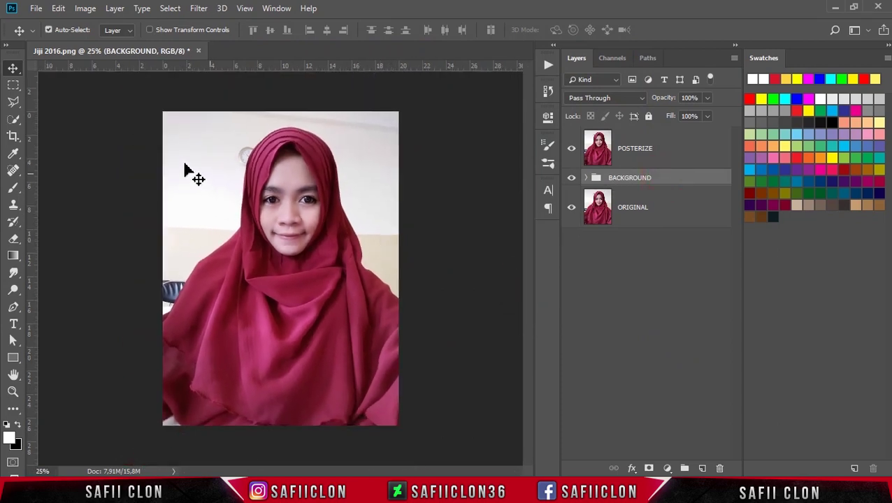
Raise the image resolution from 72 to 100 pixels/inch, giving 2000 × 2667 px
left_click(85, 8)
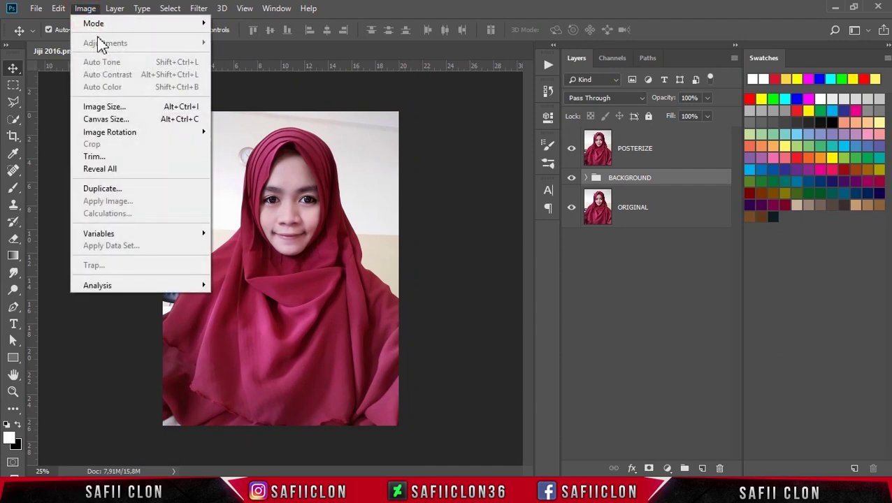
left_click(114, 107)
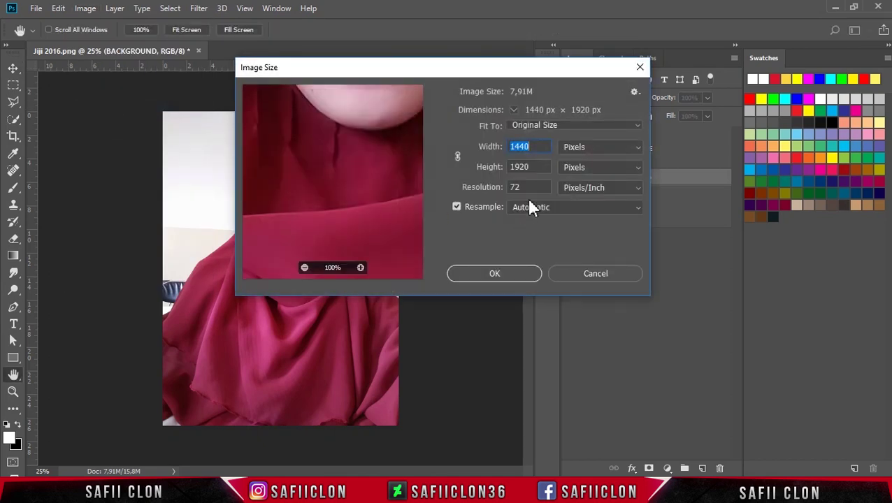
left_click_drag(532, 188, 507, 184)
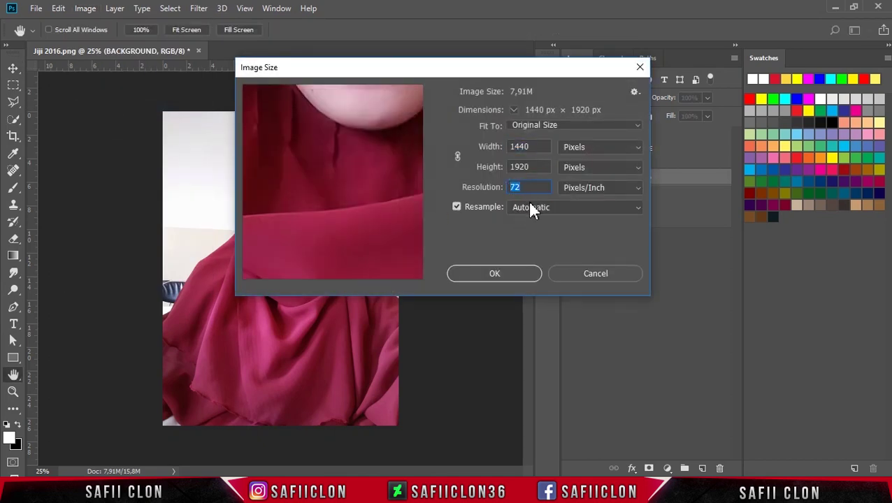
type("10")
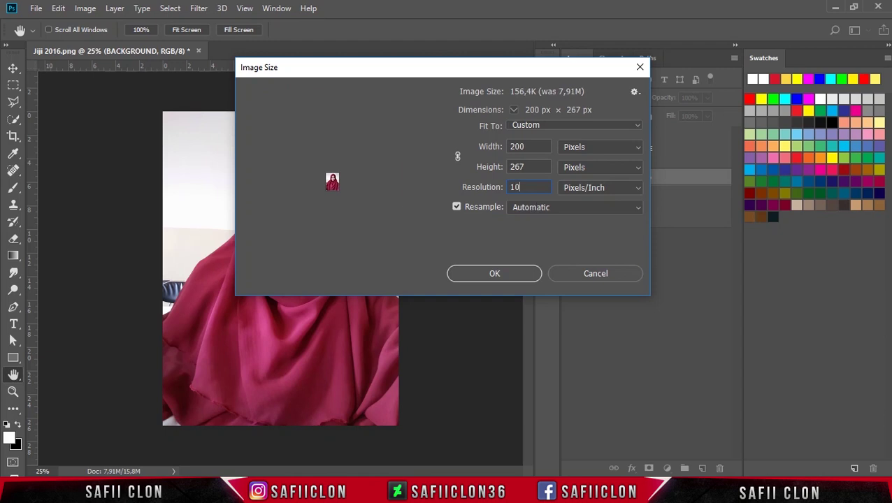
type("0")
left_click_drag(532, 188, 512, 186)
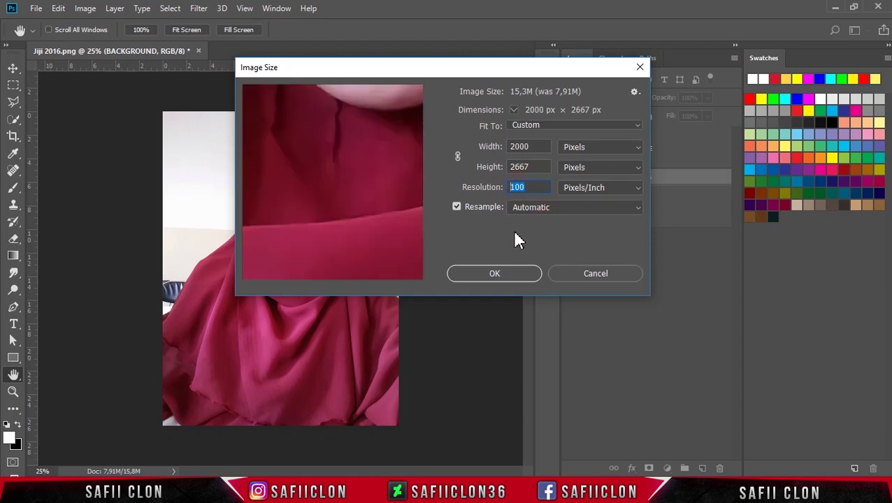
left_click(493, 276)
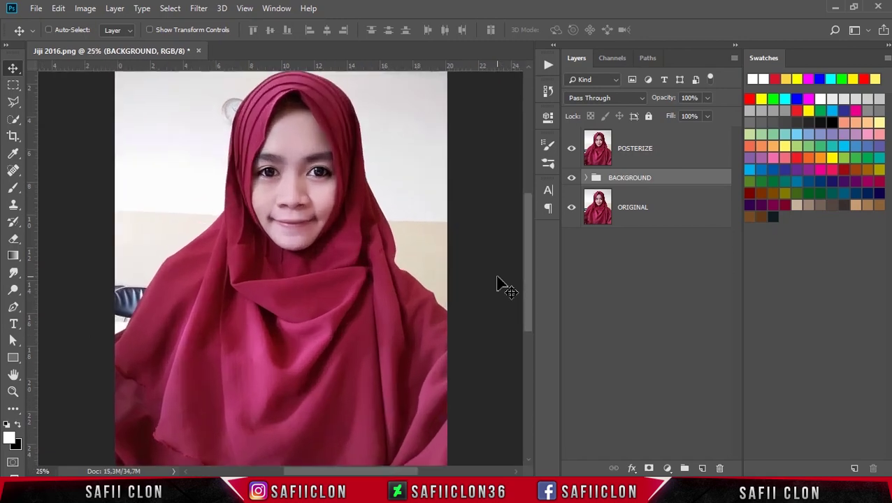
key("ctrl+plus")
key("ctrl+minus")
key("ctrl+minus")
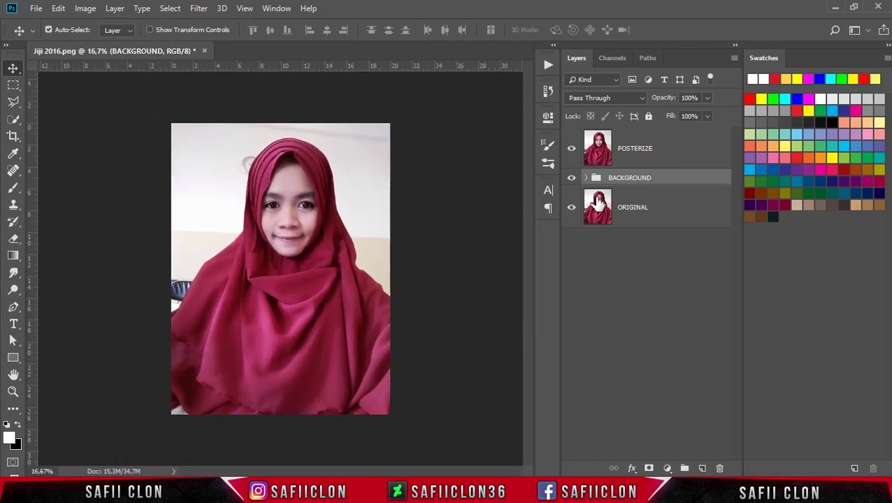
left_click(665, 179)
Select the standard Pen Tool in Shape mode with the New Layer path operation
left_click(15, 310)
left_click_drag(16, 312, 79, 310)
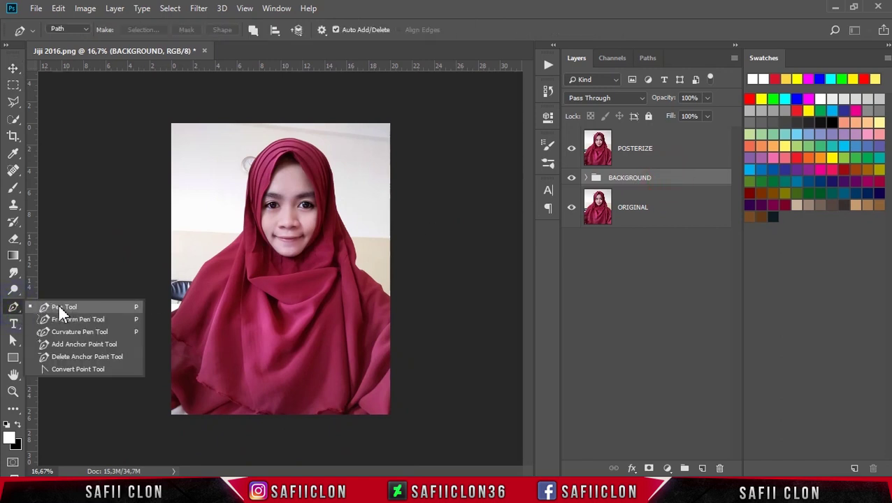
left_click(62, 309)
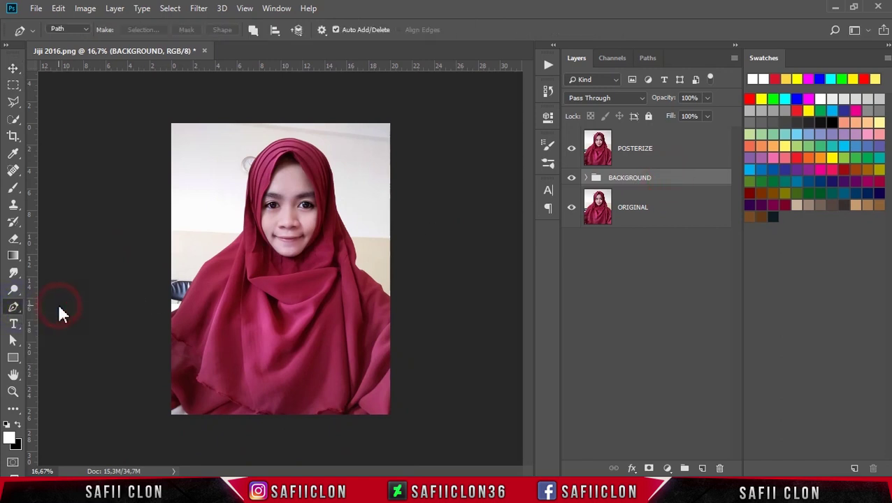
left_click(75, 29)
left_click(73, 41)
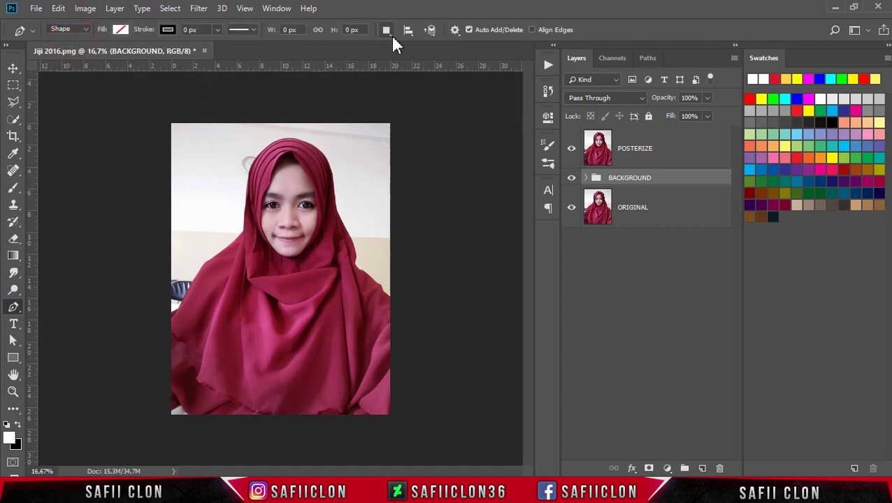
left_click(386, 32)
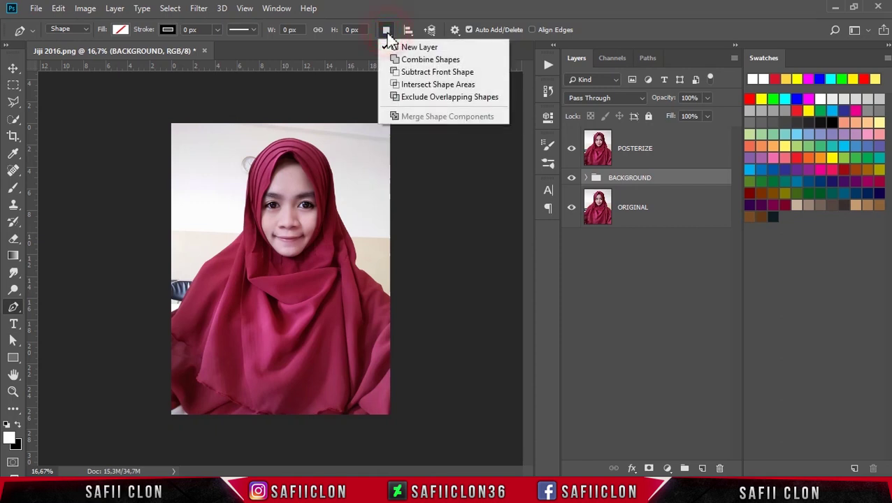
left_click(423, 47)
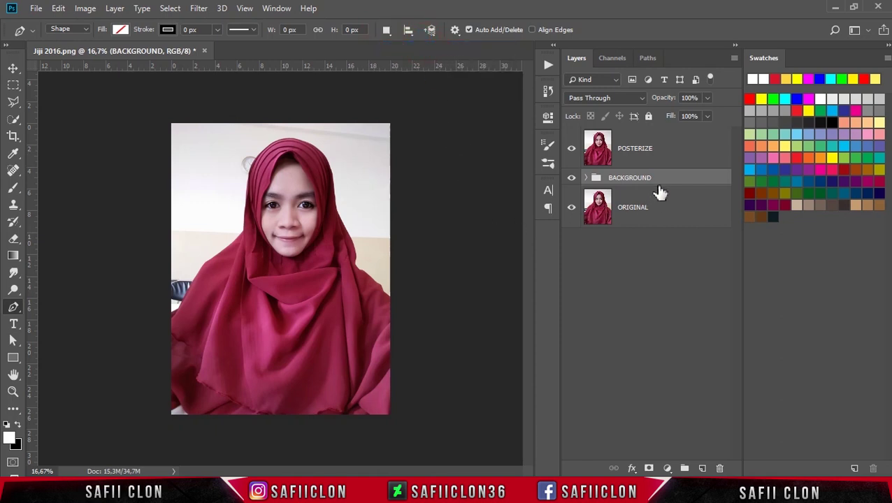
Zoom to 200% on the scarf's right edge and place the first anchor at its lower right
key("ctrl+plus")
key("ctrl+plus")
key("ctrl+plus")
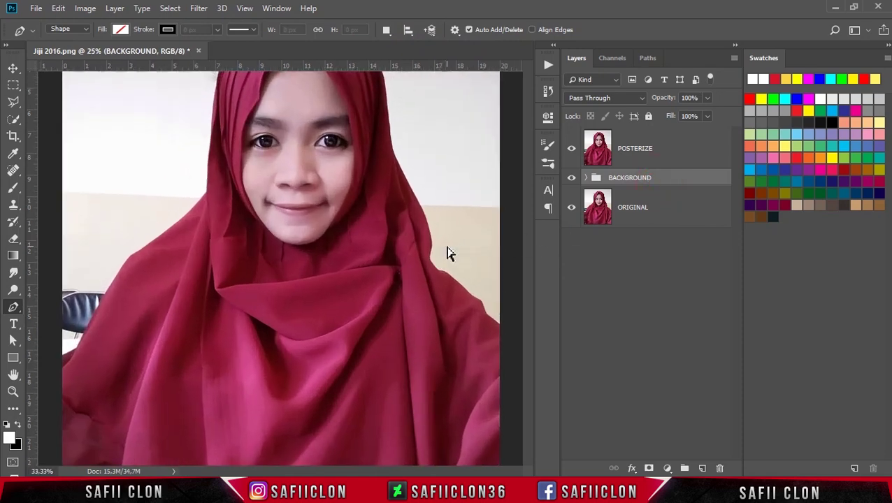
key("ctrl+plus")
scroll(408, 399, "right", 10)
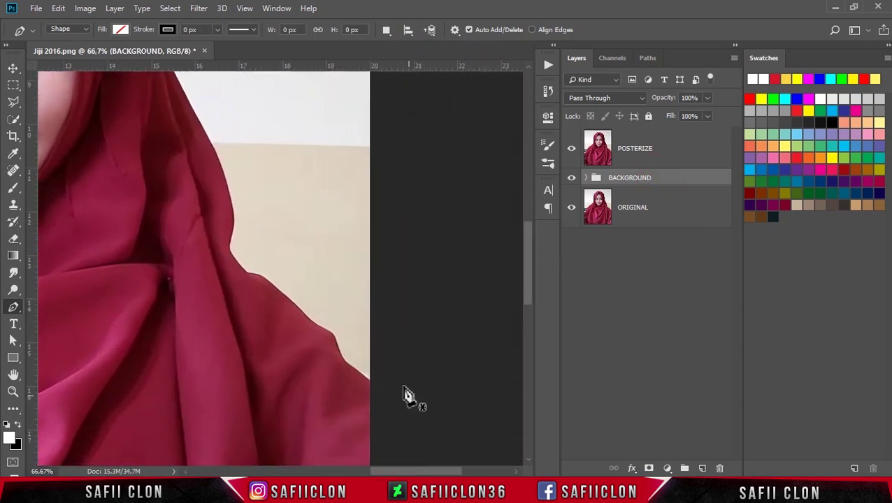
key("ctrl+plus")
scroll(399, 374, "right", 3)
key("ctrl+plus")
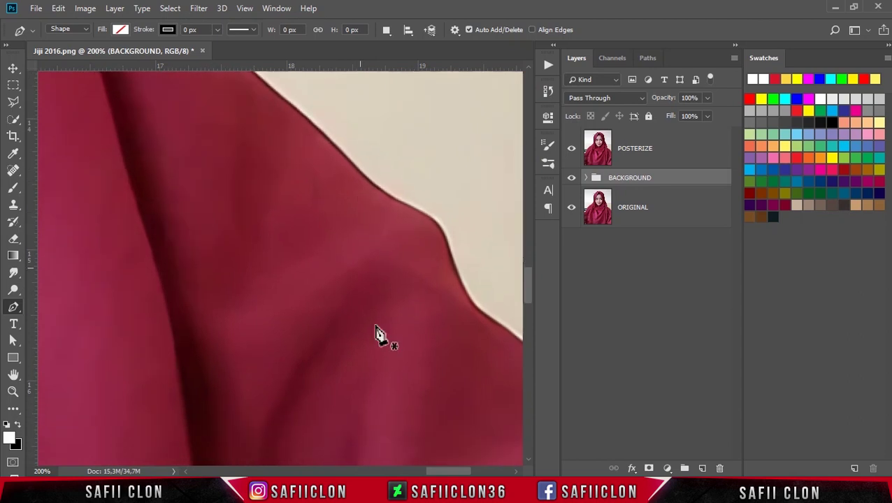
scroll(457, 461, "right", 3)
left_click(459, 375)
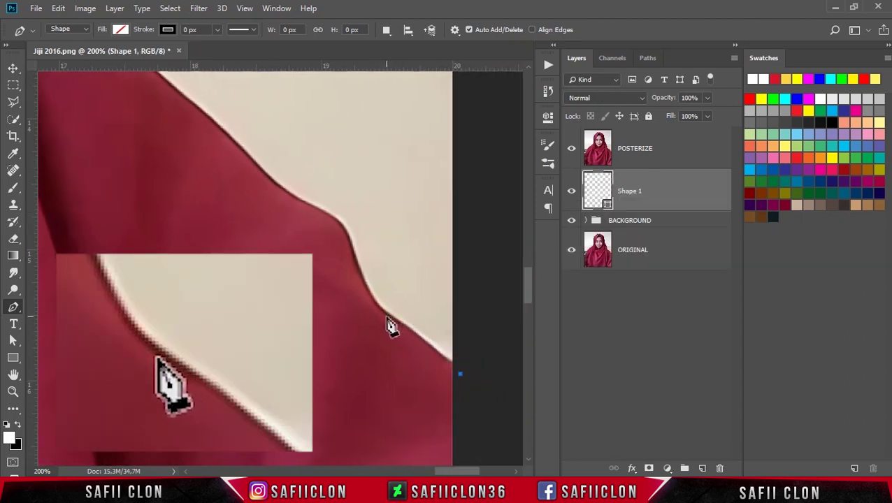
Add curved anchors up the scarf's lower right edge, turning the break points into corners
left_click_drag(387, 317, 363, 300)
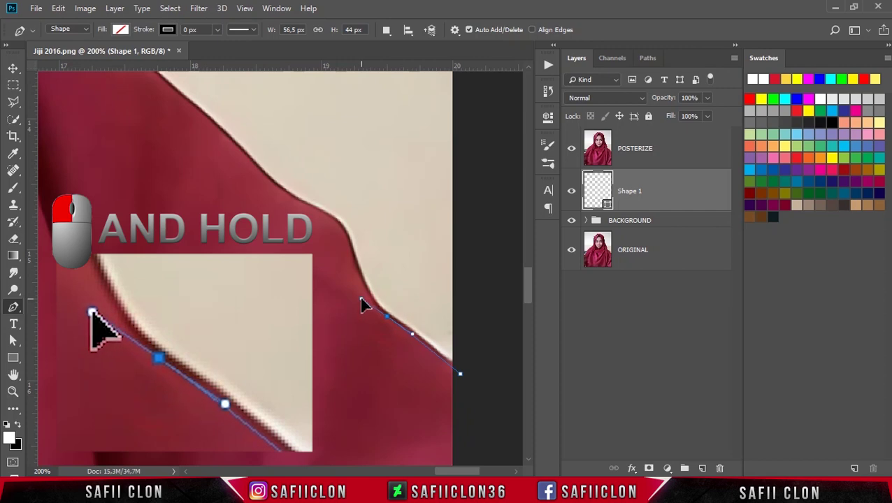
left_click_drag(341, 230, 330, 213)
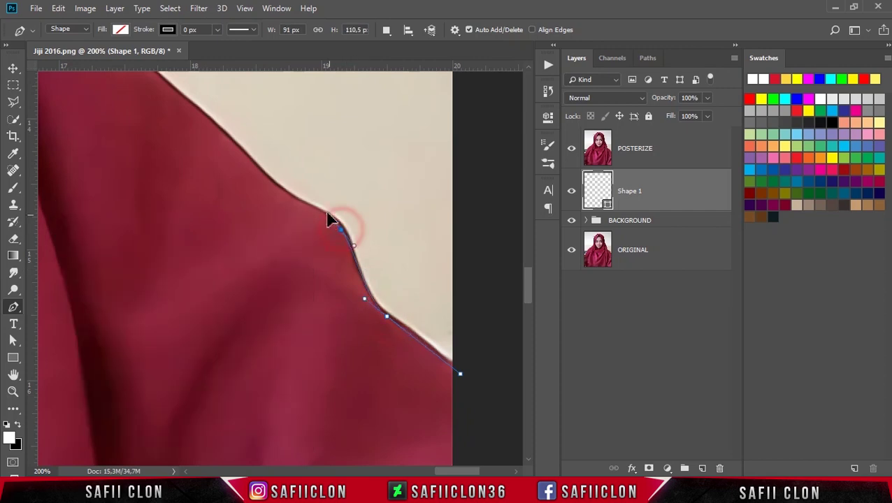
key("ctrl+z")
left_click(343, 227)
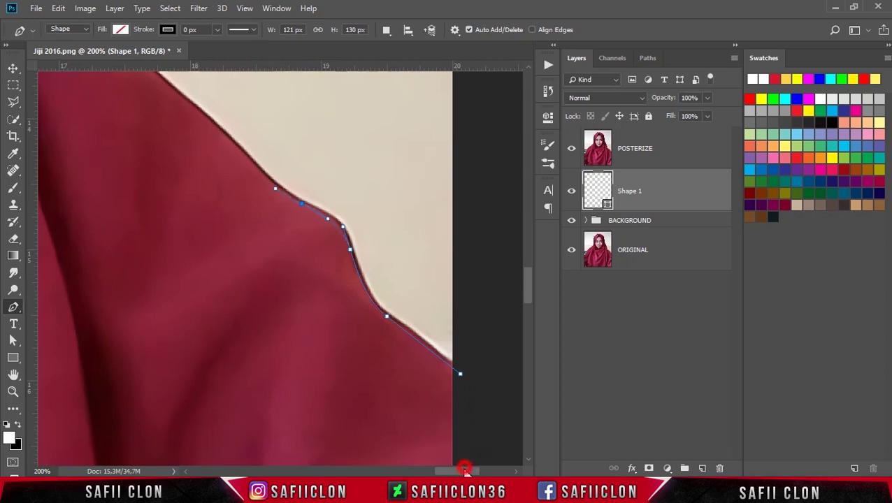
scroll(360, 259, "left", 3)
scroll(277, 231, "up", 3)
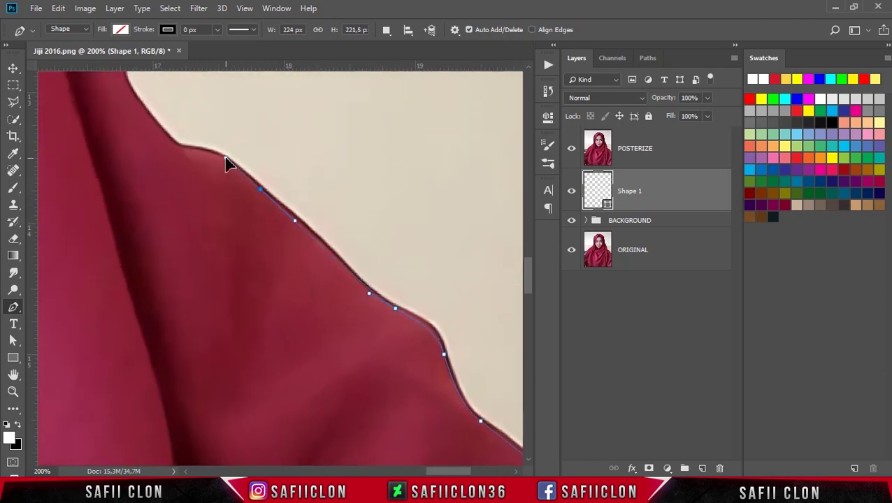
left_click_drag(181, 149, 144, 152)
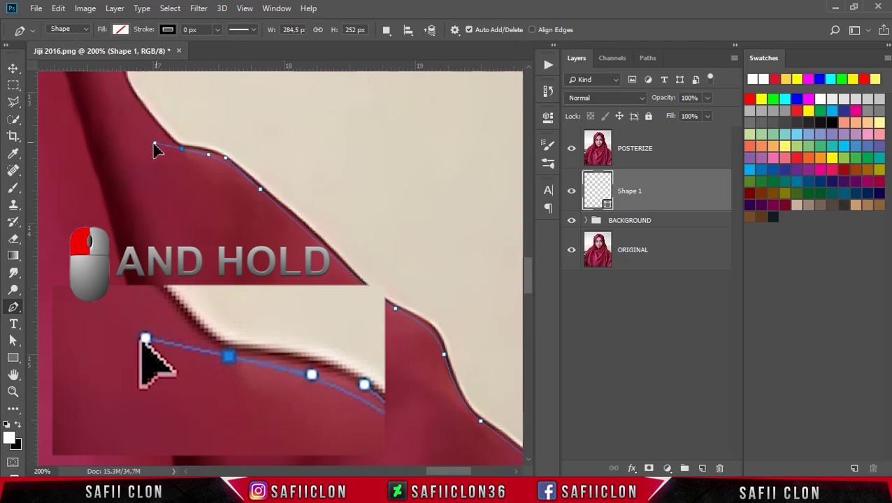
key("alt")
left_click(182, 149, "alt")
Continue placing curved anchors higher up the scarf's right edge
scroll(175, 179, "up", 2)
scroll(173, 192, "up", 2)
left_click_drag(123, 200, 121, 112)
scroll(143, 199, "up", 1)
scroll(136, 169, "up", 2)
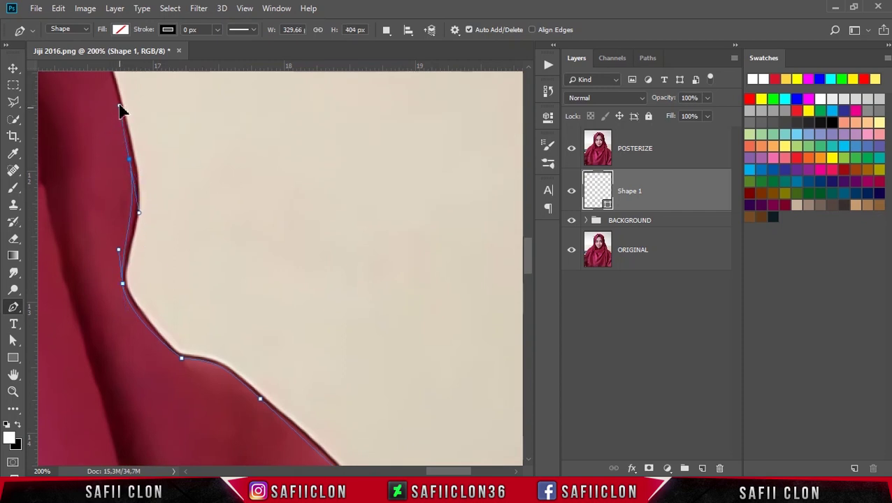
scroll(140, 154, "up", 1)
scroll(159, 195, "up", 1)
scroll(280, 279, "left", 5)
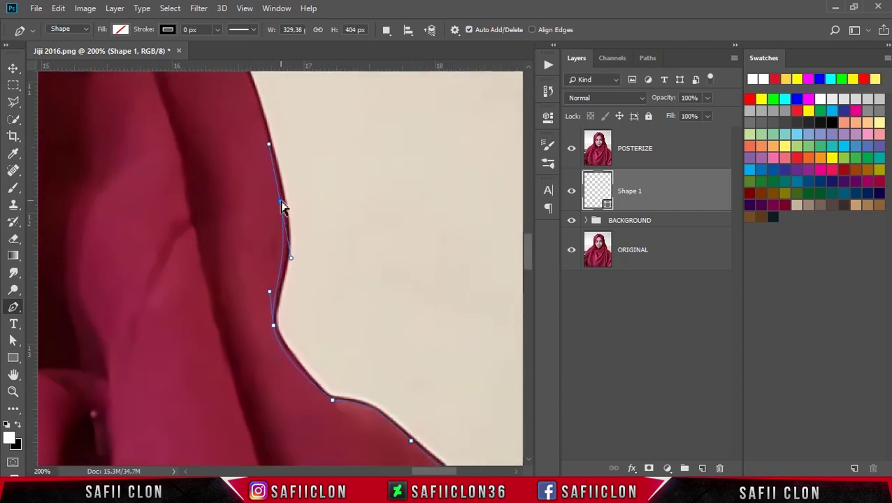
scroll(285, 231, "up", 3)
scroll(266, 203, "up", 1)
left_click_drag(233, 152, 212, 111)
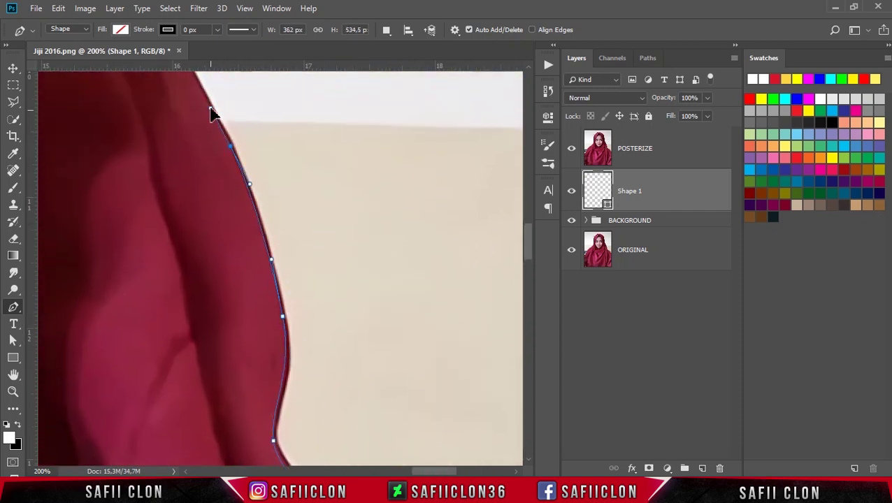
scroll(280, 210, "up", 3)
scroll(302, 254, "up", 1)
scroll(314, 319, "left", 2)
scroll(294, 203, "up", 1)
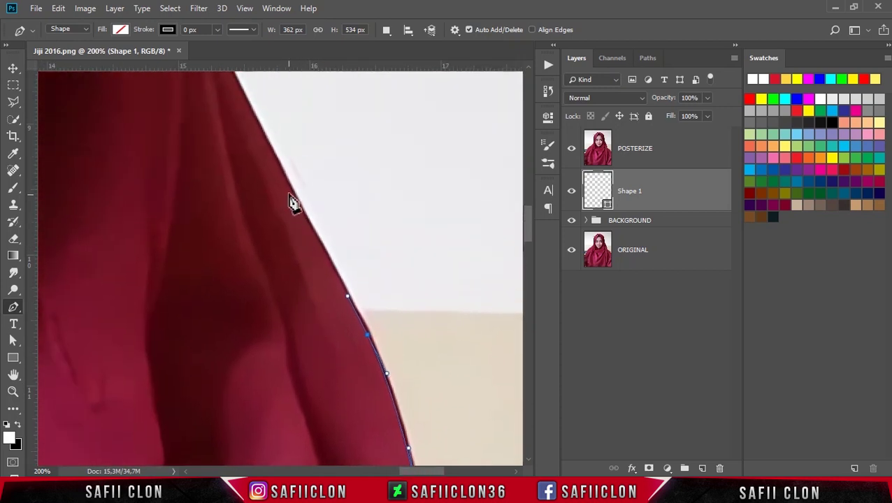
mouse_move(281, 176)
left_mouse_down()
mouse_move(265, 144)
mouse_move(208, 131)
left_mouse_up()
Carry the outline up to the top of the head with further curved anchors
scroll(273, 210, "up", 2)
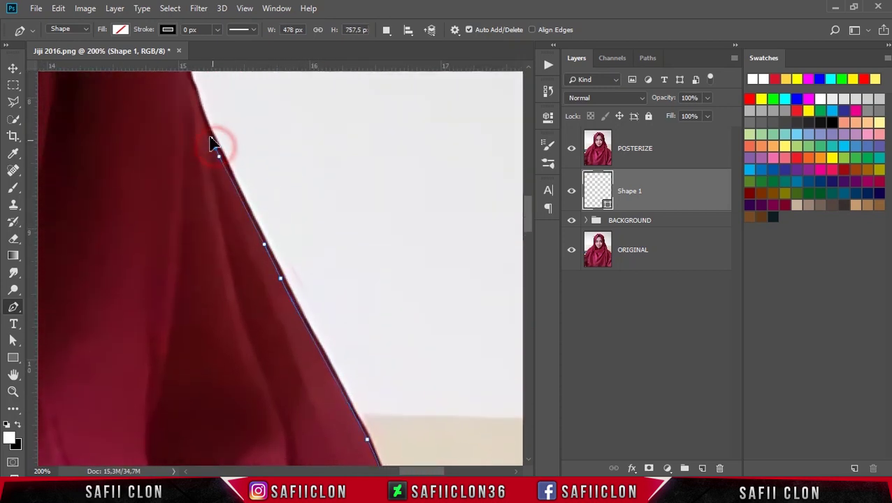
scroll(211, 174, "up", 3)
left_click_drag(189, 205, 193, 227)
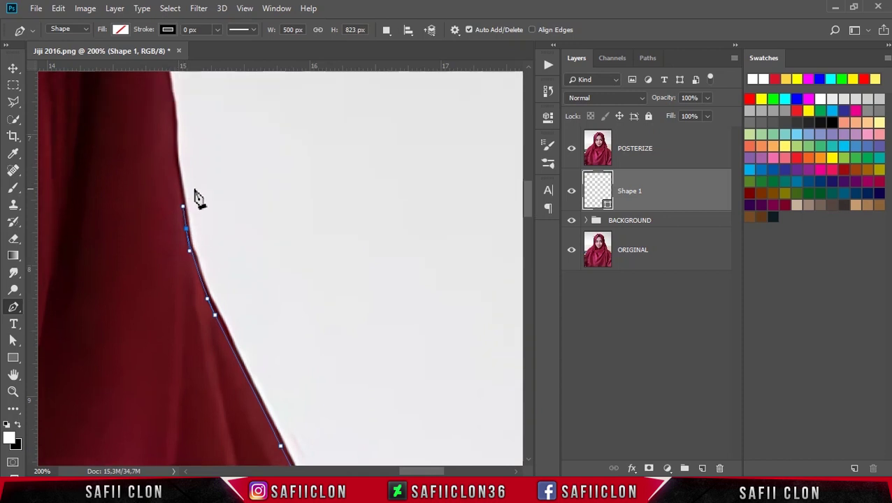
scroll(178, 238, "up", 3)
scroll(242, 225, "left", 2)
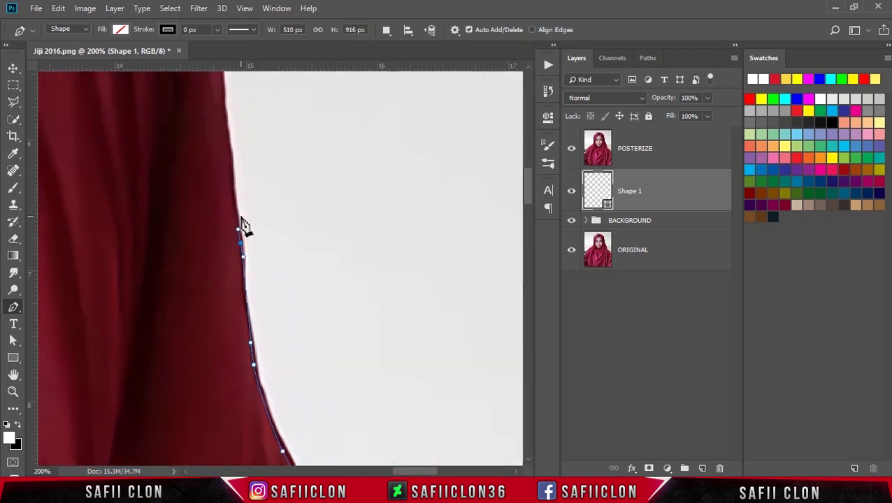
scroll(221, 173, "up", 3)
left_click_drag(219, 150, 216, 126)
scroll(251, 210, "up", 3)
left_click_drag(423, 471, 405, 472)
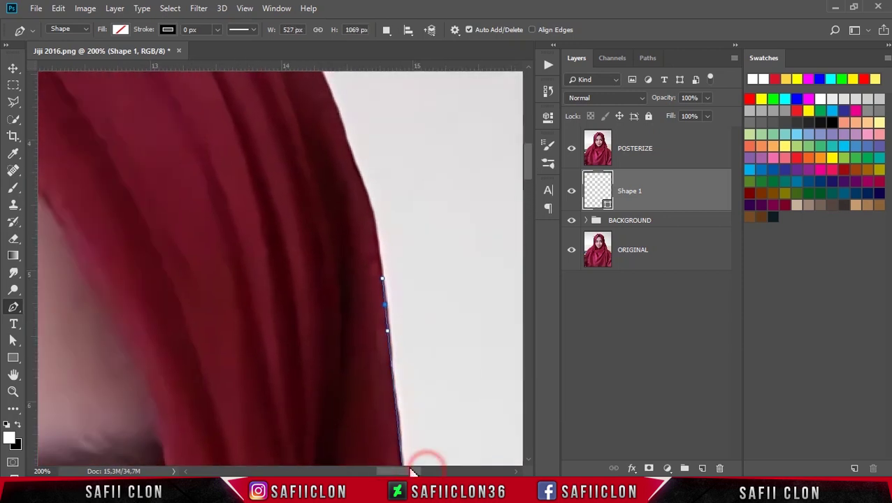
scroll(381, 233, "up", 2)
left_click_drag(377, 209, 357, 164)
scroll(363, 210, "up", 2)
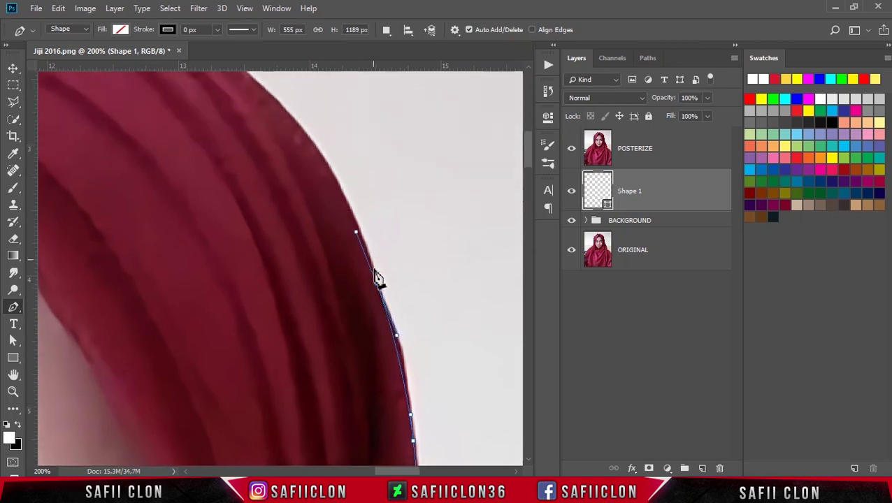
scroll(378, 279, "up", 1)
scroll(381, 210, "left", 2)
left_click_drag(348, 130, 307, 96)
scroll(280, 98, "up", 2)
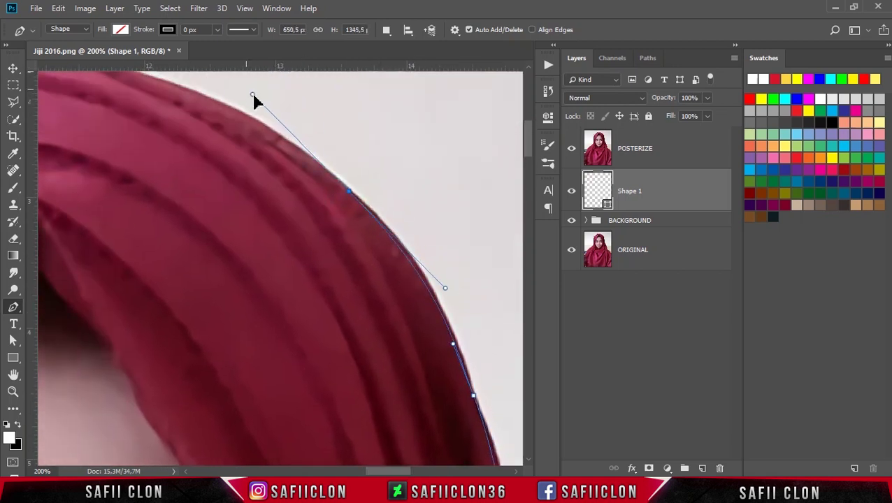
left_click(348, 189, "alt")
Curve the outline over the top of the head and around the scarf's crown
left_click_drag(405, 471, 381, 472)
scroll(298, 185, "up", 2)
left_click_drag(308, 142, 128, 102)
left_click_drag(395, 473, 368, 472)
left_click_drag(238, 154, 146, 198)
left_click_drag(364, 472, 349, 472)
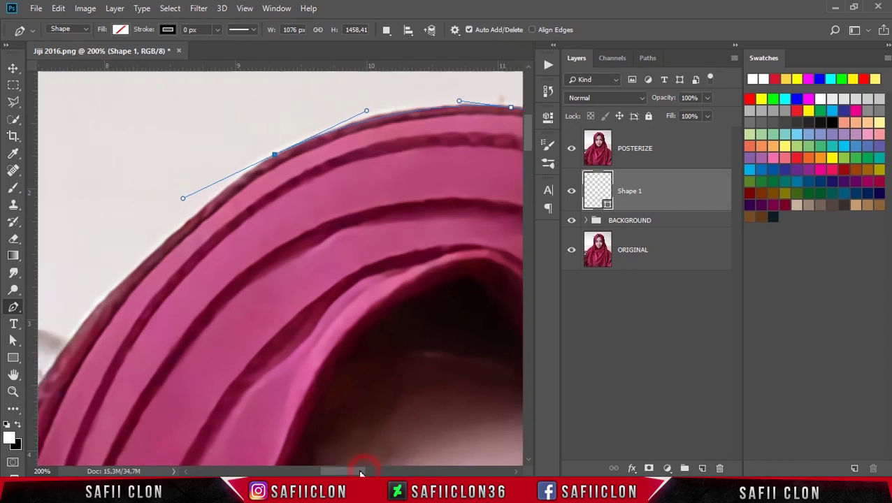
left_click_drag(218, 231, 198, 260)
scroll(305, 136, "up", 2)
left_click_drag(301, 189, 335, 179)
scroll(268, 223, "down", 3)
scroll(268, 222, "down", 2)
left_click_drag(124, 299, 109, 362)
Place anchors down the scarf's outer left edge
left_click_drag(349, 472, 337, 472)
scroll(239, 362, "down", 5)
left_click(213, 255)
scroll(202, 298, "down", 3)
left_click(189, 296)
left_click(187, 337)
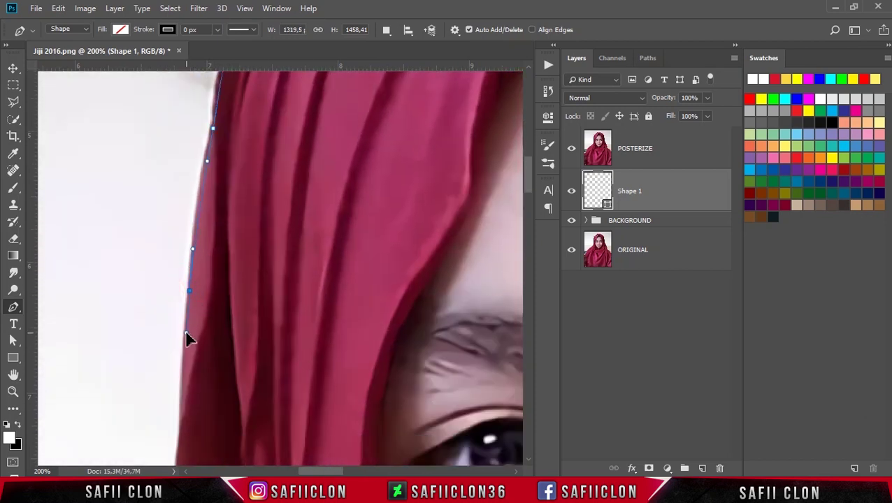
scroll(186, 322, "down", 4)
left_click_drag(180, 285, 177, 302)
scroll(177, 307, "down", 4)
left_click(159, 381)
scroll(160, 381, "down", 2)
left_click(154, 312)
Finish the left edge with curved anchors where the scarf flares out to the dark clothing
left_click_drag(353, 470, 335, 470)
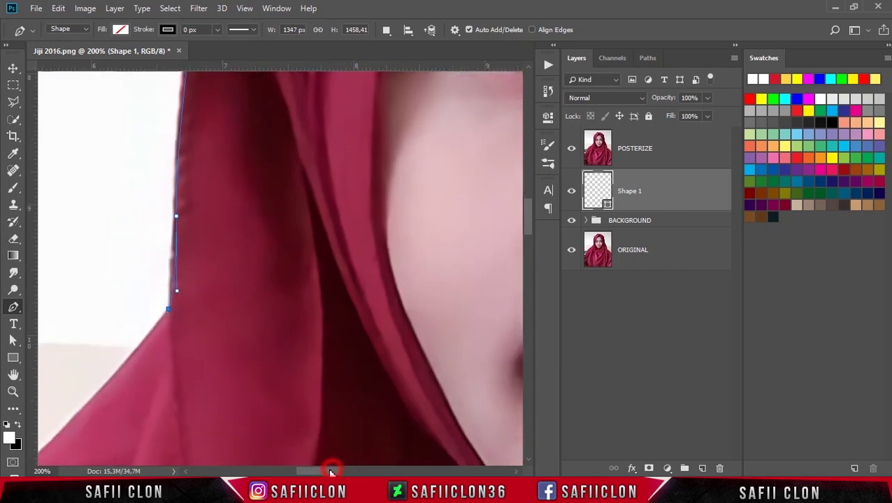
scroll(252, 364, "down", 3)
left_click_drag(201, 323, 159, 352)
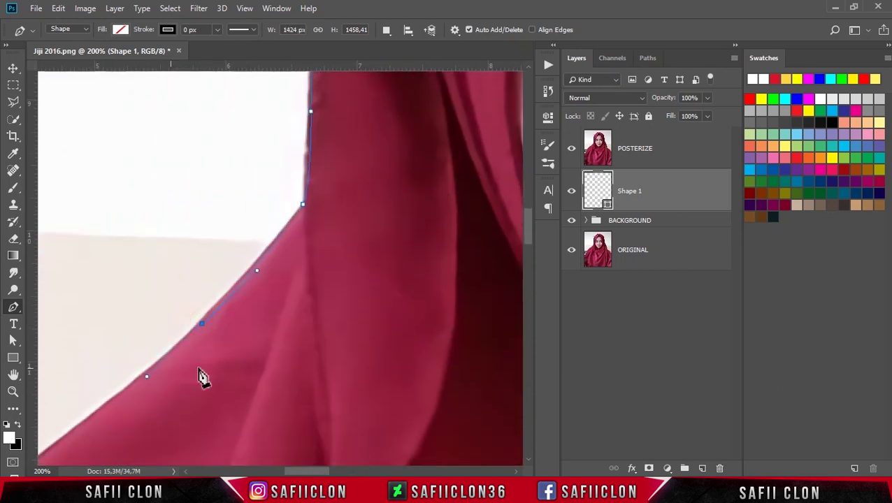
left_click_drag(311, 469, 294, 469)
scroll(225, 348, "down", 3)
left_click_drag(194, 326, 171, 350)
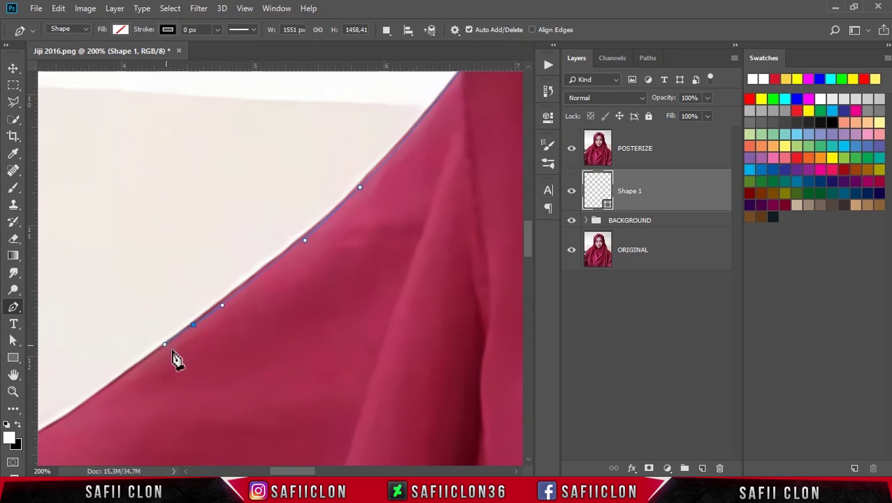
left_click_drag(308, 470, 289, 469)
scroll(259, 349, "down", 3)
left_click_drag(267, 316, 236, 335)
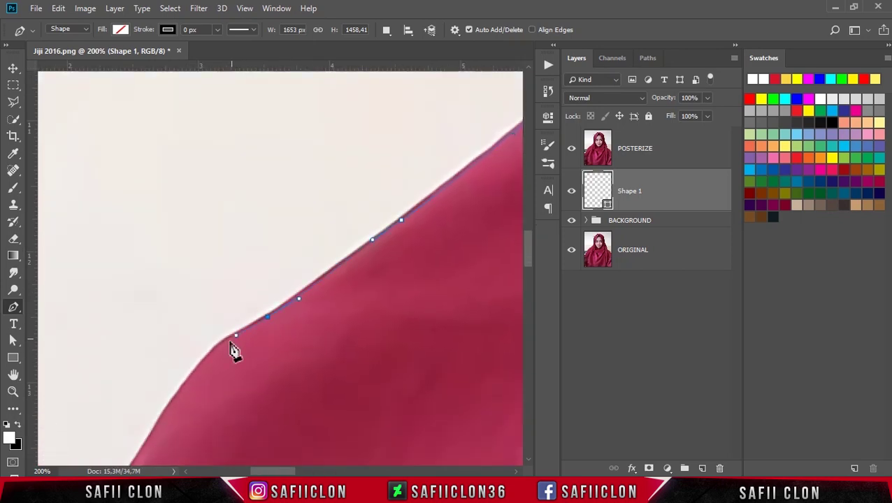
scroll(180, 393, "down", 3)
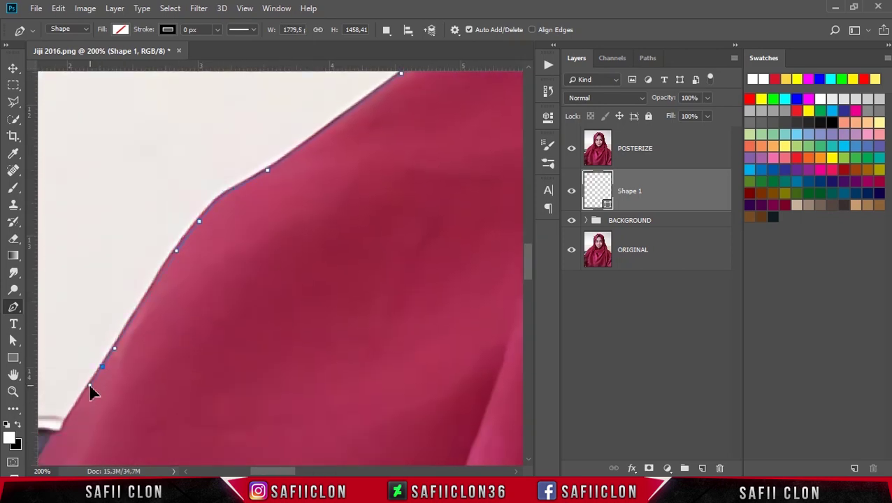
left_click_drag(282, 473, 262, 473)
scroll(266, 350, "down", 4)
Place anchors along the scarf edge beside the car grille, making the last one a sharp corner
left_click(216, 393)
scroll(223, 390, "down", 1)
scroll(203, 363, "down", 3)
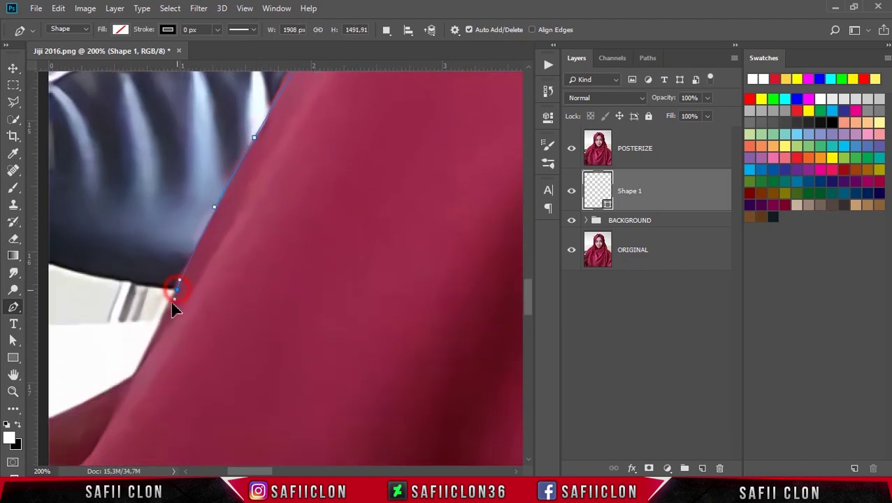
scroll(252, 406, "left", 2)
scroll(220, 343, "down", 2)
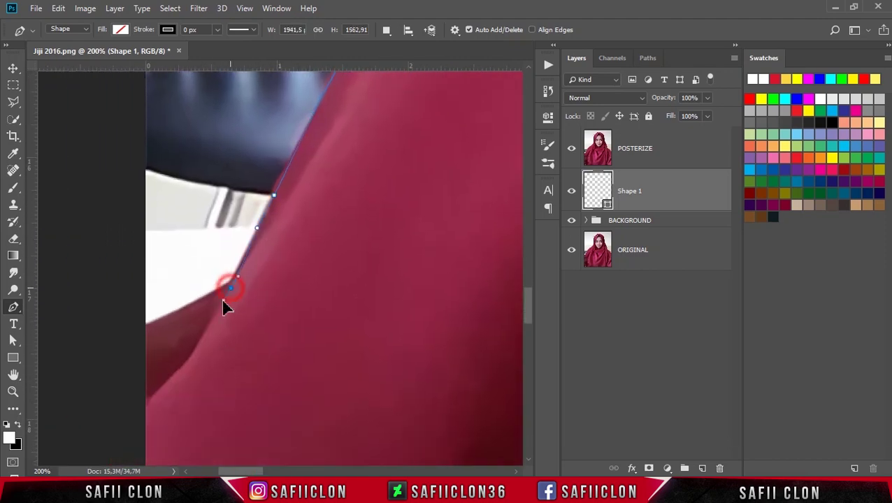
left_click_drag(152, 400, 115, 429)
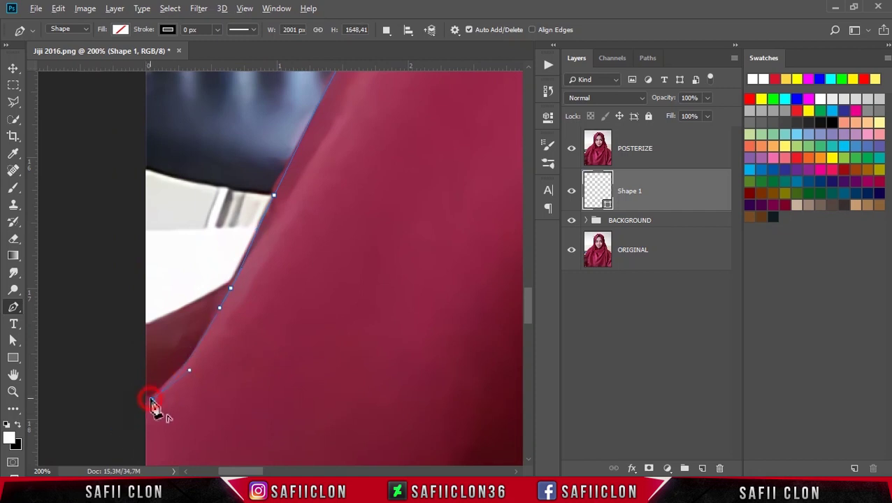
left_click(222, 293)
left_click_drag(142, 335, 120, 355)
left_click(141, 334, "alt")
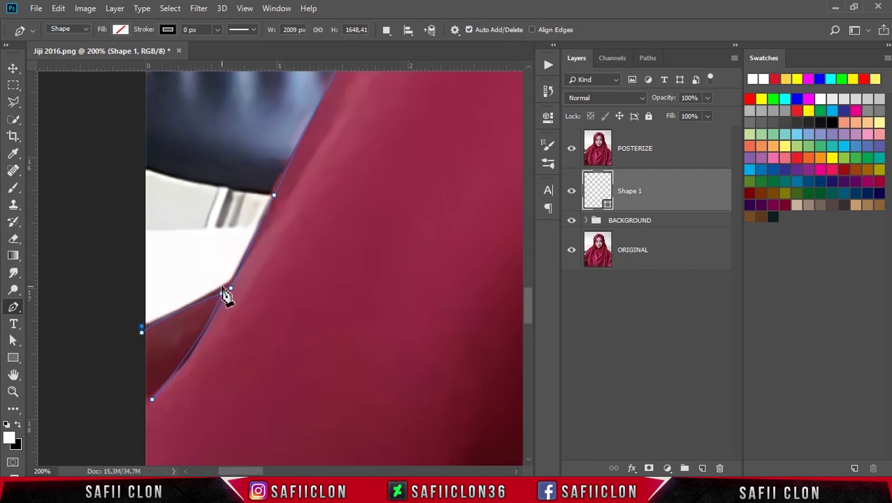
Drag curved anchors up the scarf's red edge above the grille
scroll(280, 244, "up", 3)
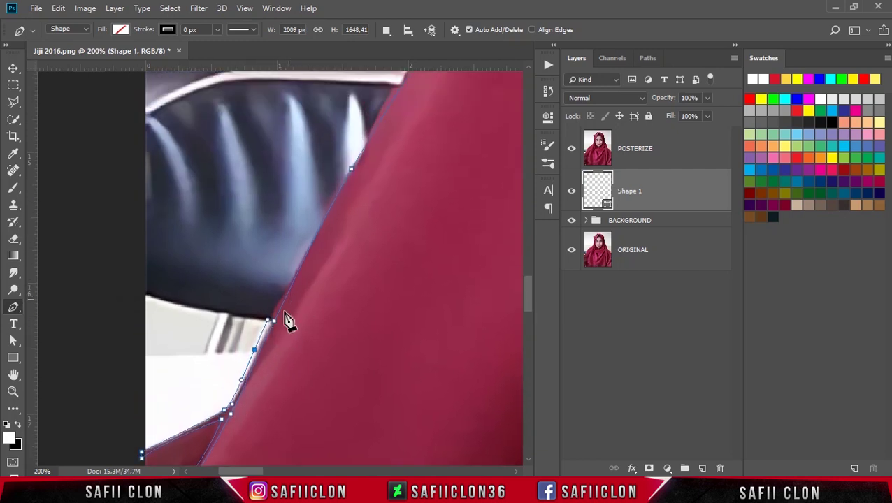
scroll(364, 253, "up", 2)
left_click_drag(398, 176, 412, 157)
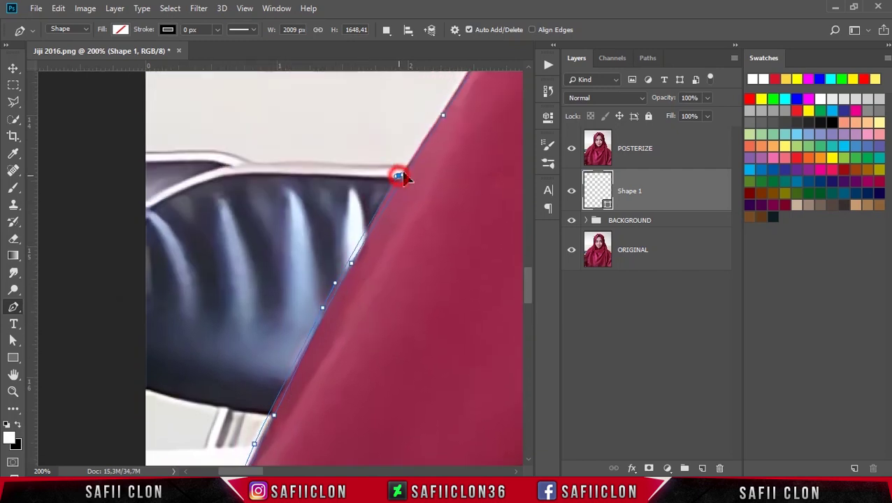
scroll(259, 474, "right", 3)
scroll(322, 353, "up", 3)
left_click_drag(370, 207, 382, 185)
scroll(383, 185, "up", 2)
left_click_drag(457, 181, 474, 170)
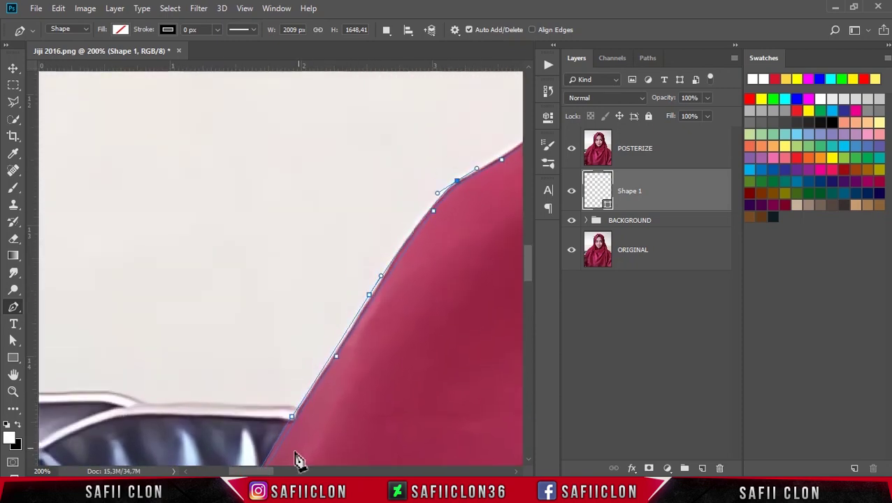
scroll(289, 472, "right", 5)
scroll(334, 231, "up", 3)
Continue anchors up the scarf's left side to where it turns vertical beside the clock
left_click_drag(328, 219, 352, 206)
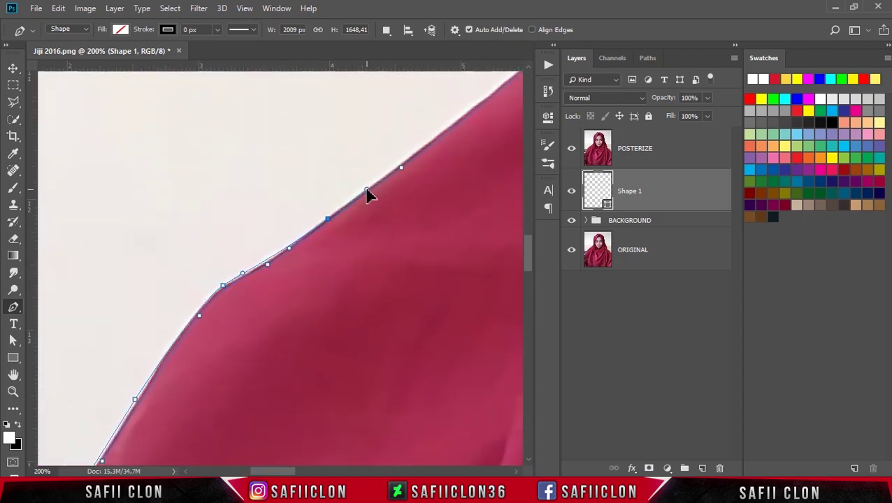
scroll(391, 189, "up", 3)
left_click(473, 169)
scroll(314, 464, "right", 5)
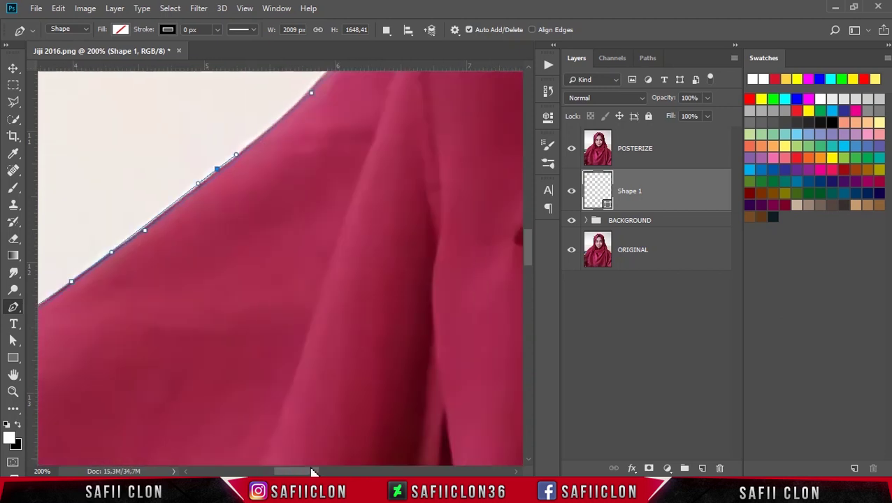
scroll(331, 277, "up", 5)
left_click_drag(333, 208, 364, 169)
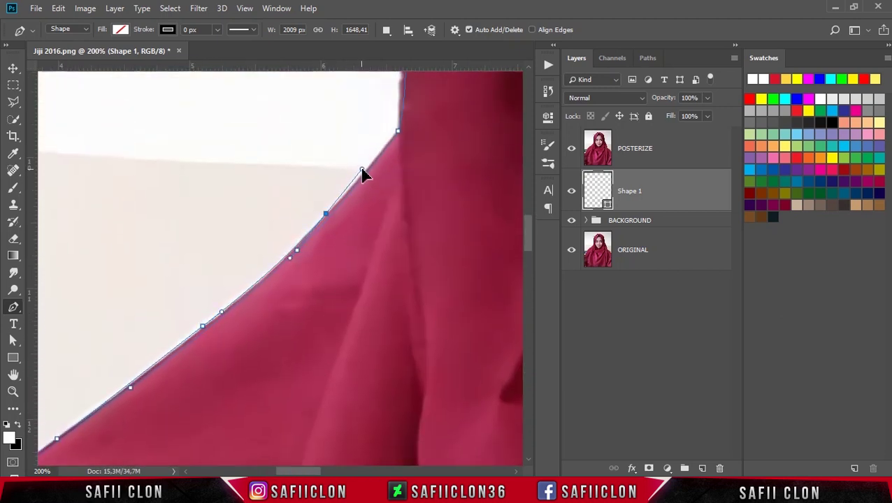
scroll(367, 173, "up", 4)
scroll(409, 233, "up", 2)
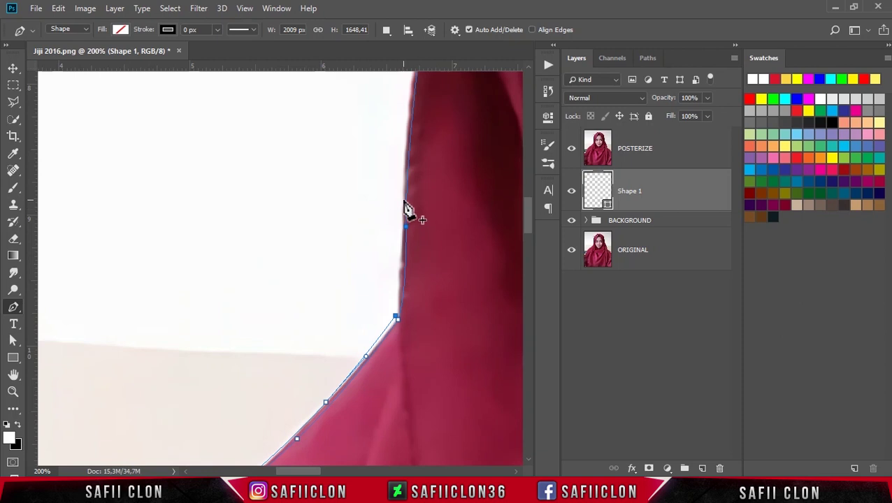
scroll(409, 175, "up", 7)
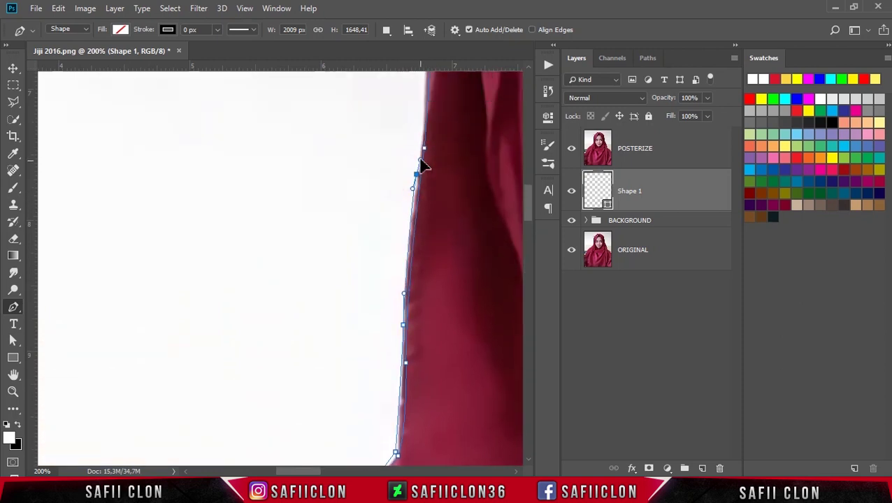
scroll(450, 218, "left", 2)
Drag curved anchors over the top of the hijab past the wall clock
left_click_drag(307, 471, 332, 471)
left_click(258, 193)
left_click(282, 206)
scroll(315, 196, "up", 2)
left_click_drag(299, 179, 318, 132)
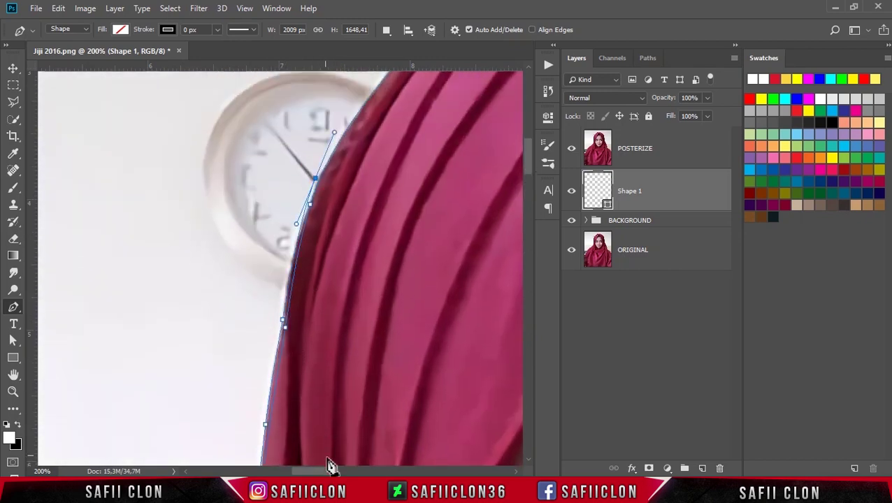
left_click_drag(331, 469, 342, 470)
scroll(342, 416, "up", 2)
left_click_drag(305, 178, 328, 156)
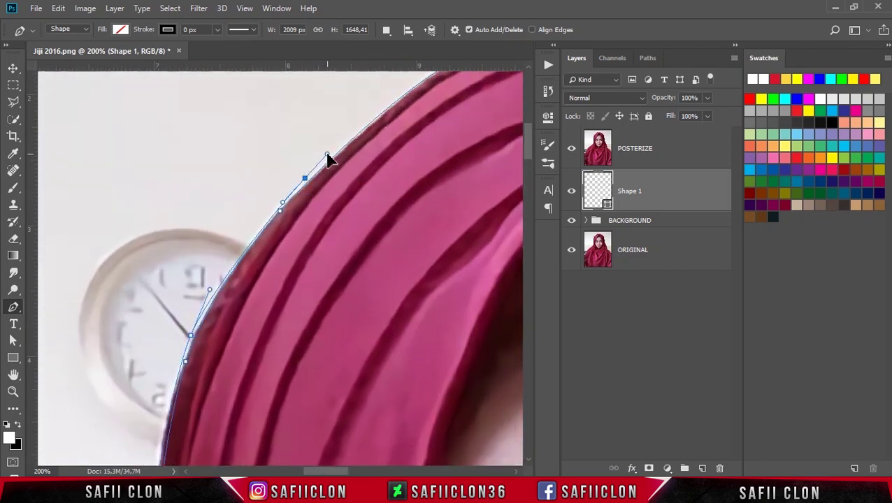
left_click_drag(332, 473, 342, 471)
scroll(335, 196, "up", 2)
left_click_drag(314, 153, 357, 135)
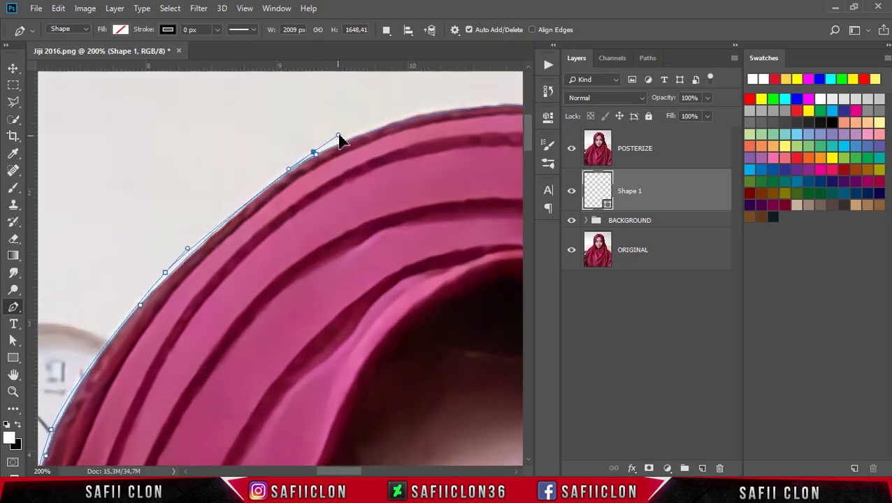
left_click_drag(343, 470, 353, 470)
scroll(312, 233, "up", 2)
left_click_drag(343, 102, 472, 115)
left_click_drag(371, 474, 393, 474)
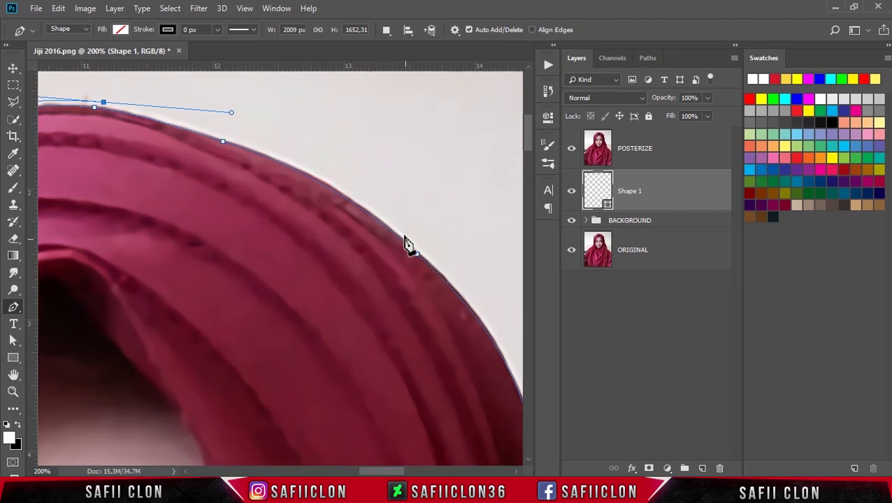
Add an anchor on the hijab's top curve and adjust its handles to hug the edge
left_click_drag(389, 224, 416, 248)
left_click_drag(233, 119, 179, 108)
left_click_drag(338, 190, 367, 194)
scroll(391, 287, "down", 2)
scroll(392, 287, "right", 5)
Drag curved anchors down the hijab's right edge beside the face
mouse_move(337, 274)
left_mouse_down()
mouse_move(361, 319)
mouse_move(407, 327)
left_mouse_up()
scroll(371, 314, "down", 2)
scroll(370, 314, "down", 2)
scroll(416, 328, "down", 2)
scroll(414, 392, "right", 3)
scroll(364, 314, "down", 2)
scroll(336, 280, "down", 1)
scroll(339, 209, "left", 1)
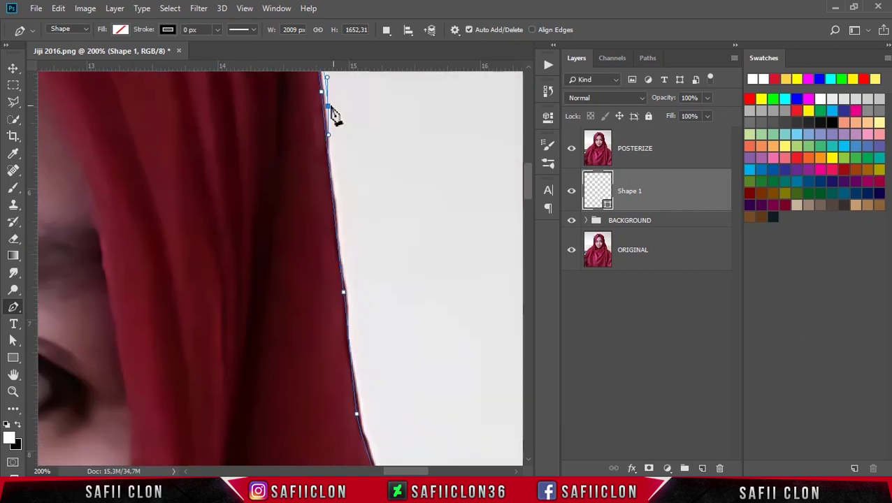
left_click_drag(345, 278, 350, 307)
scroll(370, 321, "down", 1)
left_click_drag(375, 344, 392, 374)
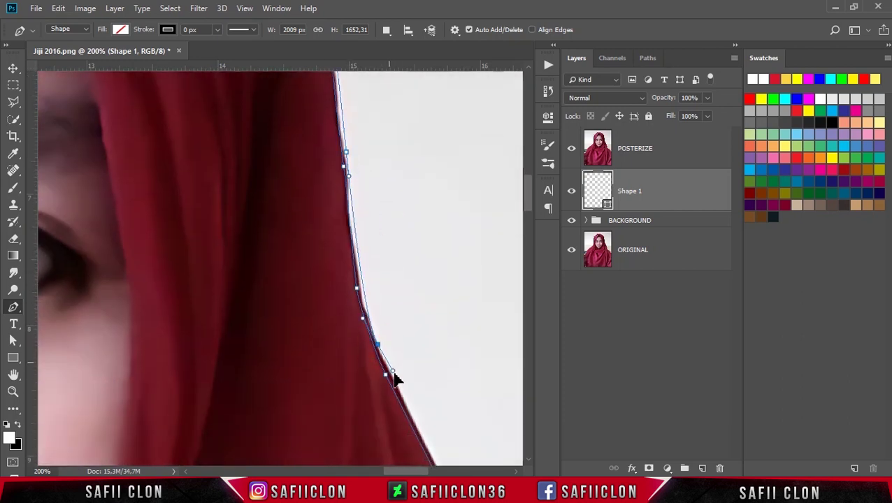
Extend the outline with more curved anchors lower down the hijab's right edge
scroll(381, 447, "right", 3)
scroll(384, 419, "down", 1)
scroll(383, 402, "down", 1)
left_click_drag(351, 407, 367, 435)
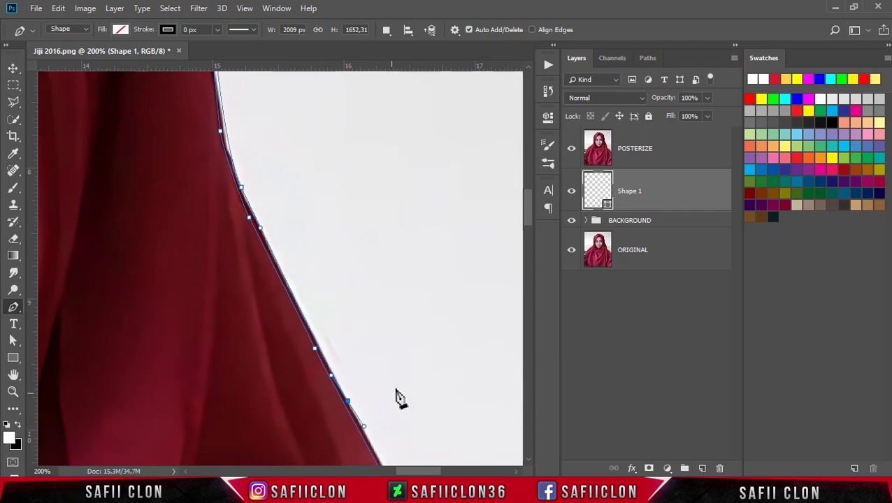
scroll(396, 399, "down", 3)
left_click_drag(411, 364, 422, 393)
scroll(433, 427, "right", 2)
scroll(367, 360, "down", 3)
left_click_drag(347, 294, 353, 339)
mouse_move(347, 388)
left_mouse_down()
mouse_move(334, 424)
mouse_move(390, 439)
left_mouse_up()
scroll(364, 419, "down", 2)
scroll(405, 447, "down", 3)
scroll(422, 456, "right", 2)
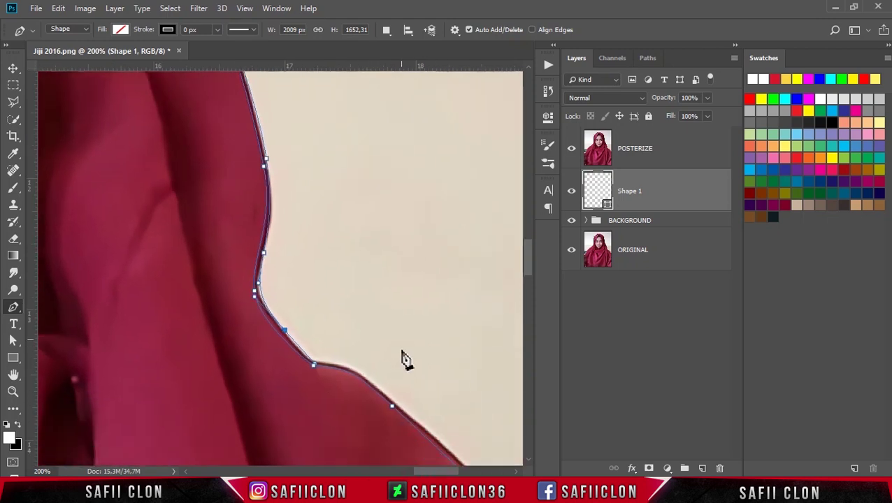
scroll(404, 360, "down", 1)
Trace the hijab's outward bend and shoulder slope, ending the path at the image's right edge
left_click_drag(318, 339, 335, 350)
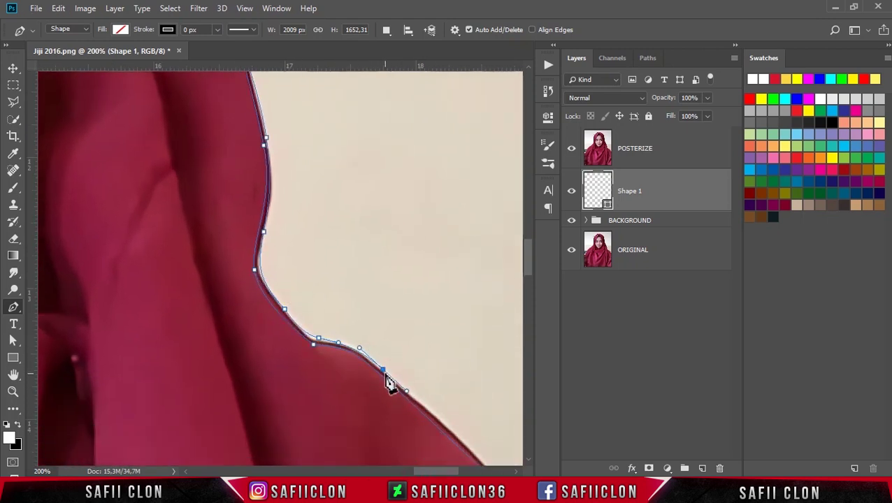
scroll(390, 382, "down", 2)
scroll(390, 383, "right", 2)
scroll(384, 359, "down", 1)
left_click_drag(380, 350, 393, 363)
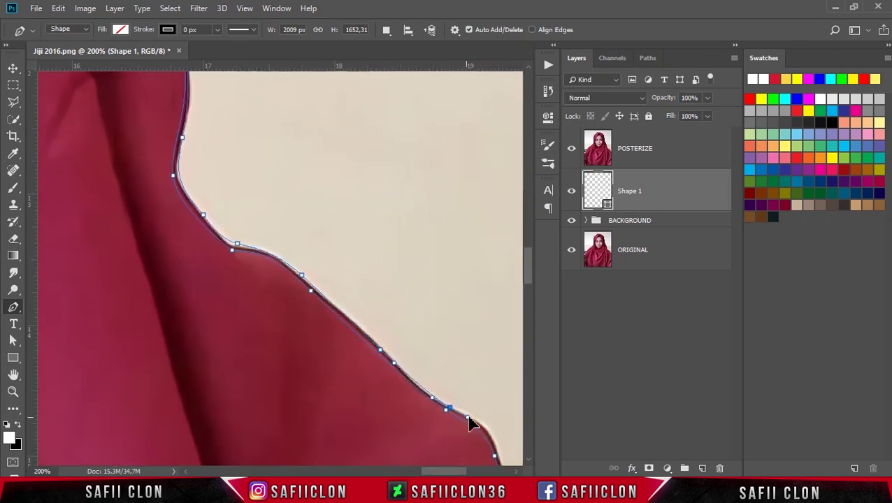
scroll(404, 367, "down", 2)
scroll(404, 367, "right", 2)
scroll(412, 365, "down", 2)
left_click_drag(430, 368, 441, 385)
scroll(487, 396, "down", 2)
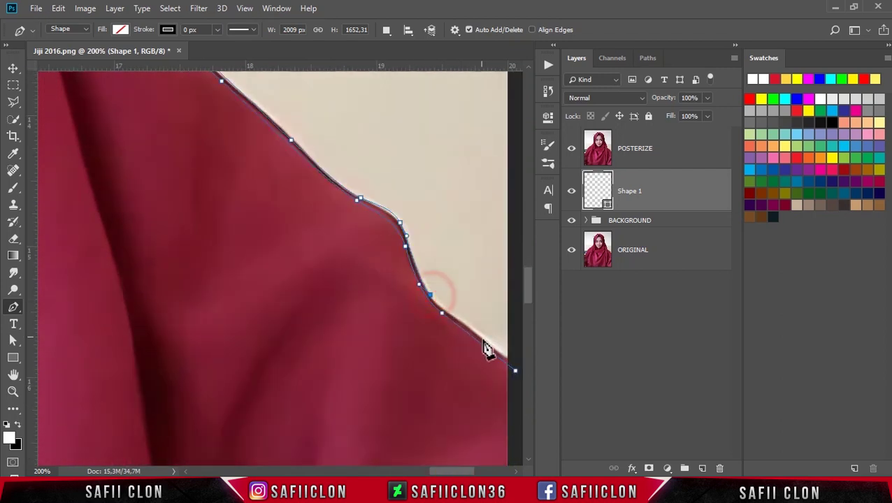
left_click_drag(487, 342, 511, 367)
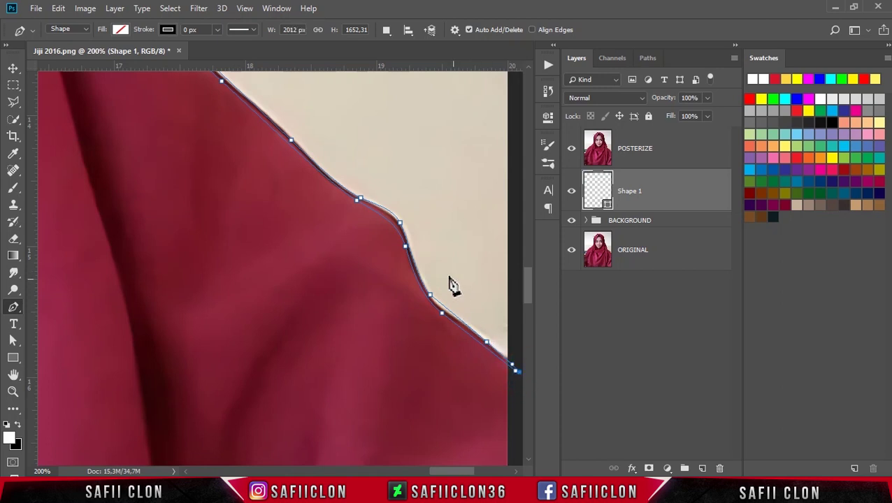
key("ctrl+minus")
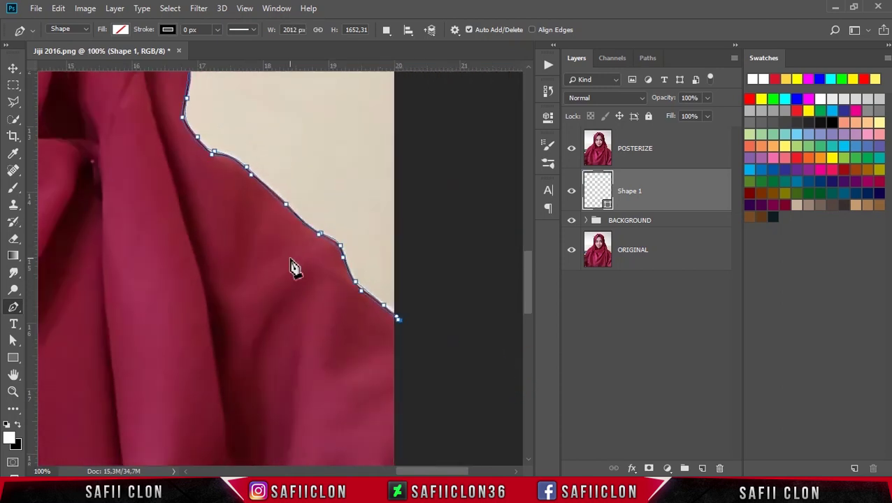
Hide the POSTERIZE layer and fill Shape 1 with near-black 0e1d20
scroll(292, 264, "up", 3)
left_click(572, 149)
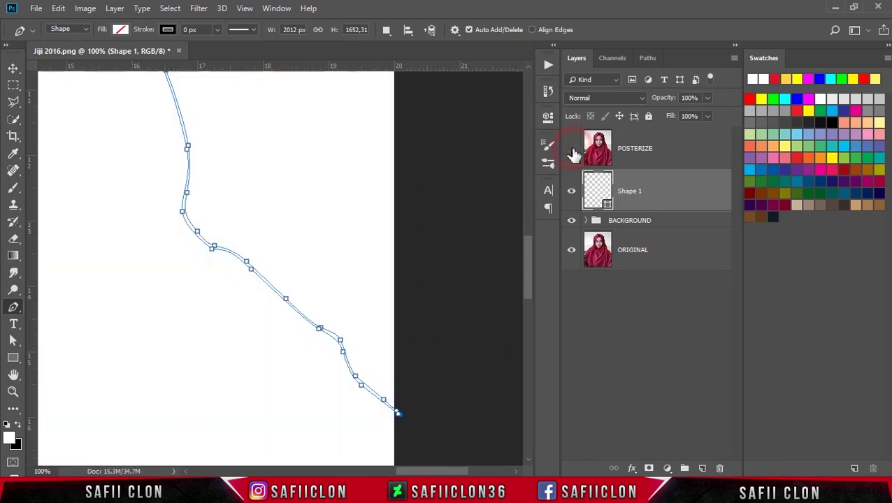
double_click(610, 206)
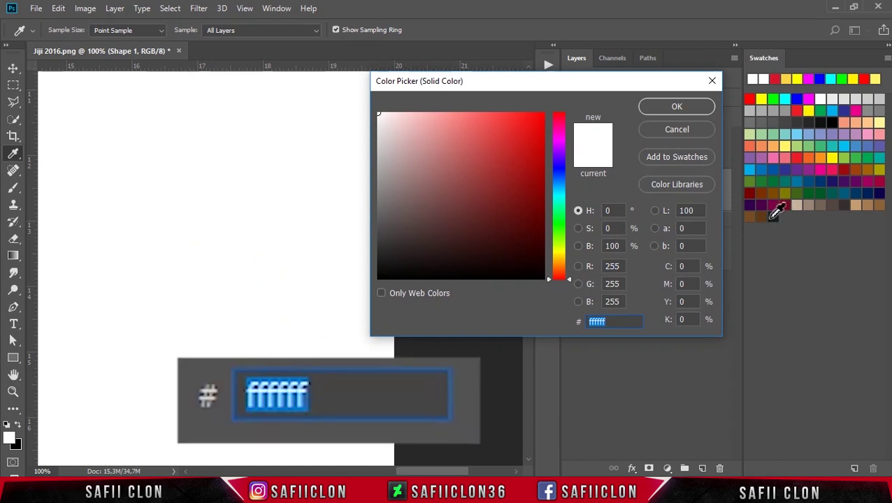
left_click(774, 217)
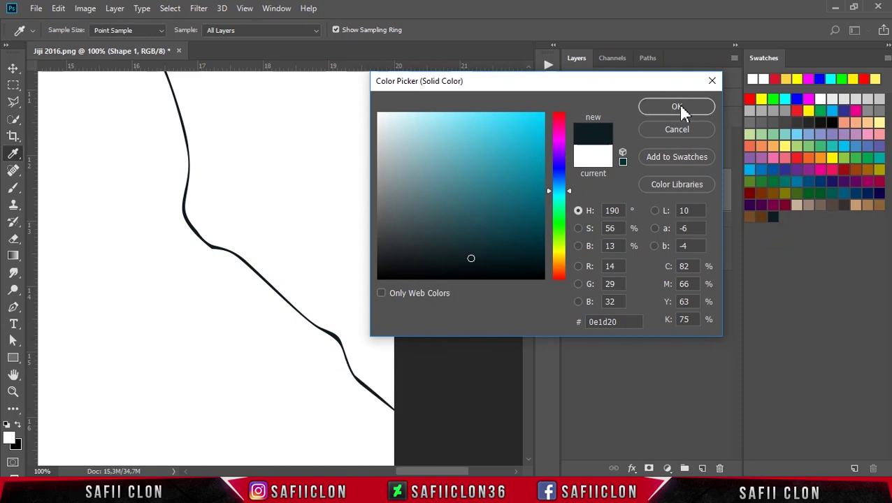
left_click(676, 107)
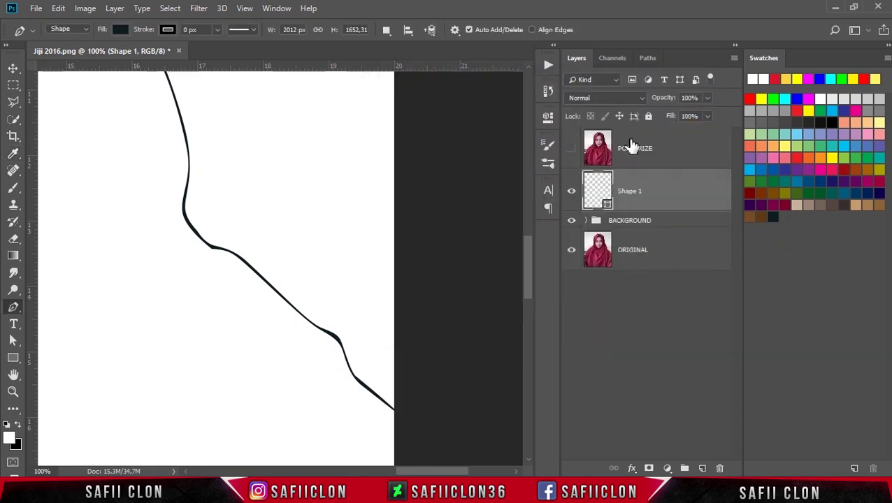
left_click(600, 193)
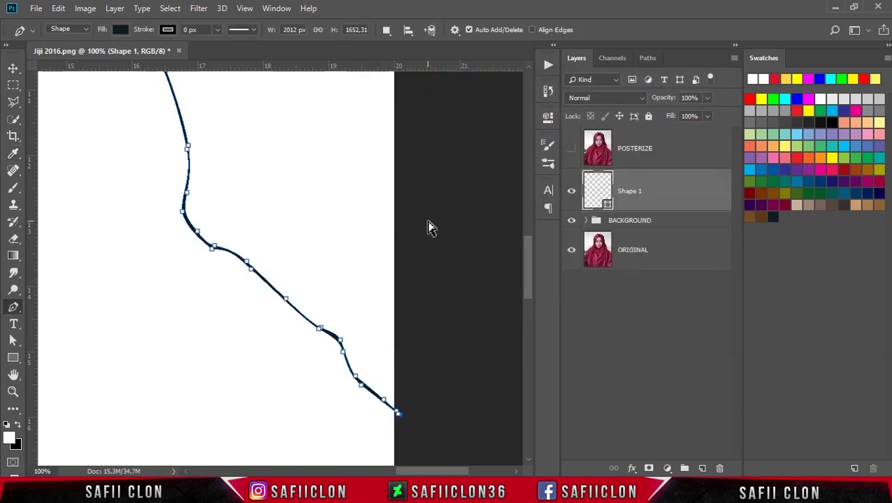
Review the whole head outline zoomed out, then show the POSTERIZE layer again at 66.7%
key("ctrl+minus")
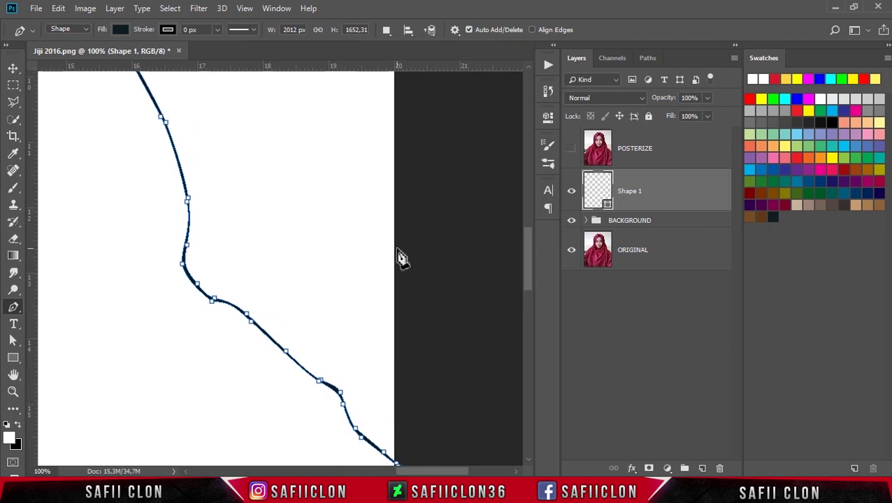
key("ctrl+minus")
key("ctrl+minus")
key("ctrl+minus")
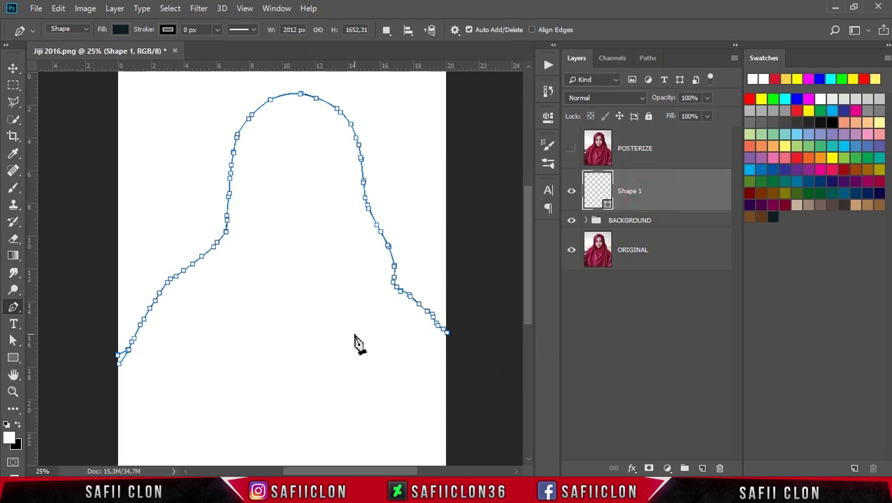
key("ctrl+plus")
key("ctrl+plus")
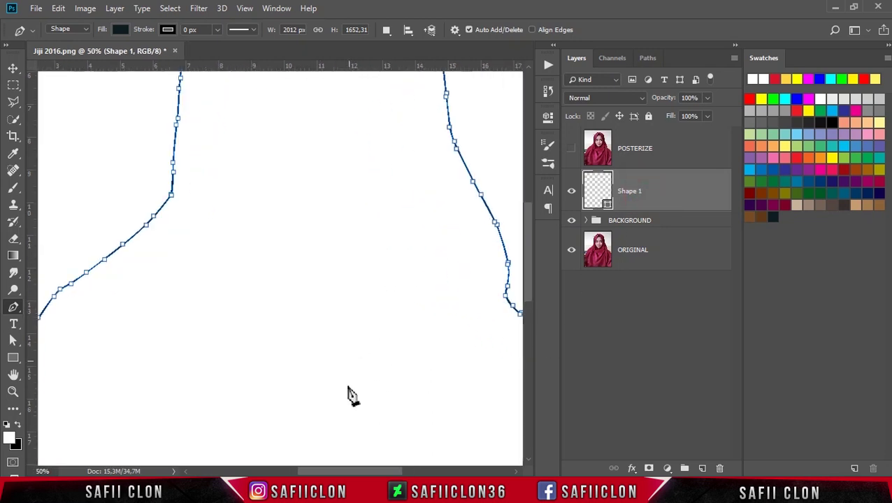
left_click_drag(364, 473, 392, 473)
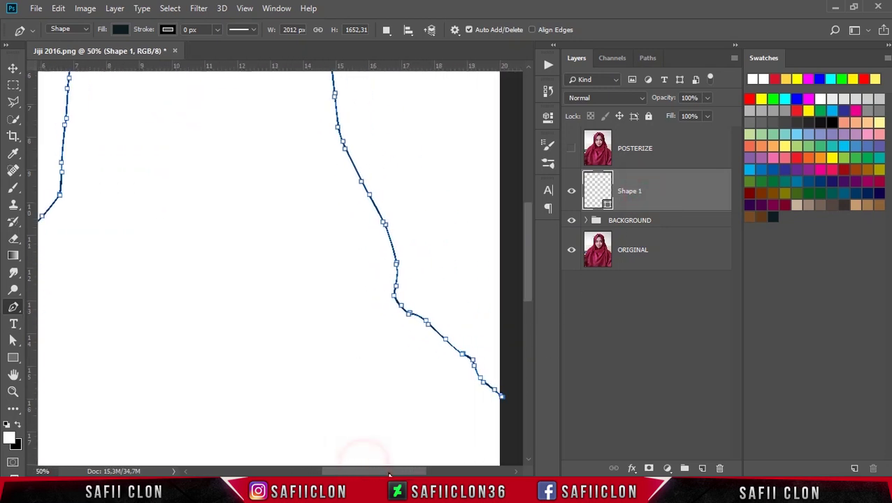
left_click(571, 151)
Add an anchor on the Shape 1 path along the hijab's right edge
scroll(434, 265, "up", 2)
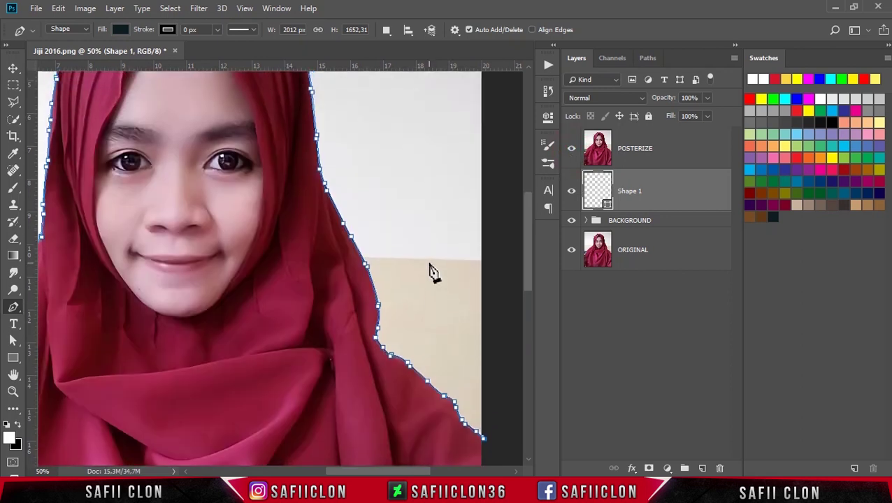
scroll(430, 269, "up", 3)
scroll(428, 269, "down", 2)
scroll(409, 160, "down", 2)
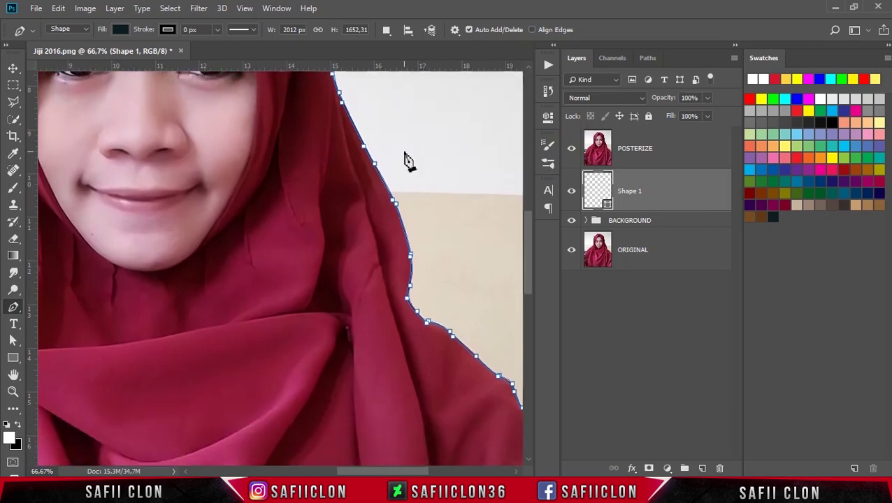
left_click_drag(341, 114, 358, 204)
left_click_drag(411, 474, 423, 474)
scroll(464, 379, "down", 2)
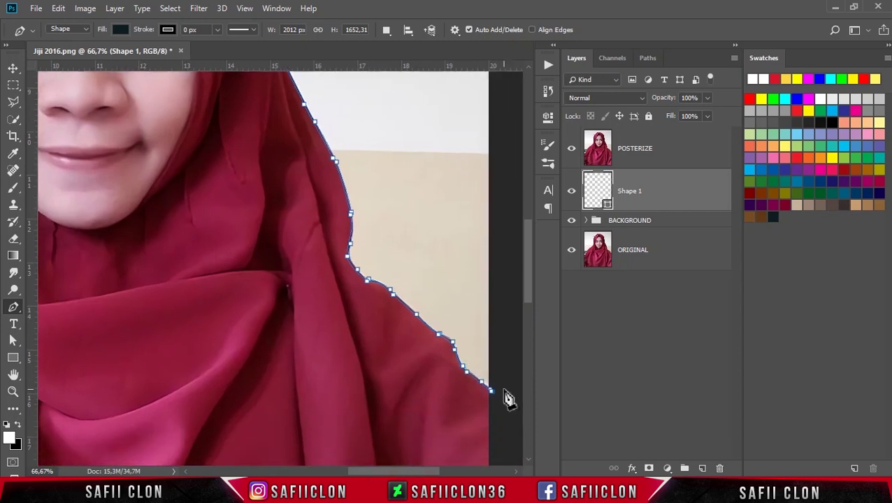
left_click_drag(495, 400, 496, 441)
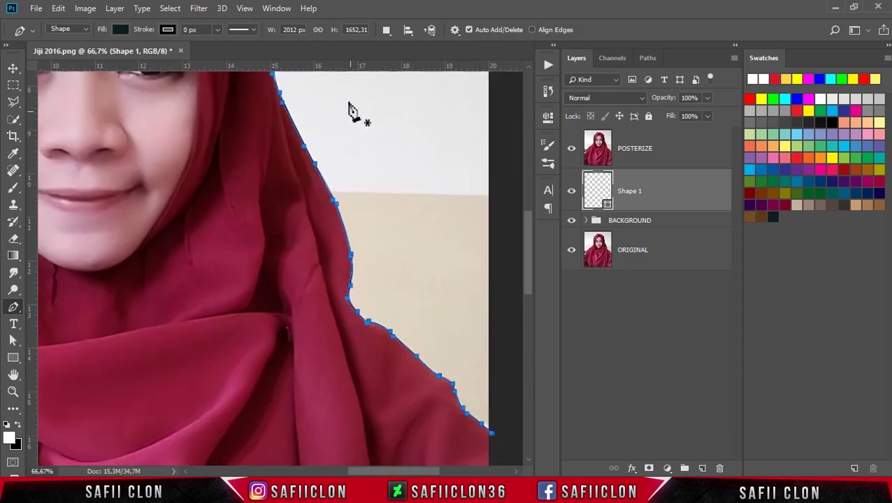
left_click(387, 29)
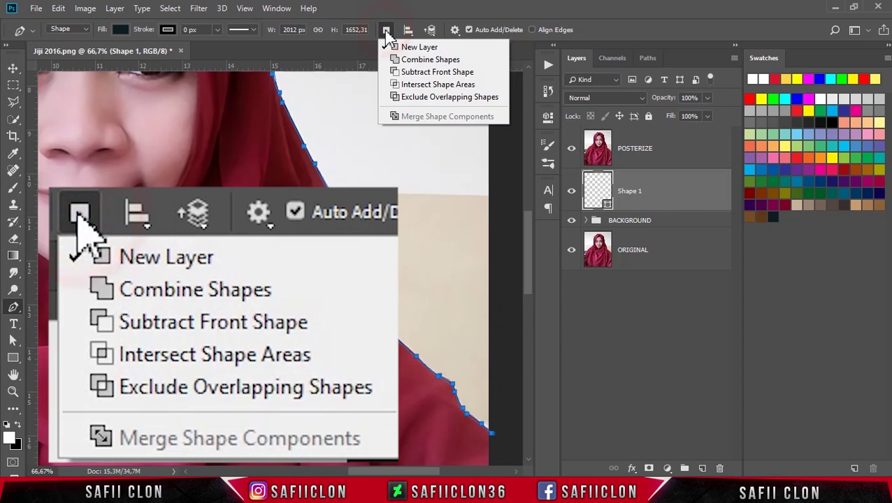
Set path operations to Combine Shapes and start a new sub-path down the inner hijab fold
left_click(440, 61)
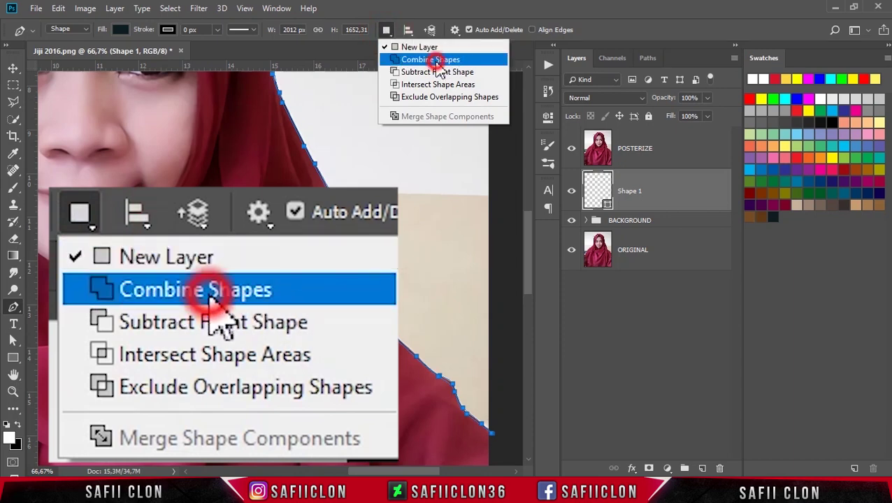
left_click(280, 110)
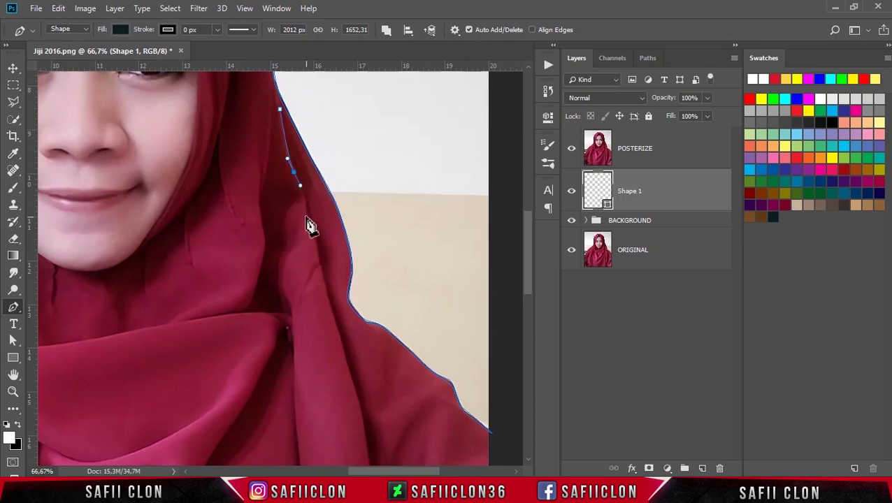
scroll(331, 279, "down", 3)
left_click(362, 290)
left_click_drag(376, 399, 378, 404)
scroll(378, 409, "up", 3)
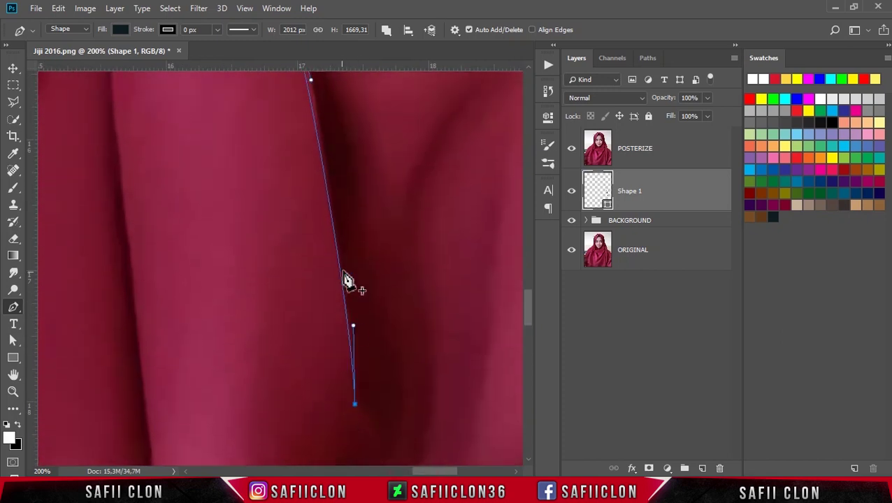
left_click(348, 281)
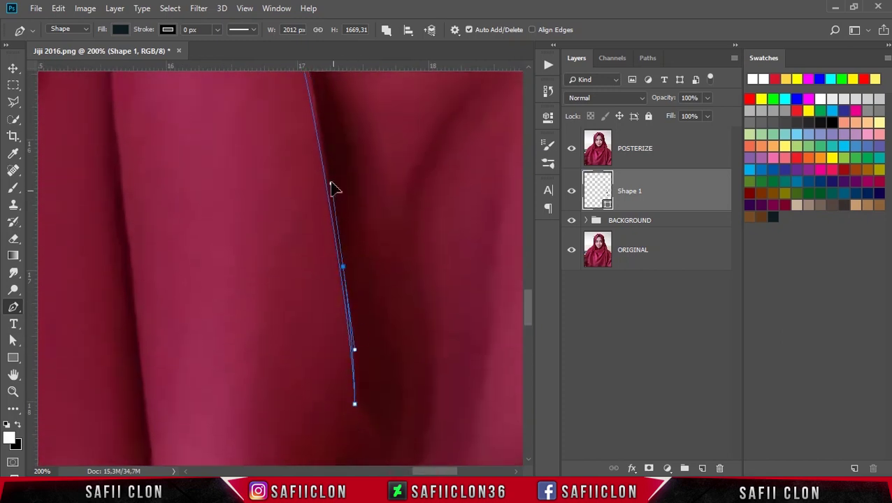
Continue the inner fold line with further anchor points
scroll(333, 192, "up", 2)
scroll(314, 206, "up", 1)
scroll(283, 188, "up", 3)
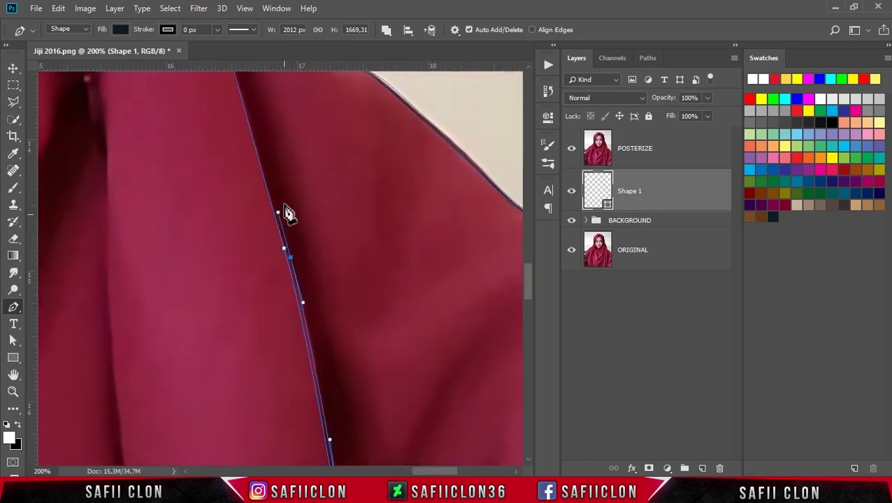
left_click(240, 197)
left_click(172, 153)
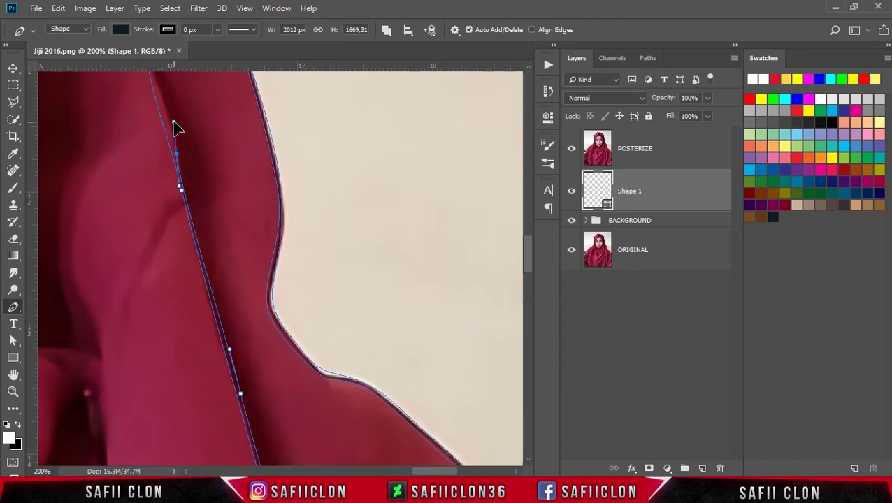
scroll(378, 414, "left", 5)
scroll(388, 369, "up", 6)
left_click(358, 329)
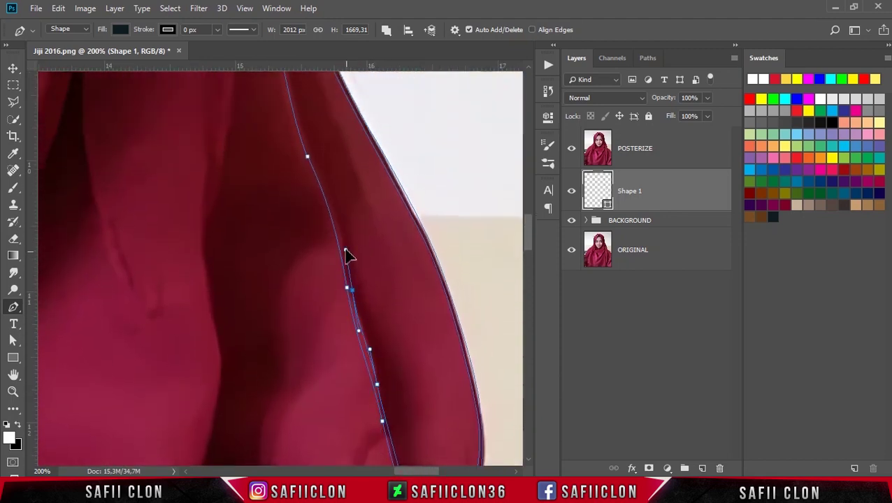
scroll(336, 259, "up", 3)
left_click(336, 301)
scroll(318, 283, "up", 3)
left_click(310, 336)
Start a second fold line curving down beside the chin
scroll(251, 210, "right", 5)
scroll(245, 272, "up", 1)
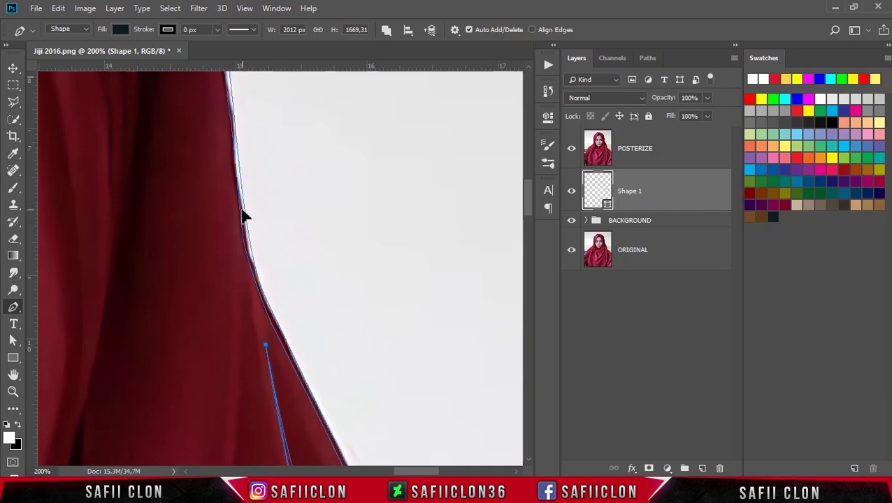
scroll(252, 224, "left", 5)
scroll(280, 252, "down", 3)
scroll(290, 269, "up", 1)
scroll(294, 279, "down", 2)
scroll(231, 209, "down", 3)
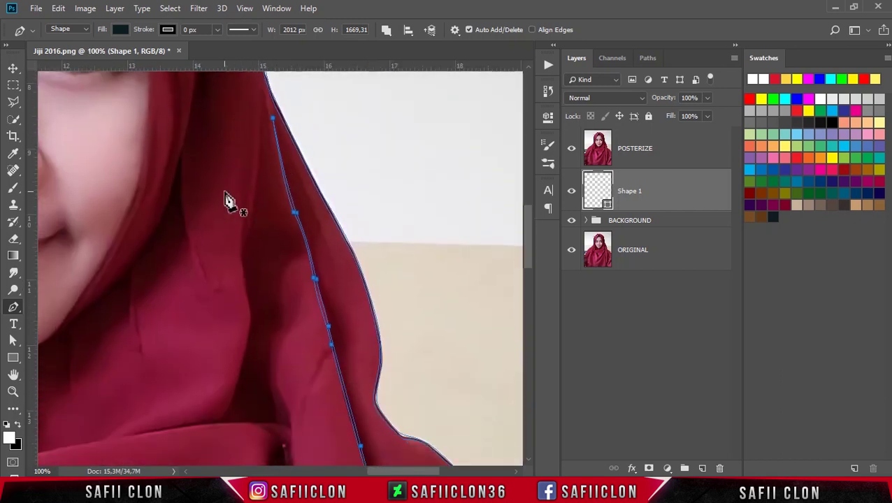
scroll(238, 175, "down", 1)
left_click_drag(242, 145, 240, 176)
Trace the fold beside the chin, curving from the lower fold up to its top point
left_click_drag(224, 351, 217, 364)
scroll(332, 416, "left", 5)
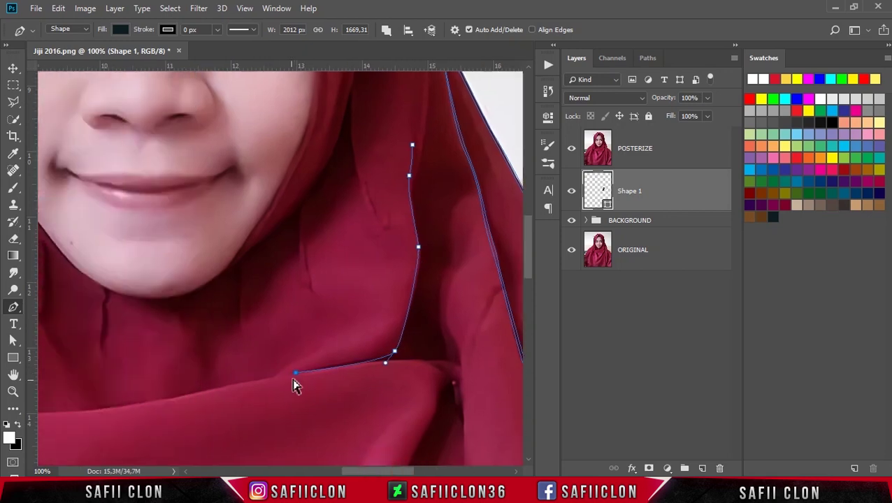
scroll(409, 348, "up", 3)
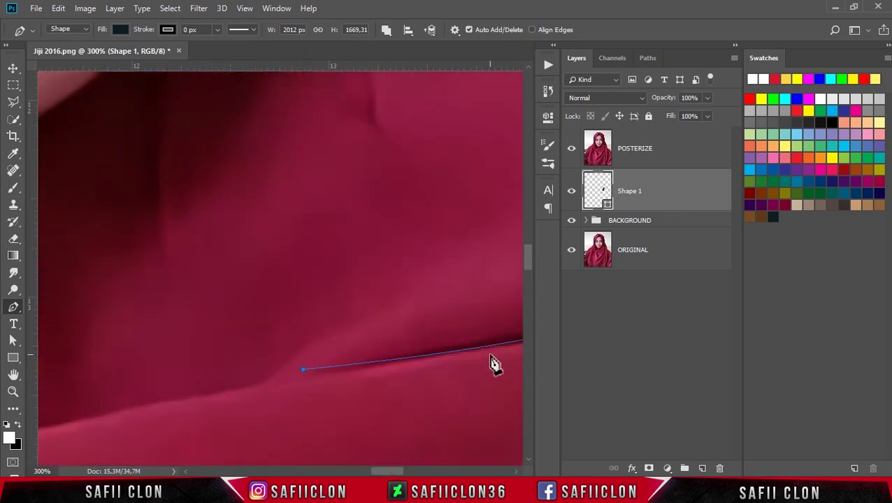
mouse_move(350, 342)
left_mouse_down()
mouse_move(358, 330)
mouse_move(348, 338)
left_mouse_up()
left_click_drag(422, 333, 462, 332)
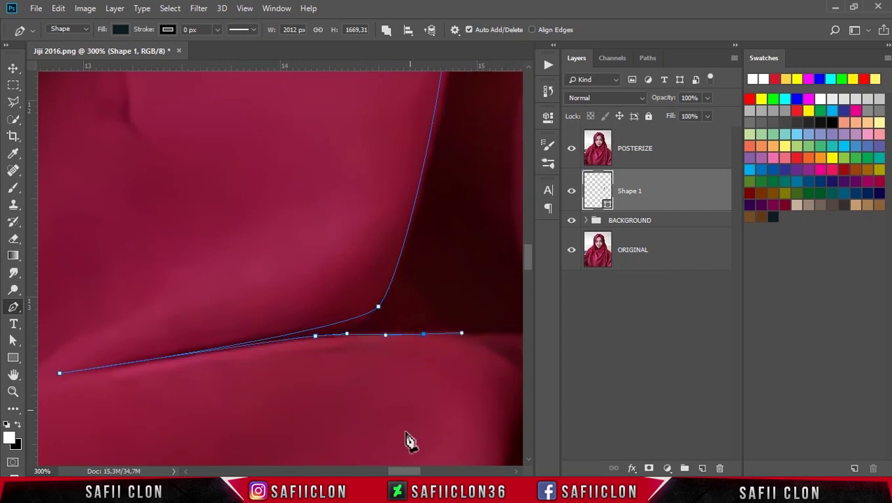
scroll(408, 420, "right", 4)
left_click_drag(390, 342, 399, 351)
left_click_drag(301, 341, 213, 341)
left_click(246, 294)
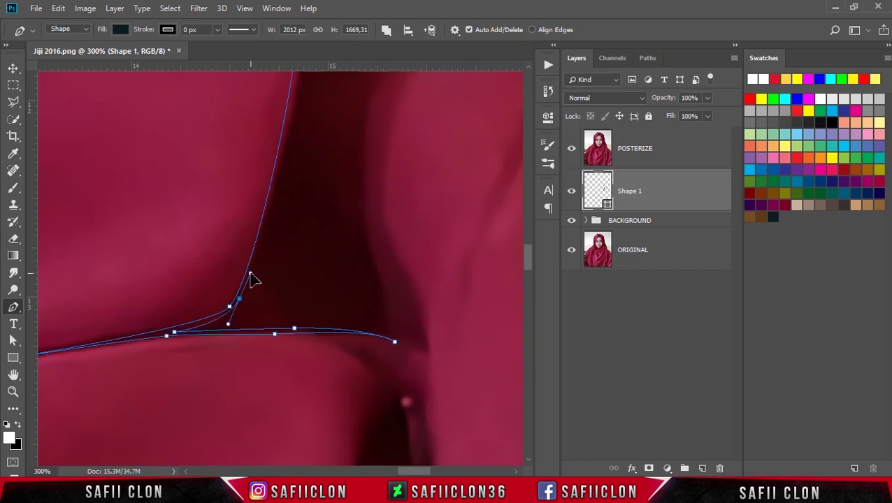
scroll(279, 287, "up", 5)
left_click(289, 232)
scroll(304, 352, "up", 8)
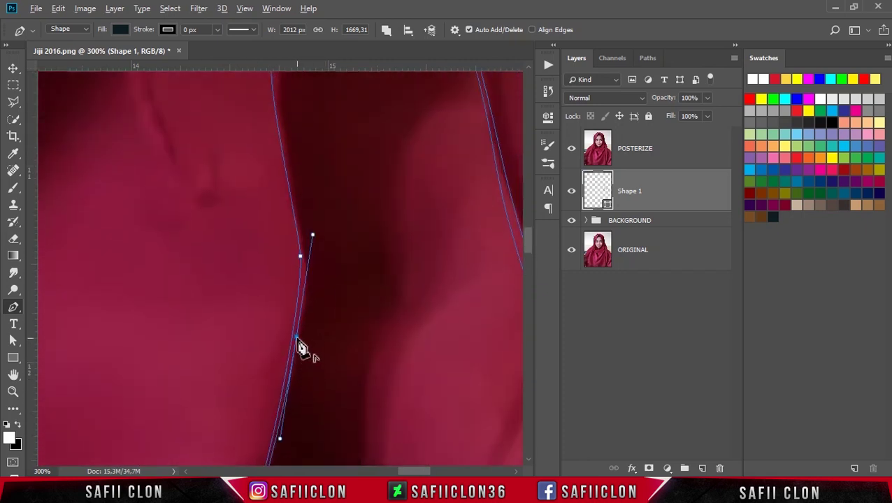
scroll(304, 346, "up", 3)
left_click_drag(301, 331, 295, 299)
scroll(295, 299, "up", 5)
left_click(277, 331)
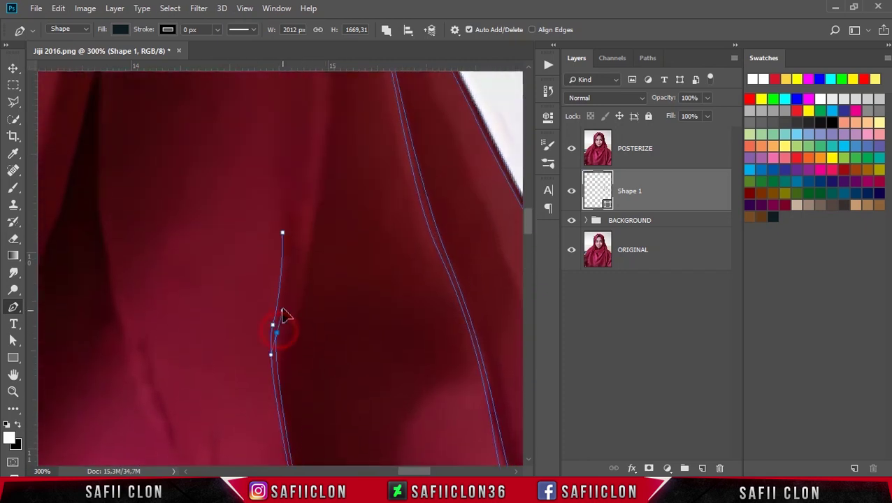
left_click(283, 233)
Continue the crease line beneath the chin with a curved anchor
key("ctrl+minus")
key("ctrl+minus")
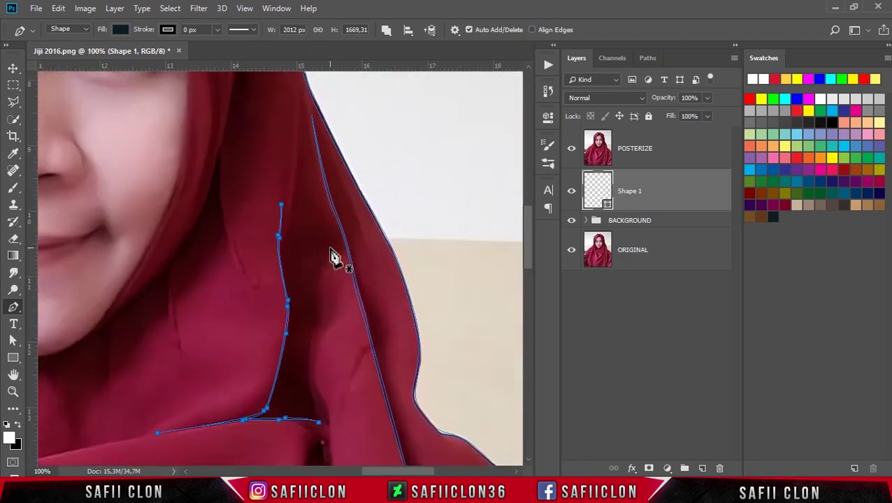
scroll(335, 258, "down", 3)
scroll(381, 471, "left", 3)
scroll(379, 464, "left", 2)
scroll(352, 370, "up", 3)
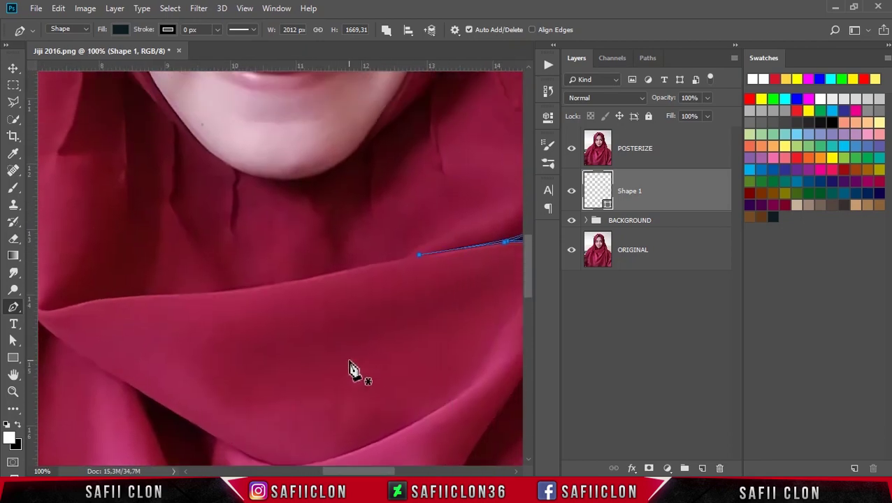
scroll(352, 370, "up", 2)
scroll(390, 475, "right", 3)
scroll(389, 475, "left", 3)
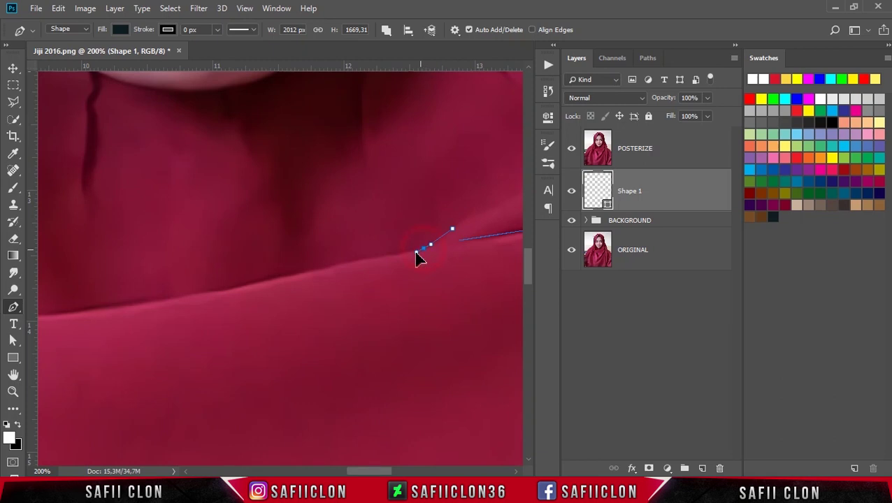
left_click(272, 277)
scroll(368, 474, "left", 5)
left_click_drag(331, 315, 326, 308)
scroll(175, 326, "left", 4)
Trace the neck crease from its left end to where it meets the right-side fold
left_click_drag(180, 336, 128, 348)
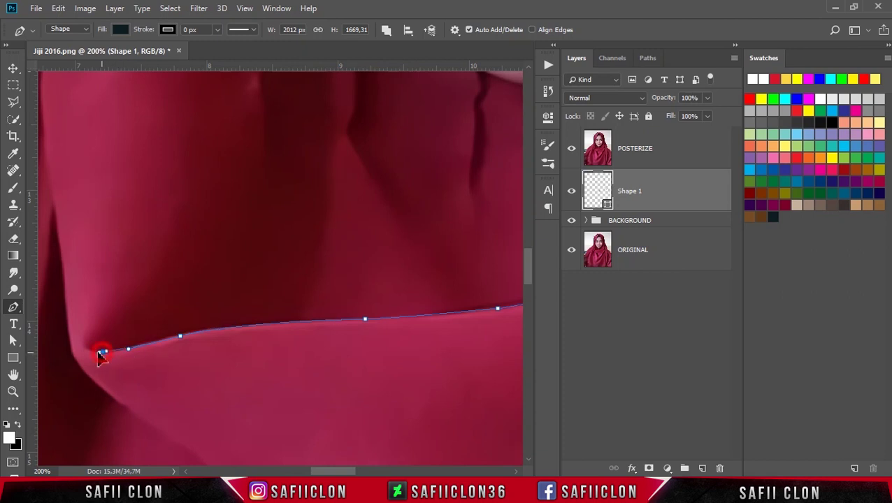
left_click(180, 335)
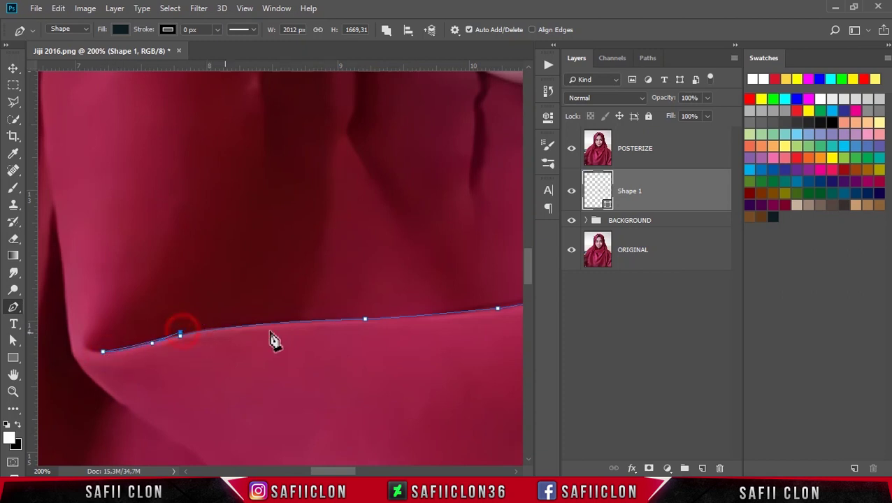
left_click_drag(364, 319, 481, 317)
left_click_drag(324, 473, 372, 472)
left_click(317, 258)
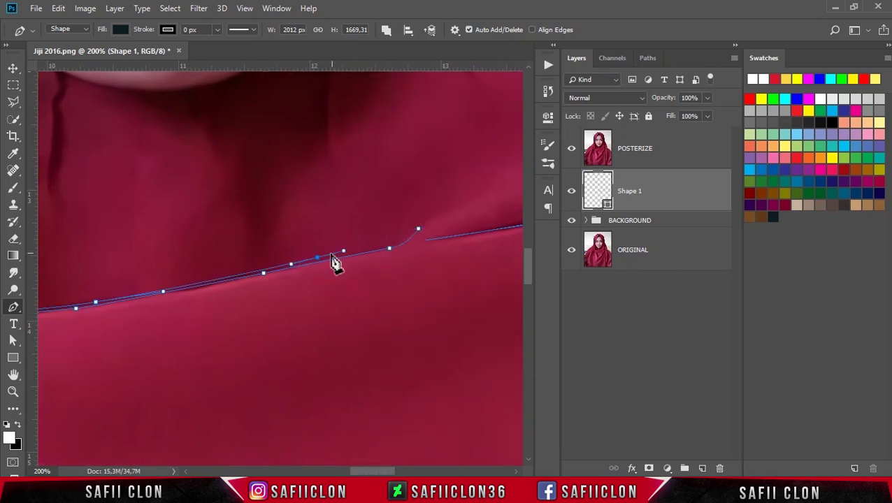
left_click_drag(418, 229, 448, 211)
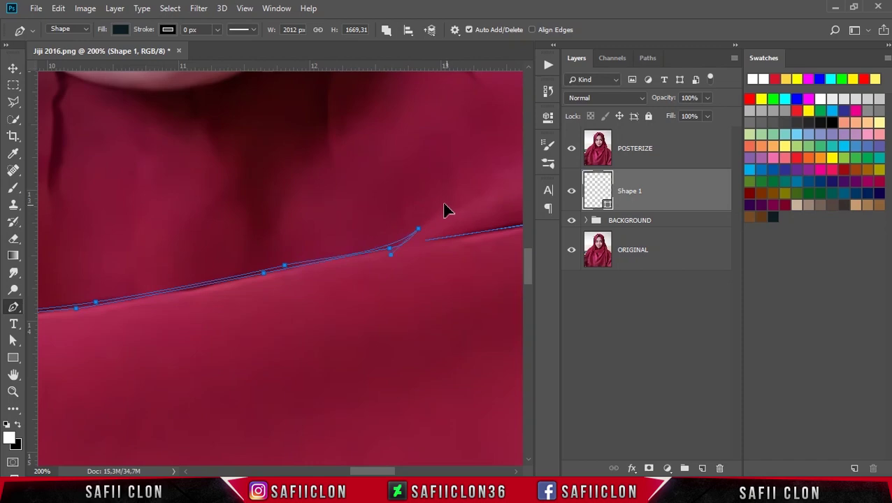
scroll(451, 273, "down", 2)
scroll(450, 276, "down", 2)
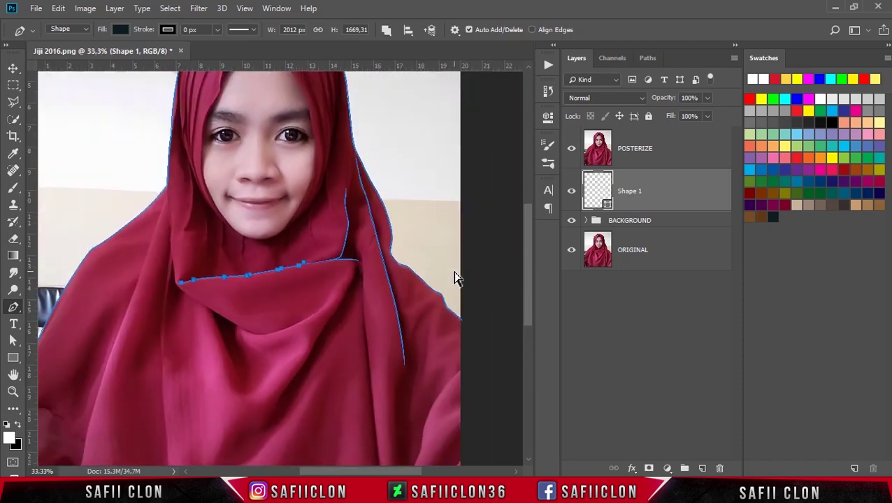
Trace the lower part of the right-side hijab fold with curved anchors
scroll(450, 276, "up", 2)
scroll(396, 219, "up", 1)
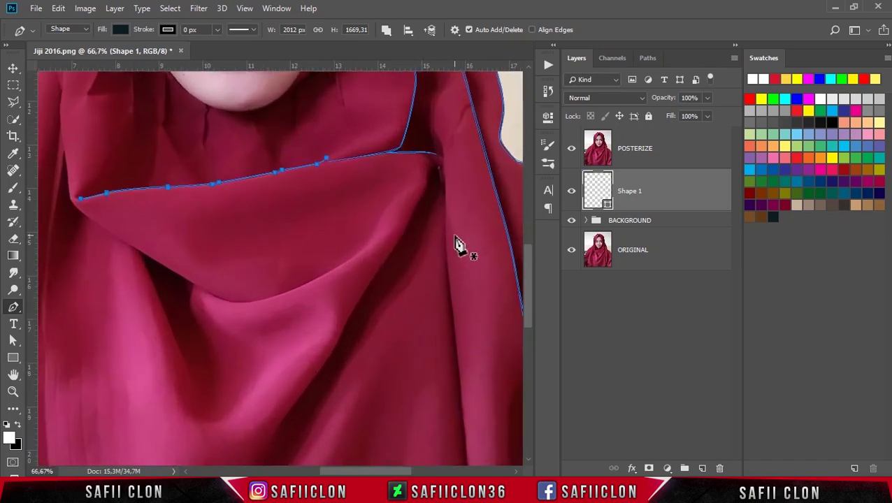
scroll(431, 177, "up", 1)
scroll(431, 176, "up", 1)
scroll(398, 455, "right", 2)
left_click_drag(437, 180, 428, 201)
left_click_drag(398, 269, 394, 280)
scroll(381, 329, "down", 1)
scroll(368, 368, "down", 1)
left_click_drag(341, 281, 290, 320)
scroll(328, 300, "down", 1)
left_click(213, 409)
Curve the right fold line up along the fold edge to its upper anchor
scroll(272, 360, "up", 1)
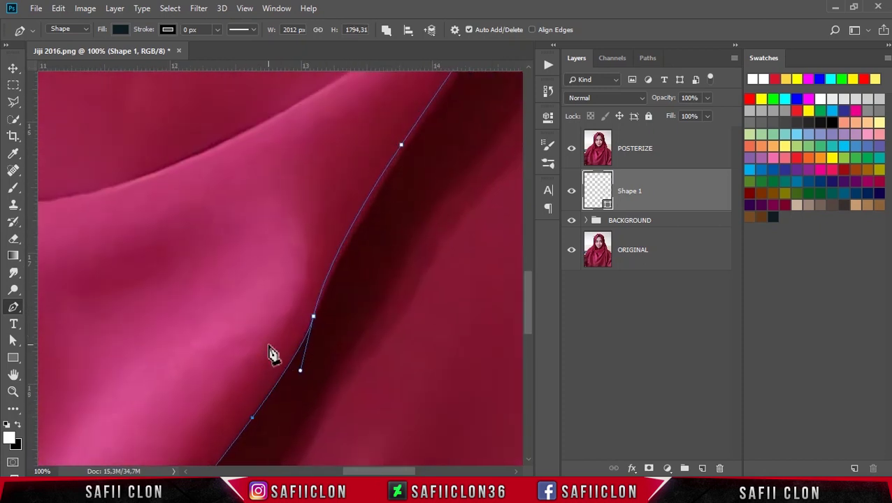
scroll(210, 413, "down", 2)
mouse_move(296, 238)
left_mouse_down()
mouse_move(330, 197)
mouse_move(383, 167)
left_mouse_up()
scroll(344, 251, "up", 1)
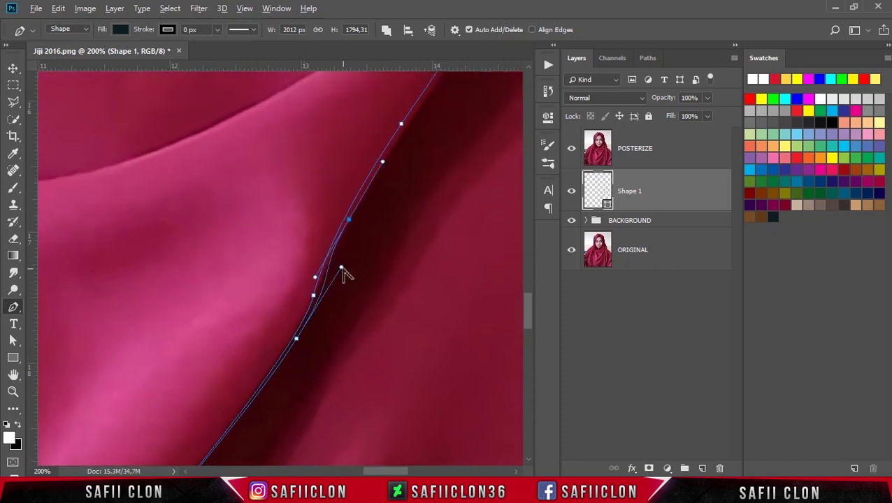
scroll(356, 335, "up", 2)
scroll(391, 379, "right", 1)
scroll(402, 378, "up", 1)
left_click_drag(394, 229, 421, 188)
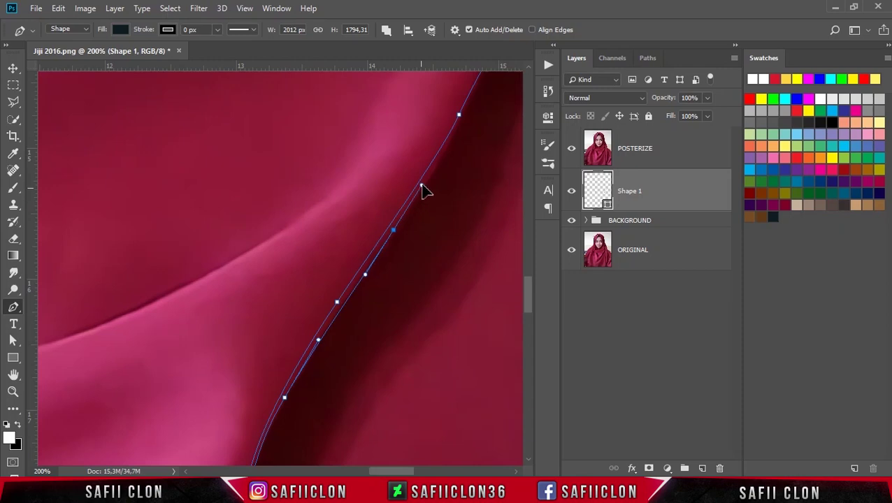
scroll(462, 315, "up", 2)
scroll(400, 456, "right", 2)
scroll(400, 456, "up", 1)
scroll(303, 362, "up", 1)
scroll(329, 301, "up", 1)
left_click_drag(354, 261, 404, 165)
left_click(397, 155)
Add a short closed line along the inner fold and begin a line under the drape
scroll(418, 238, "down", 2)
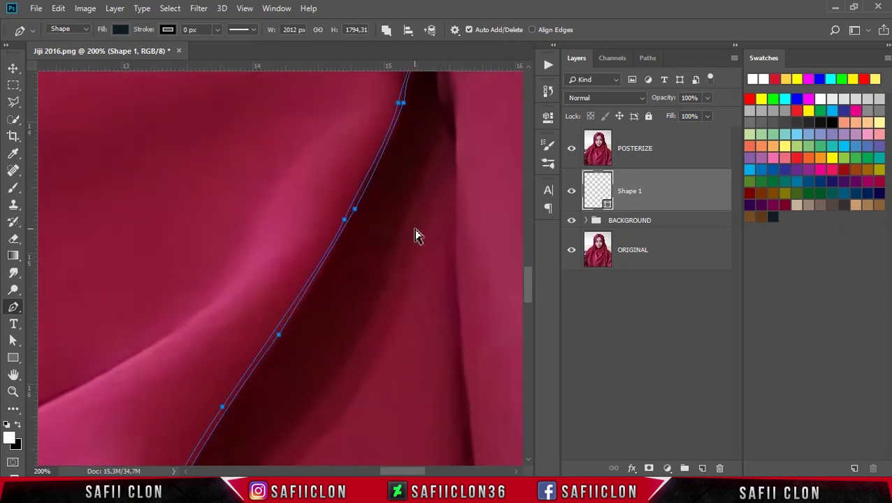
key("ctrl+minus")
scroll(378, 154, "up", 2)
left_click(407, 130)
left_click_drag(374, 206, 370, 236)
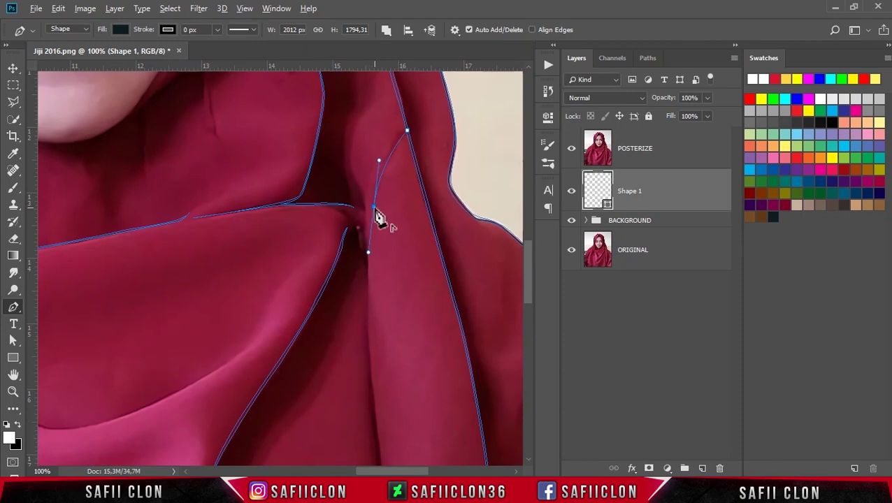
left_click(409, 134)
scroll(418, 175, "down", 4)
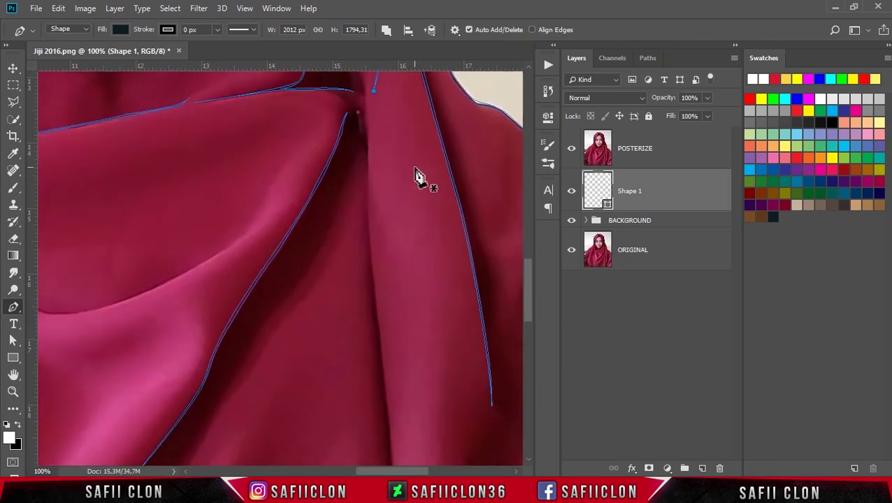
key("ctrl+minus")
left_click(338, 129)
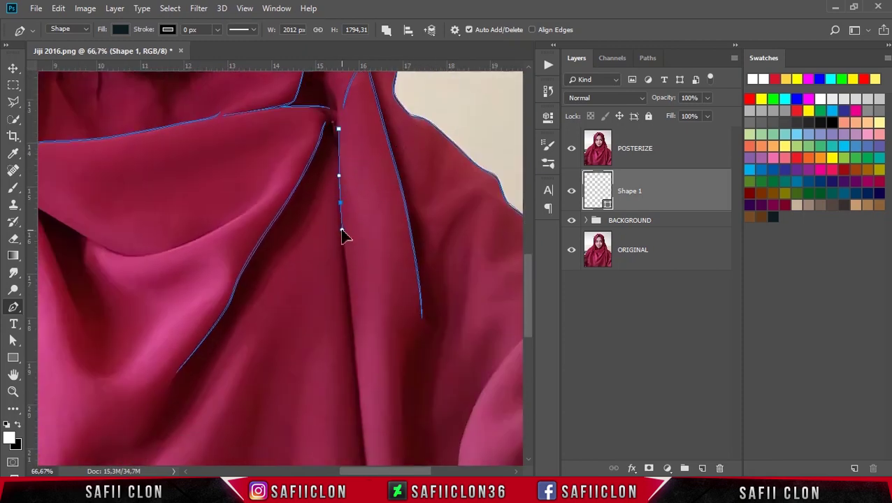
Place anchors down the central fold from the under-chin drape toward the hem
scroll(343, 235, "down", 3)
left_click(351, 233)
left_click(355, 263)
scroll(361, 299, "down", 5)
left_click(373, 270)
left_click(376, 304)
left_click_drag(374, 359, 391, 345)
left_click_drag(423, 275, 433, 255)
scroll(458, 286, "up", 3)
scroll(417, 473, "right", 2)
left_click_drag(478, 120, 497, 84)
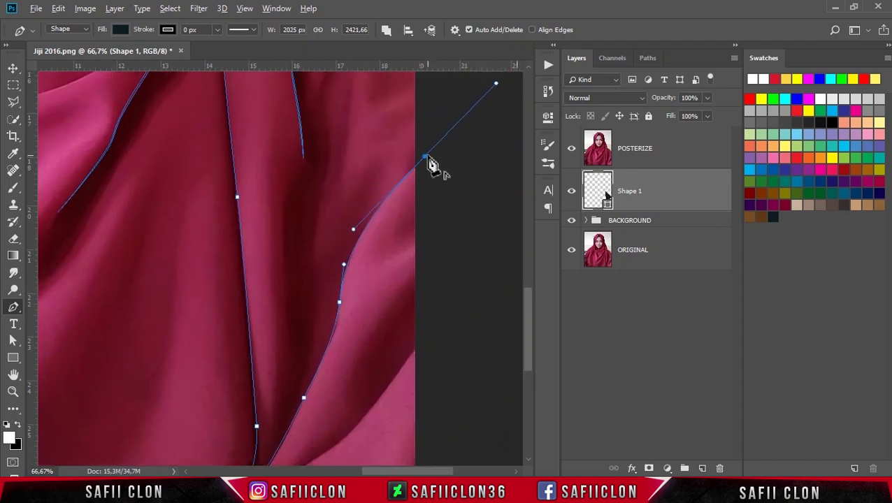
scroll(430, 164, "down", 2)
Reshape the fold curves near the hem and add anchors at the fold's bottom
key("ctrl+plus")
scroll(456, 223, "up", 2)
left_click_drag(372, 321, 376, 312)
left_click_drag(359, 421, 372, 405)
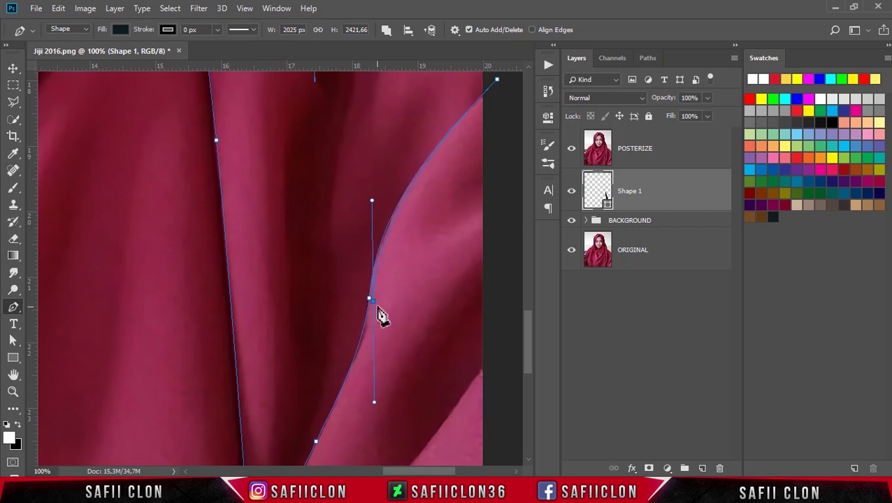
scroll(350, 325, "down", 3)
left_click_drag(316, 327, 280, 382)
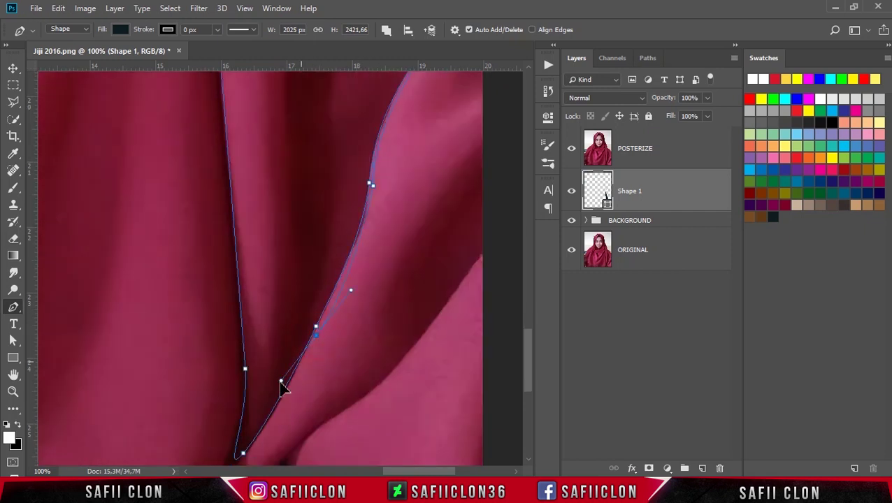
scroll(280, 399, "down", 3)
left_click(236, 350)
left_click(211, 378)
mouse_move(216, 400)
left_mouse_down()
mouse_move(238, 396)
mouse_move(246, 382)
left_mouse_up()
Extend the path up-right along the hem fold to the image's right edge
left_click_drag(288, 340, 301, 322)
left_click_drag(336, 298, 362, 286)
scroll(349, 364, "up", 1)
scroll(350, 364, "right", 2)
left_click_drag(349, 233, 378, 189)
left_click(400, 162)
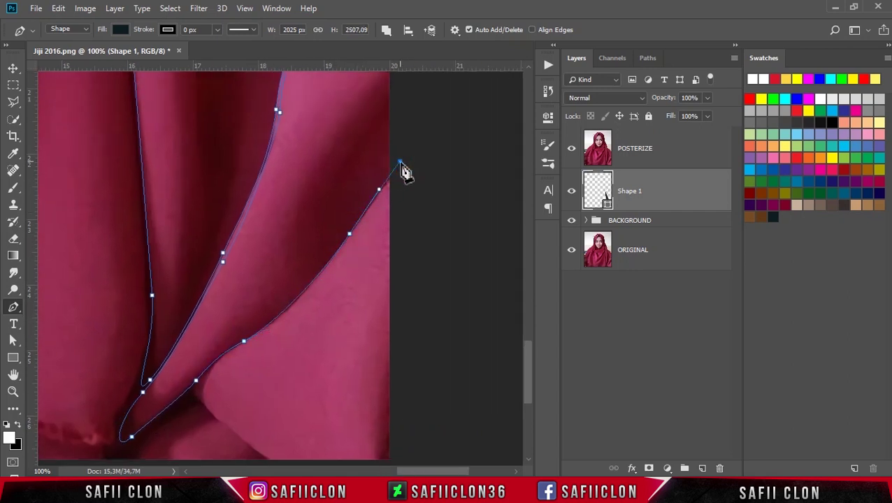
left_click_drag(341, 252, 339, 265)
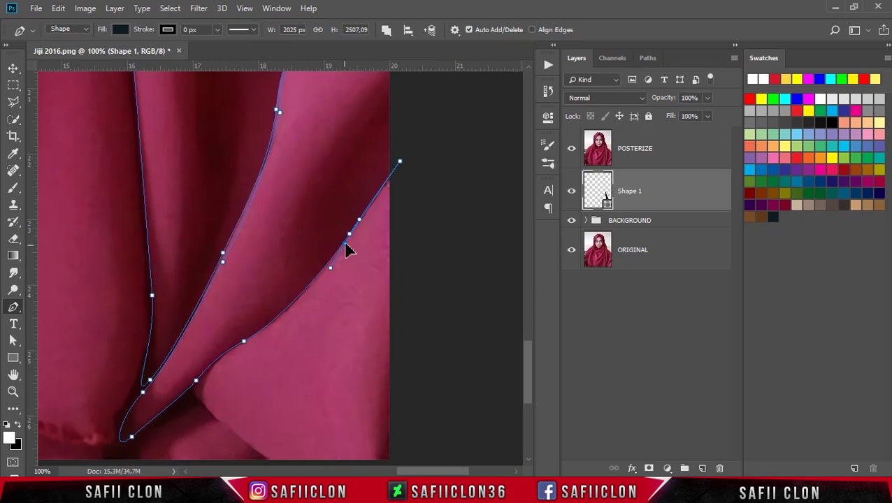
left_click_drag(244, 342, 214, 365)
scroll(183, 431, "down", 3)
left_click_drag(278, 401, 336, 435)
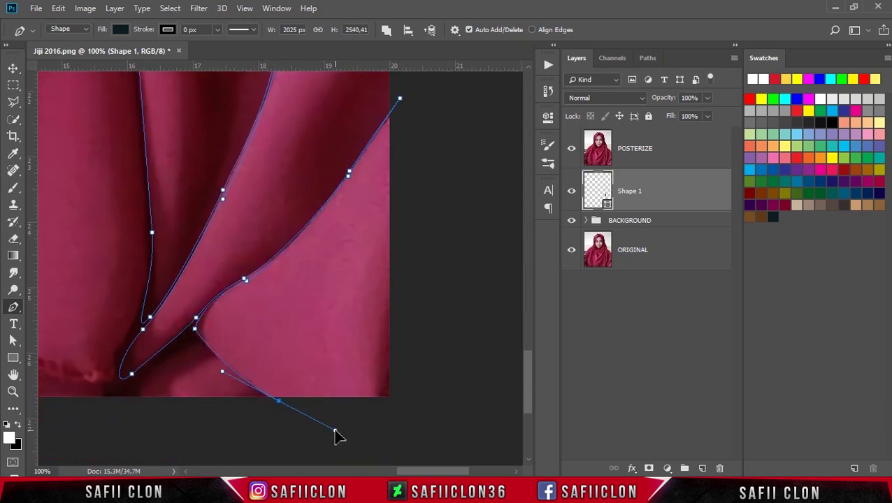
key("ctrl+z")
Add curved anchors along the bottom hem of the hijab
left_click_drag(233, 369, 248, 382)
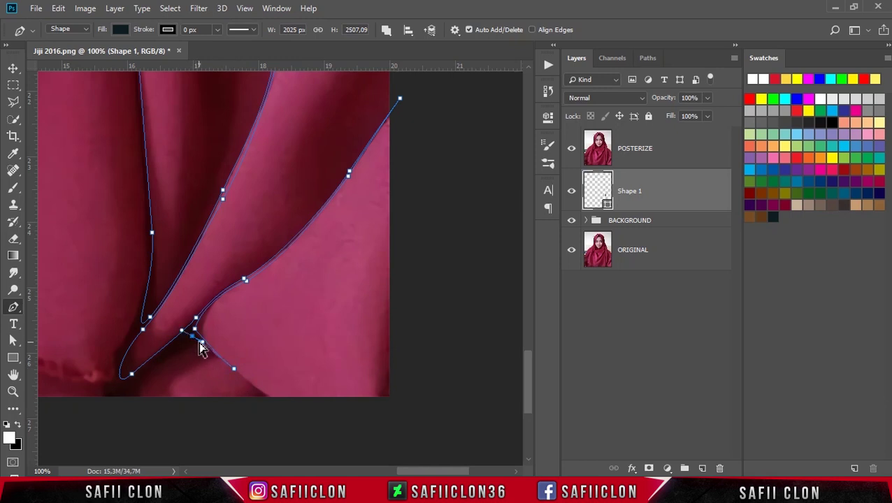
left_click_drag(140, 392, 154, 405)
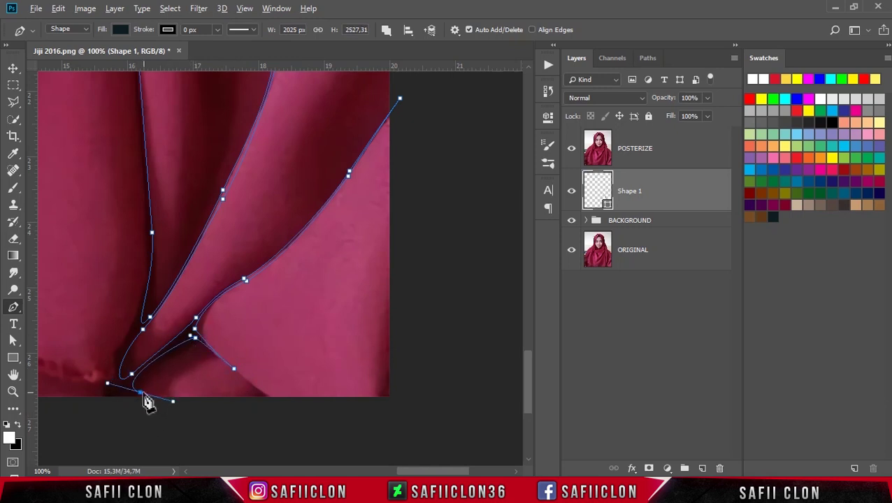
scroll(412, 458, "left", 5)
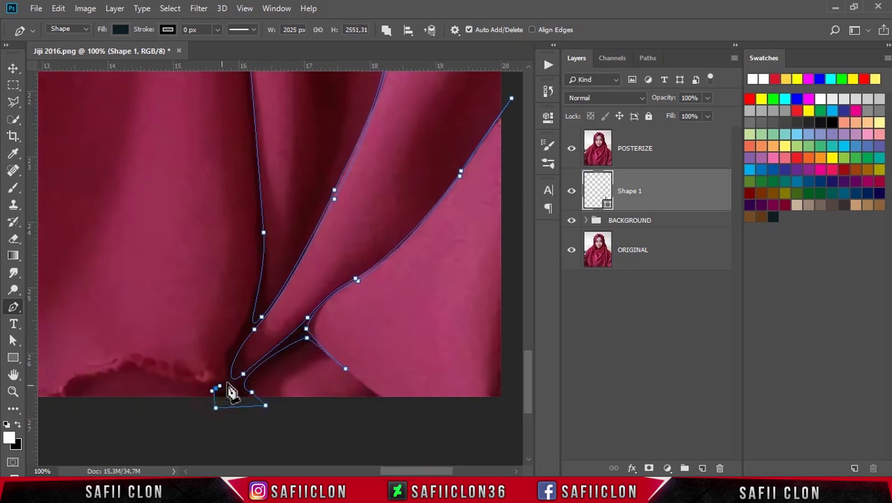
left_click_drag(248, 315, 254, 299)
scroll(257, 329, "up", 5)
mouse_move(251, 260)
left_mouse_down()
mouse_move(253, 234)
mouse_move(256, 340)
left_mouse_up()
scroll(255, 364, "up", 5)
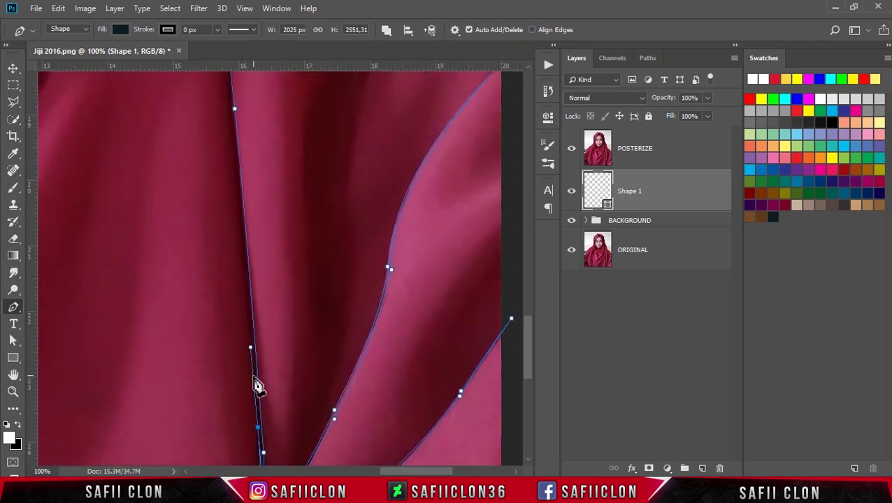
Carry the fold line back up and end it near its top
left_click_drag(238, 247, 233, 188)
scroll(231, 209, "up", 5)
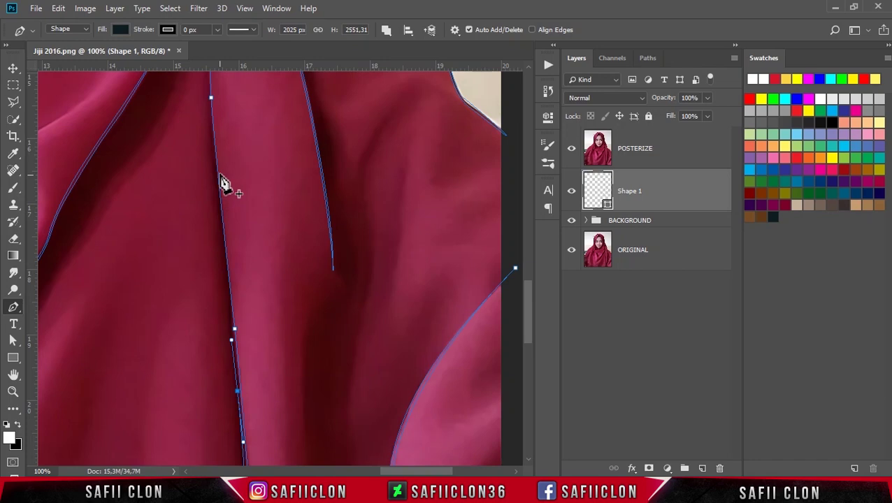
left_click_drag(215, 164, 211, 130)
scroll(213, 210, "up", 5)
left_click(209, 168)
scroll(258, 258, "up", 2)
scroll(261, 266, "up", 1)
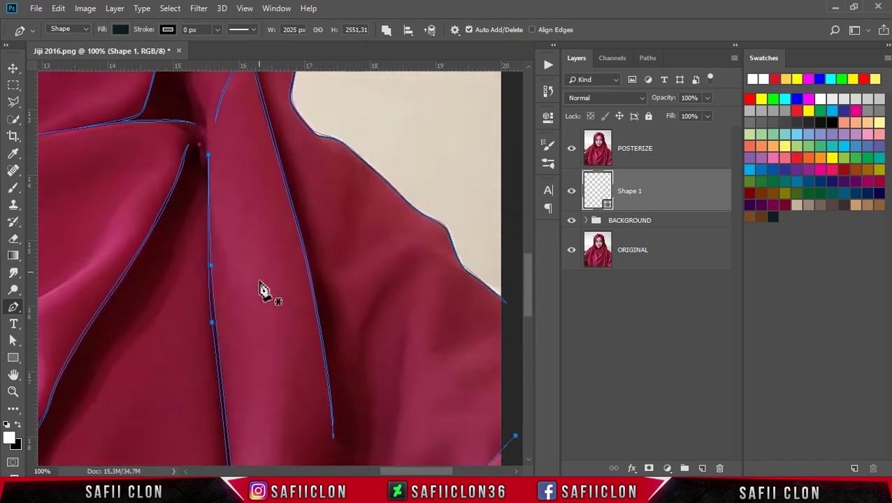
scroll(261, 280, "down", 1, "alt")
scroll(384, 397, "up", 2)
scroll(383, 397, "down", 4, "alt")
scroll(329, 318, "up", 1, "alt")
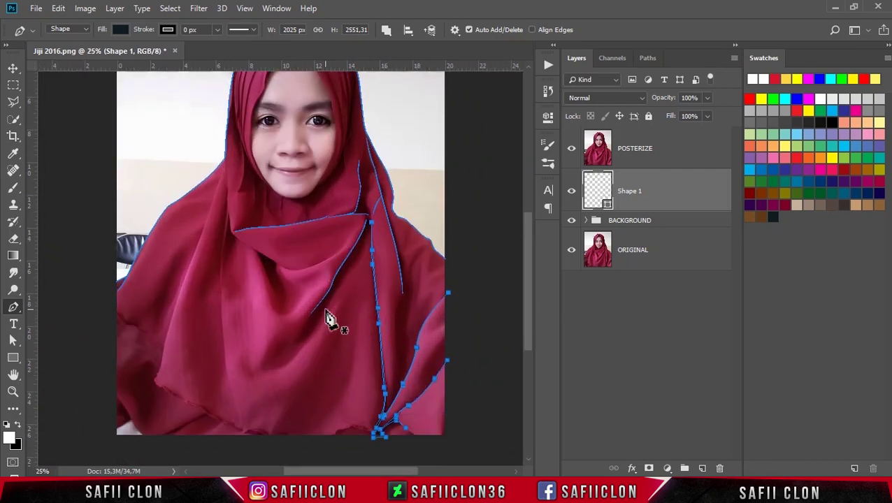
Place a curved corner anchor at the drape's corner, keeping only its lower handle
scroll(329, 318, "up", 1, "alt")
scroll(329, 318, "up", 1, "alt")
scroll(329, 318, "up", 3)
scroll(270, 254, "up", 1, "alt")
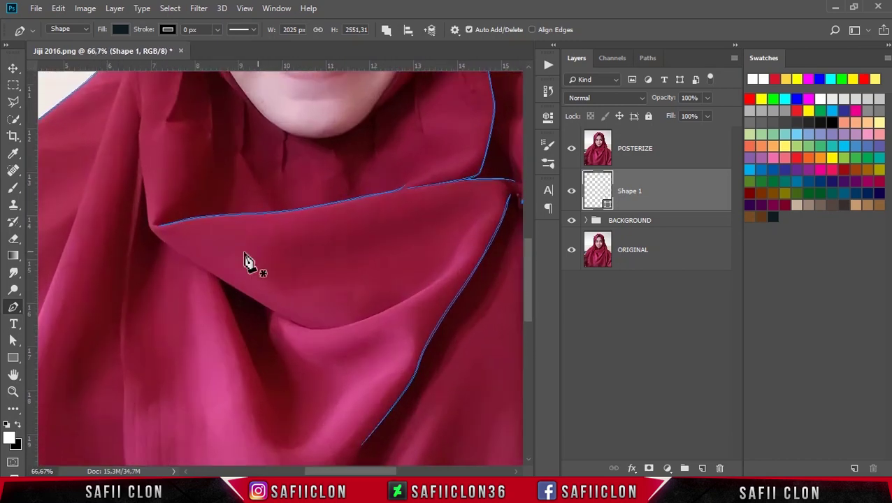
scroll(161, 248, "up", 1)
scroll(160, 248, "up", 1, "alt")
left_click_drag(144, 209, 153, 220)
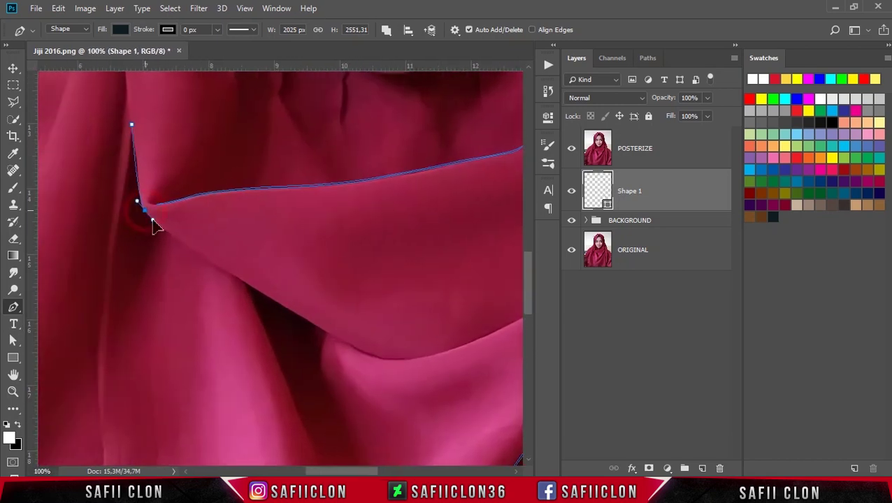
scroll(137, 221, "down", 2)
scroll(228, 284, "up", 1, "alt")
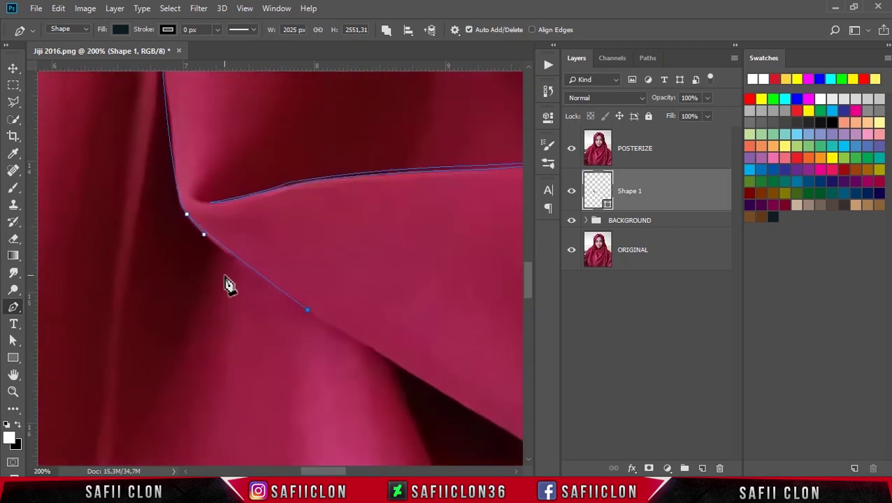
left_click_drag(183, 239, 153, 199)
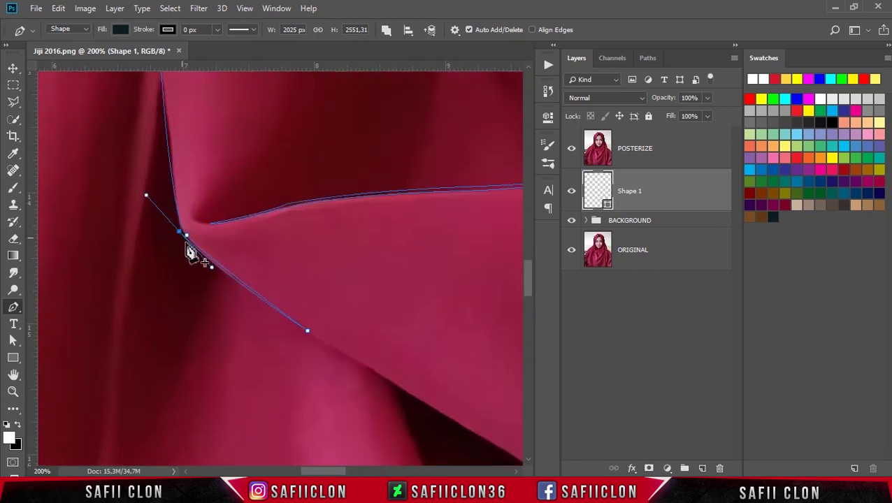
scroll(182, 210, "up", 2)
left_click(176, 298)
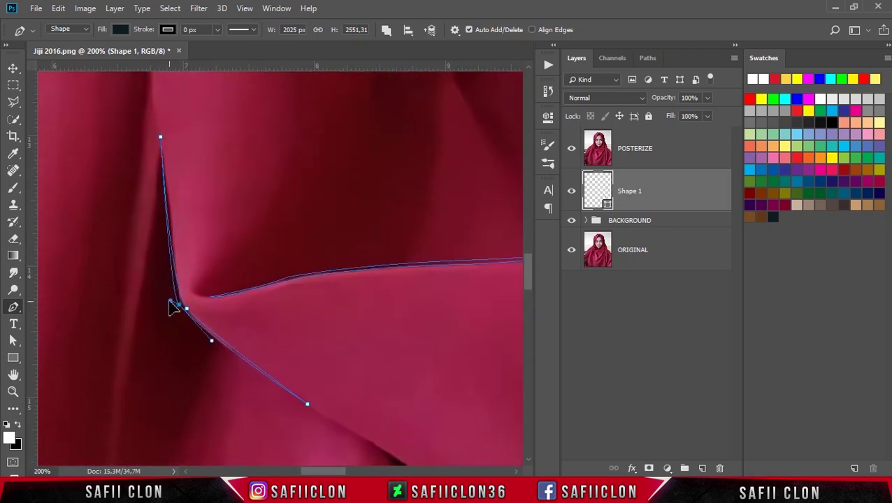
scroll(280, 377, "down", 4)
scroll(280, 350, "down", 1)
scroll(203, 255, "right", 5)
scroll(343, 449, "right", 3)
Trace anchors along the drape's lower edge and refine the curve to hug it
left_click(274, 336)
left_click(304, 349)
left_click(303, 349, "alt")
left_click_drag(122, 255, 118, 244)
scroll(247, 253, "down", 1)
scroll(342, 255, "down", 2)
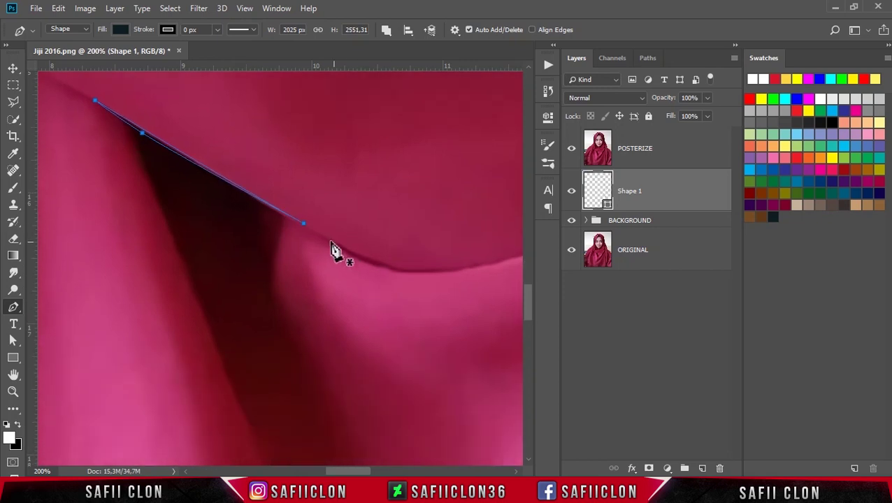
scroll(378, 433, "right", 3)
scroll(378, 472, "up", 1)
left_click_drag(348, 299, 475, 240)
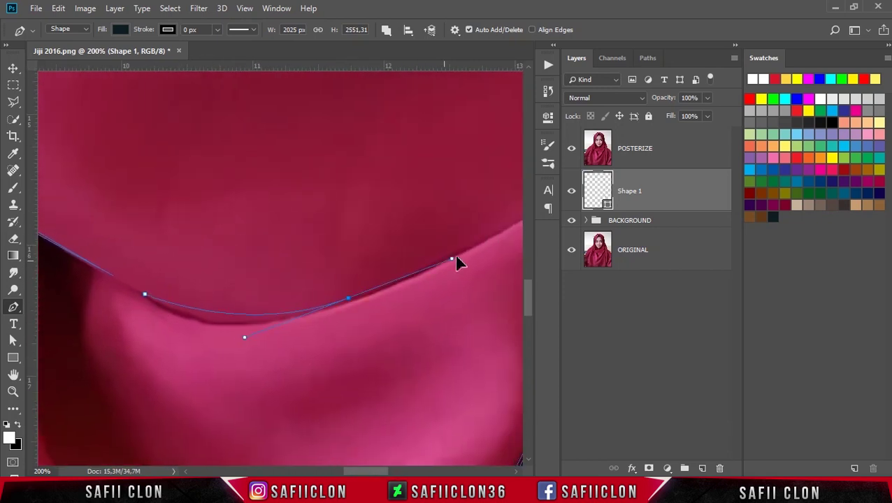
scroll(378, 473, "right", 3)
scroll(392, 315, "up", 1)
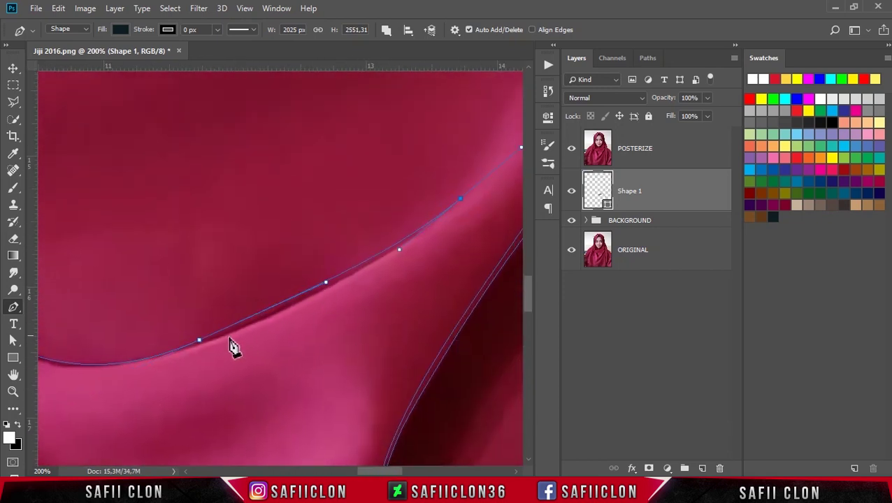
left_click_drag(324, 285, 311, 296)
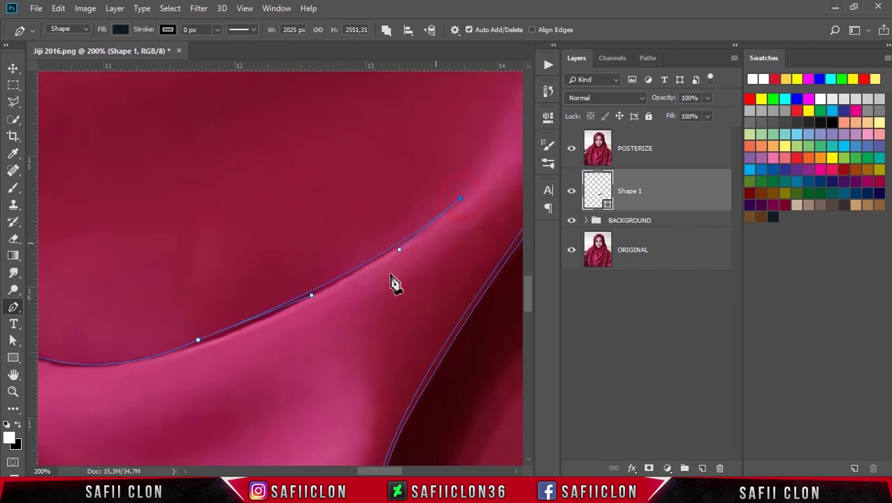
left_click_drag(199, 343, 42, 393)
scroll(360, 473, "left", 4)
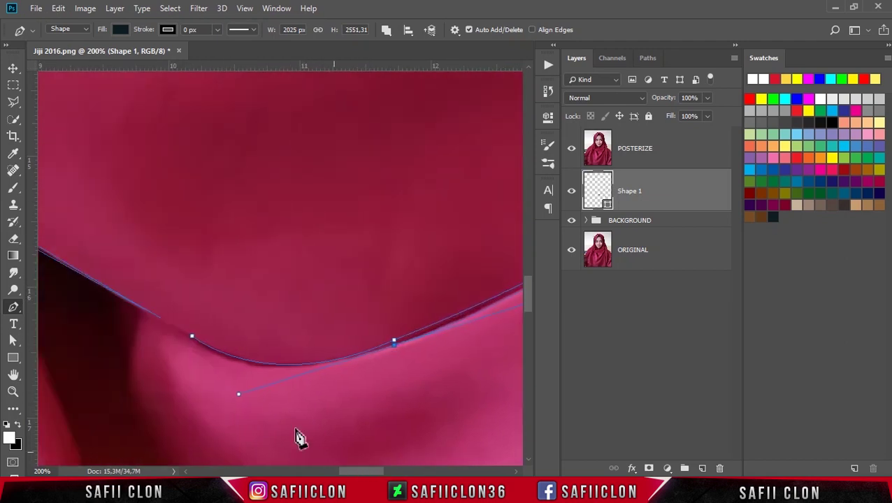
left_click_drag(193, 338, 162, 323)
scroll(375, 380, "down", 3)
Draw a straight crease line running down below the drape, extending it along a fold
key("ctrl+minus")
left_click(133, 200)
left_click(195, 355)
left_click_drag(132, 200, 139, 232)
scroll(217, 290, "left", 5)
scroll(249, 349, "up", 3)
scroll(249, 348, "down", 1)
left_click(245, 162)
scroll(223, 290, "down", 2)
left_click(221, 280)
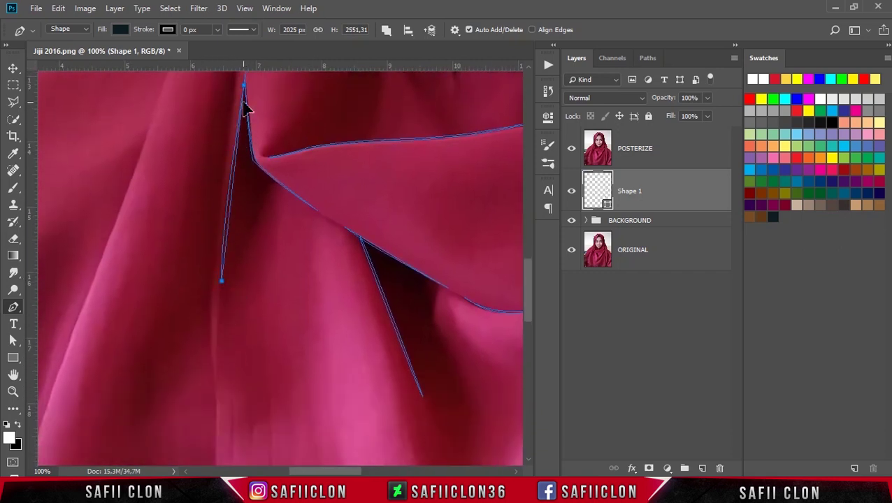
Add anchors along the inner scarf fold, ending on a sharp corner point
scroll(280, 203, "up", 7)
scroll(281, 294, "up", 1)
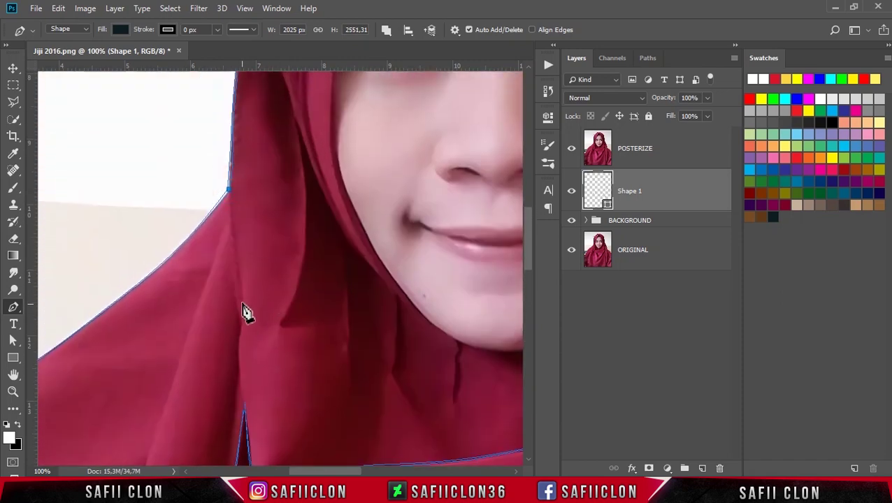
left_click(230, 183)
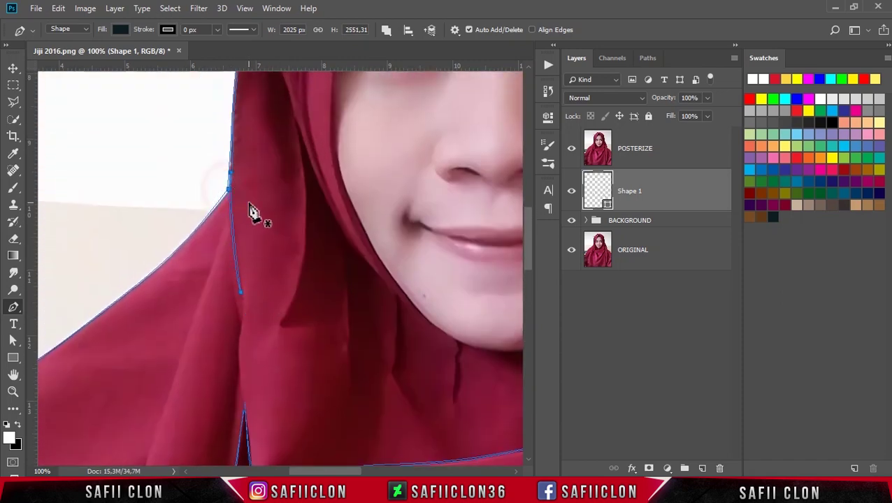
scroll(250, 202, "down", 4)
left_click_drag(239, 203, 231, 225)
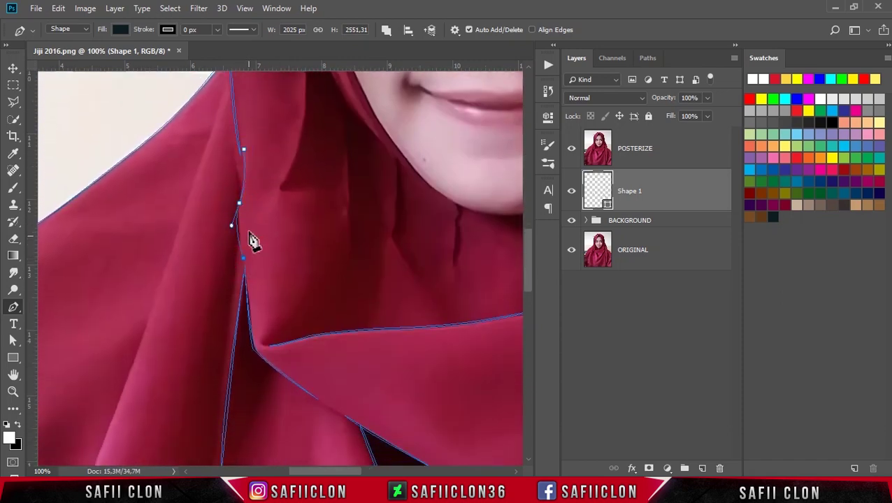
left_click(240, 203, "alt")
Start a new sub-path at the top of the long vertical fold down the hijab
scroll(252, 209, "down", 2)
scroll(241, 140, "down", 1)
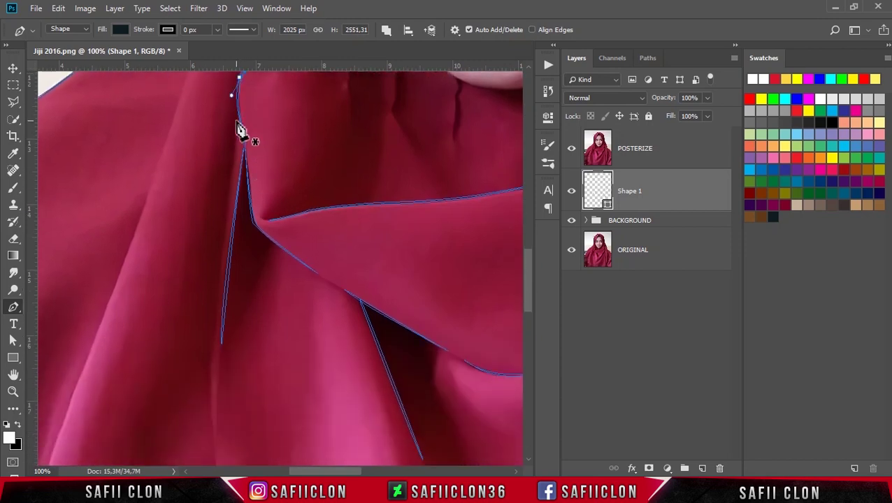
scroll(220, 241, "down", 2)
key("ctrl+minus")
key("ctrl+minus")
scroll(239, 258, "down", 1)
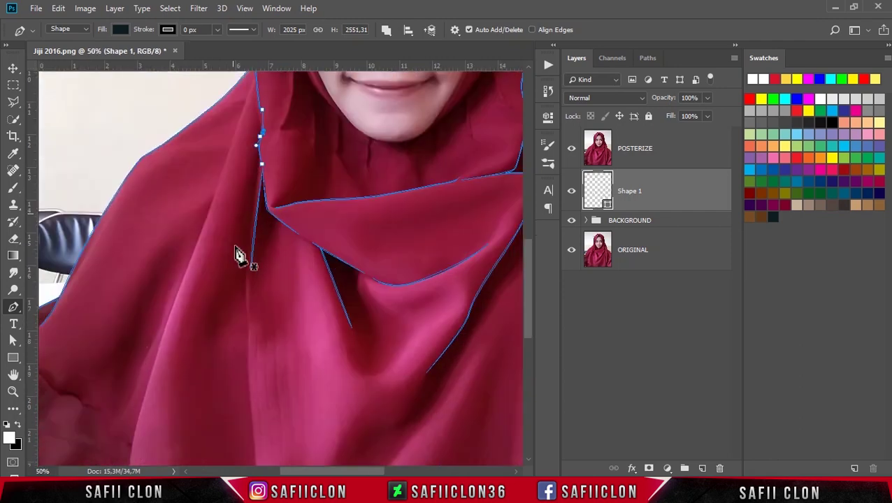
scroll(328, 301, "down", 3)
scroll(280, 250, "down", 2)
left_click(248, 190)
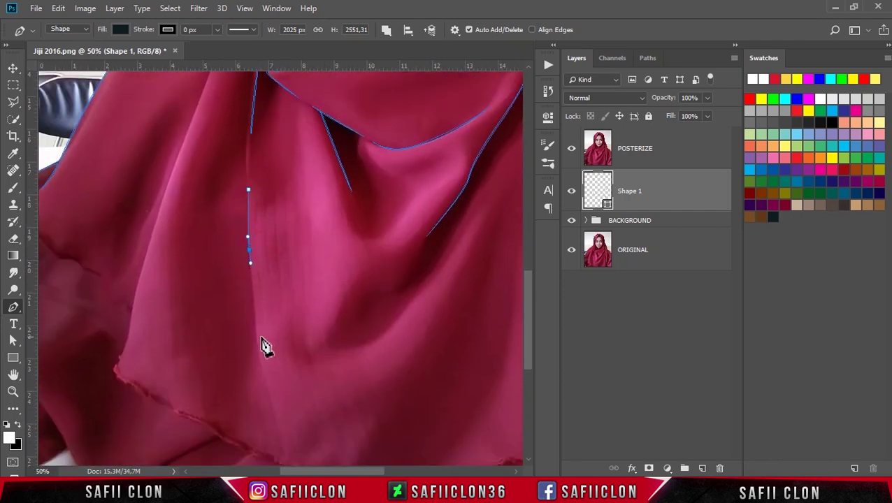
key("ctrl+plus")
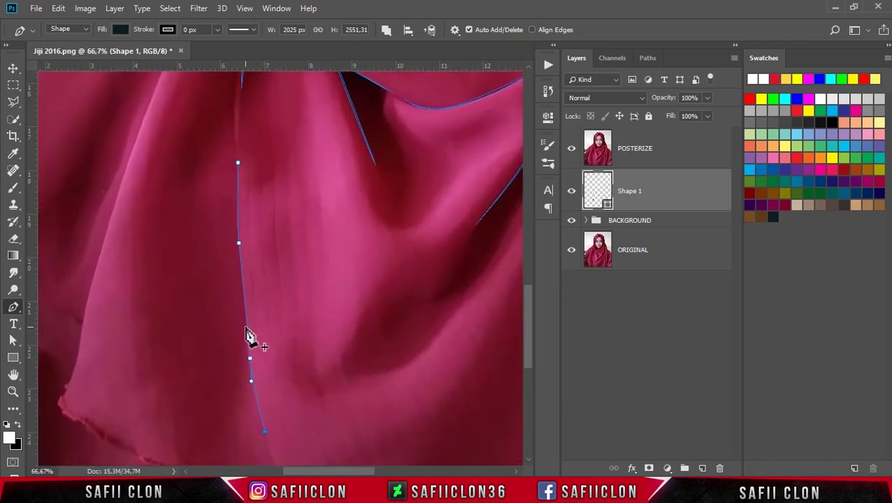
key("ctrl+plus")
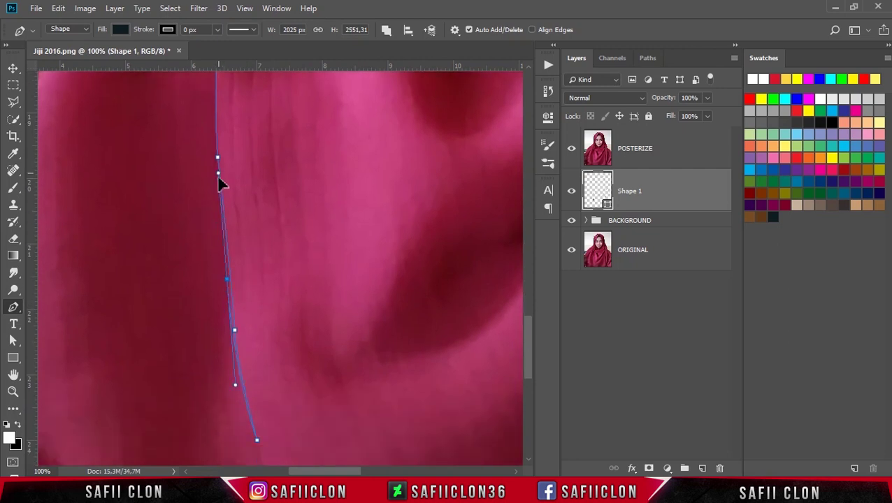
scroll(224, 279, "up", 3)
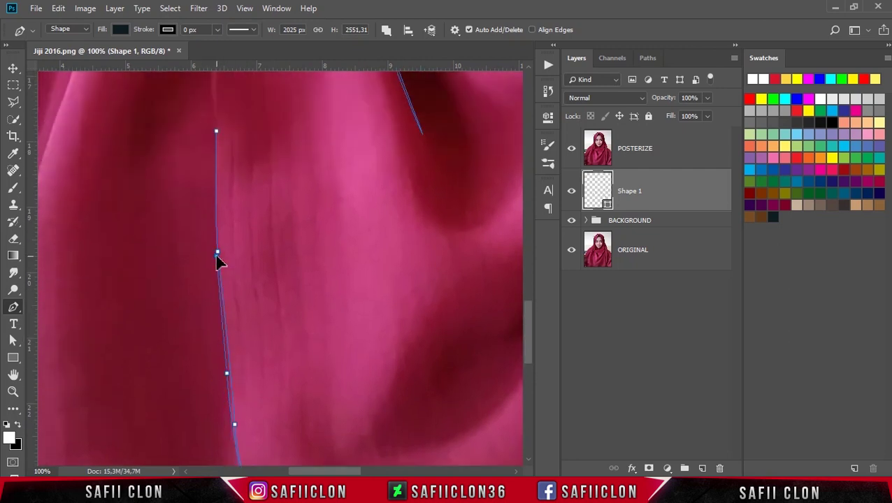
key("ctrl+minus")
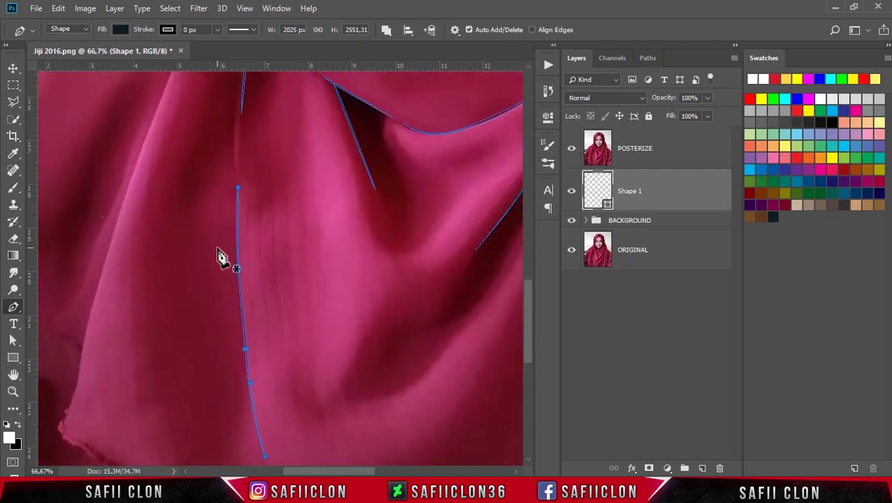
scroll(234, 210, "up", 5)
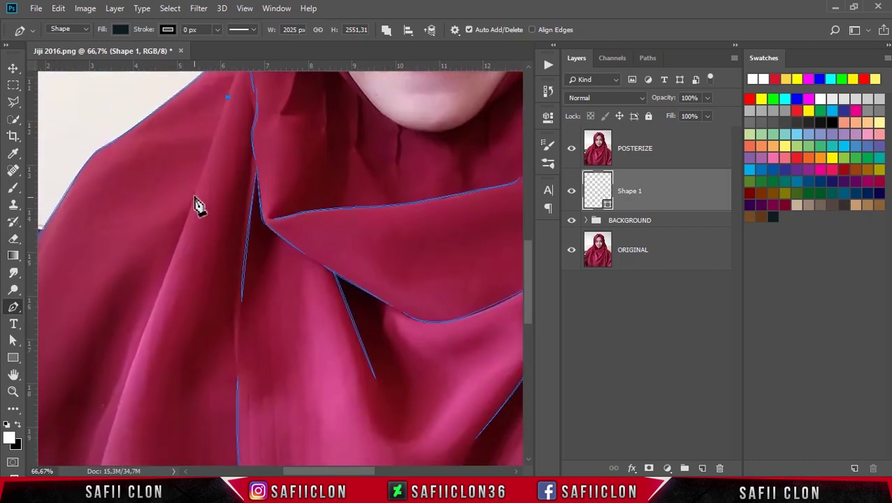
Place anchors continuing the outline down the hijab's left edge
scroll(199, 224, "up", 3)
scroll(271, 82, "up", 1)
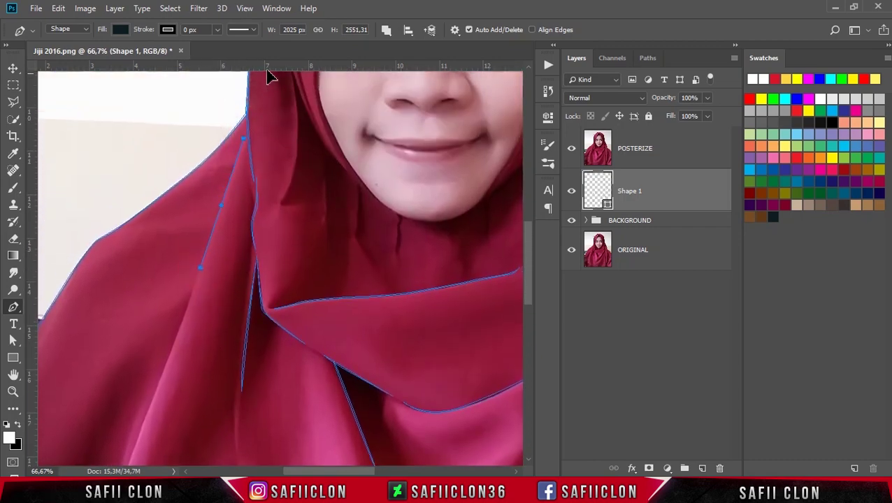
scroll(210, 210, "down", 5)
scroll(175, 196, "down", 2)
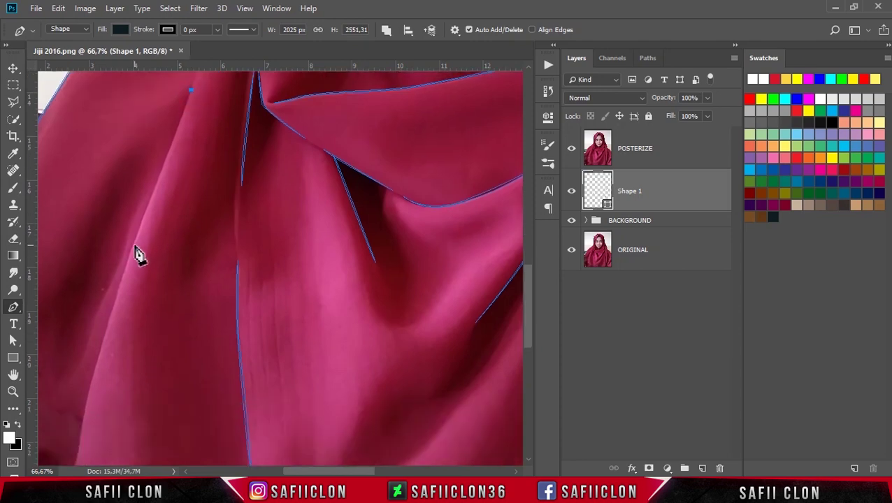
left_click(135, 255)
scroll(132, 269, "down", 2)
scroll(132, 269, "down", 1)
left_click(93, 282)
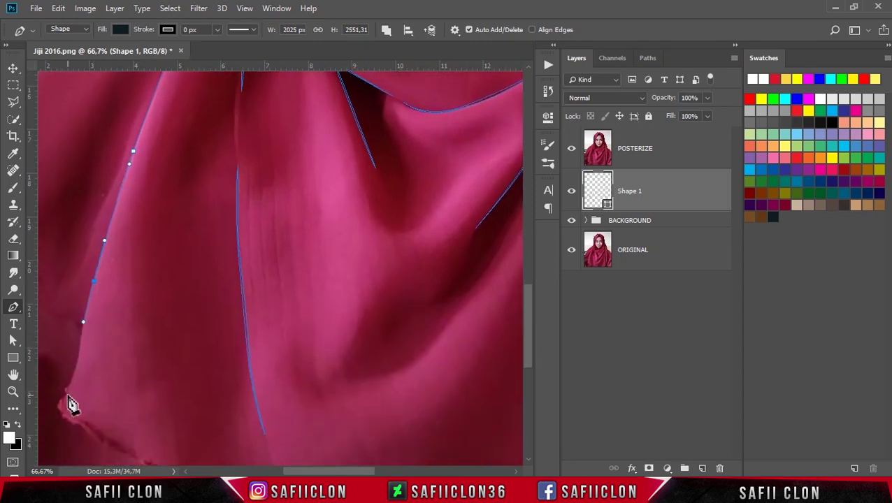
scroll(259, 359, "down", 2)
scroll(258, 359, "left", 3)
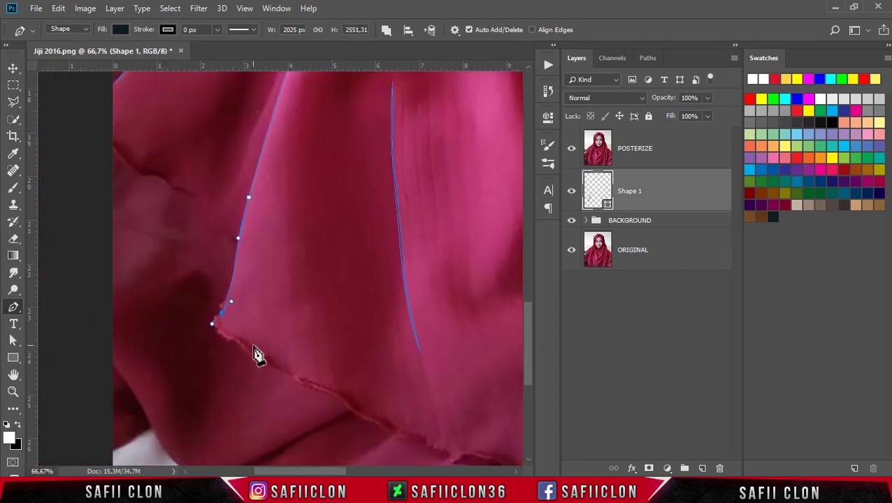
Zoom into the lower corner and trace anchors rightward along the ragged hem
key("ctrl+plus")
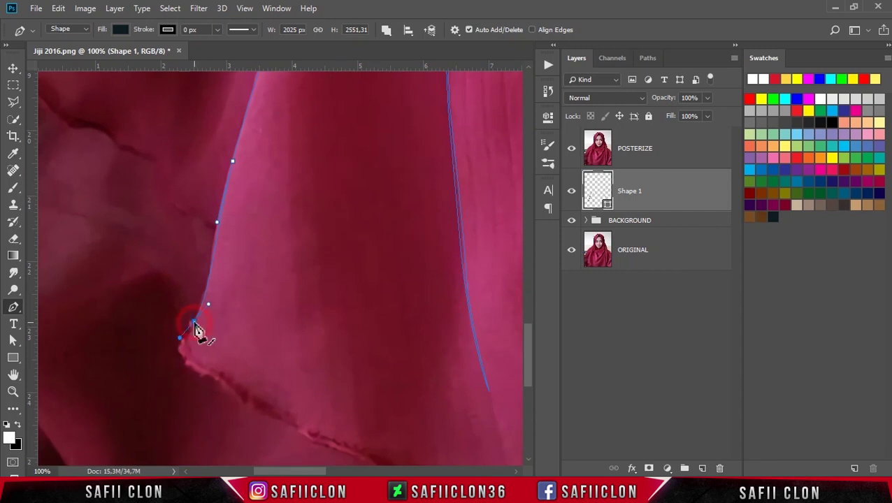
left_click(199, 373)
left_click(232, 396)
scroll(259, 391, "down", 2)
left_click_drag(272, 346, 291, 357)
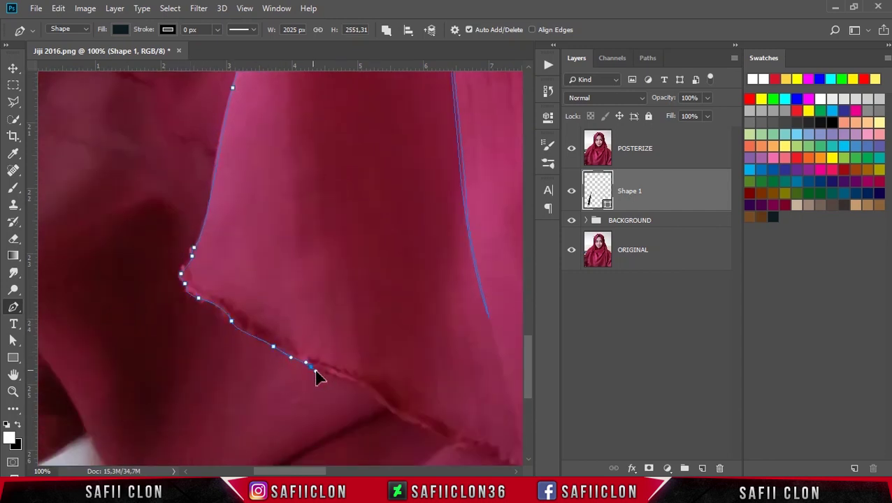
scroll(383, 415, "down", 3)
left_click_drag(402, 326, 411, 334)
left_click(427, 333)
scroll(420, 367, "right", 7)
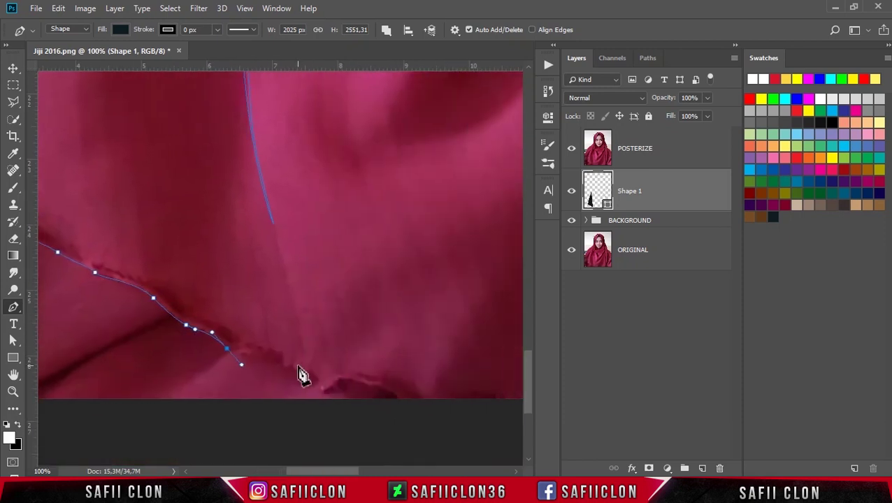
scroll(302, 372, "down", 1)
left_click(228, 309)
scroll(289, 308, "up", 1)
scroll(288, 309, "up", 1)
scroll(309, 352, "left", 2)
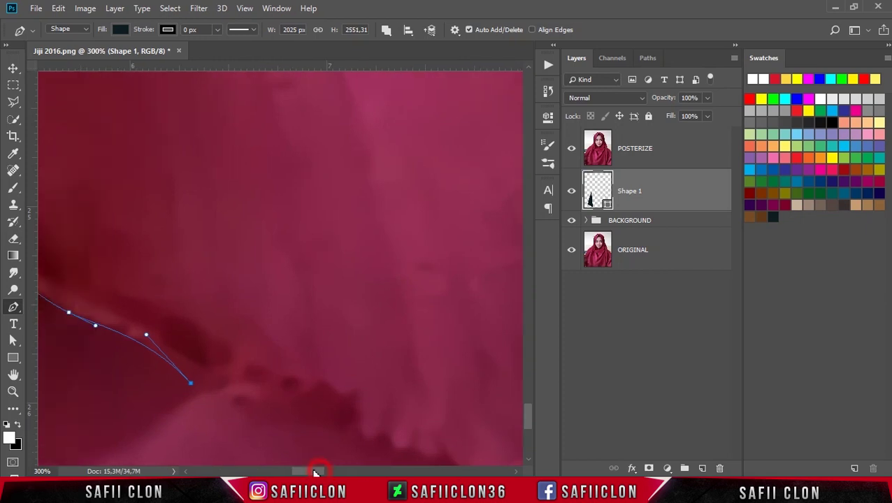
Trace anchors following the hem's wavy ripples toward its right end
scroll(210, 342, "left", 2)
left_click(190, 334)
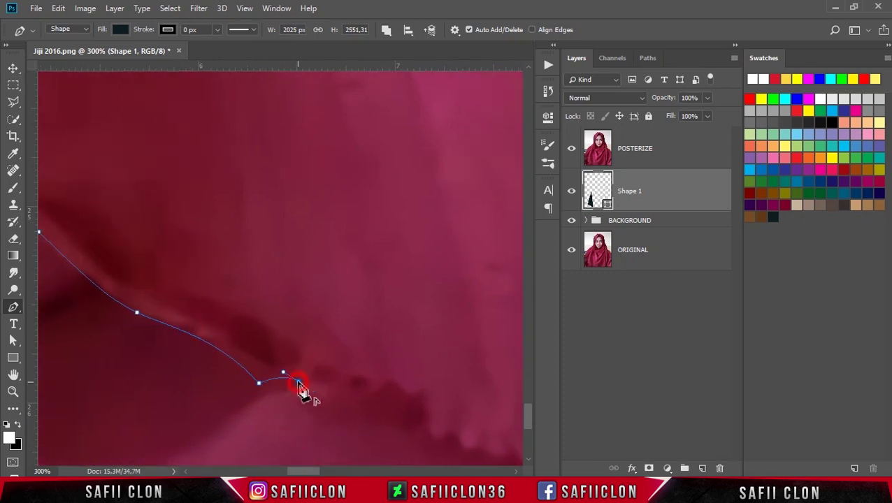
left_click_drag(319, 395, 333, 393)
left_click(410, 402)
left_click(422, 404)
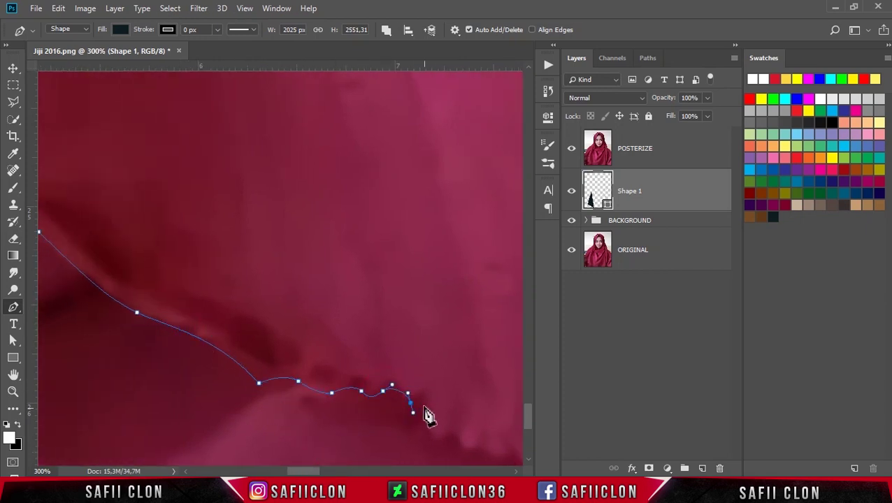
left_click(426, 425)
scroll(434, 420, "down", 3)
left_click(433, 369)
left_click(441, 365)
left_click(481, 378)
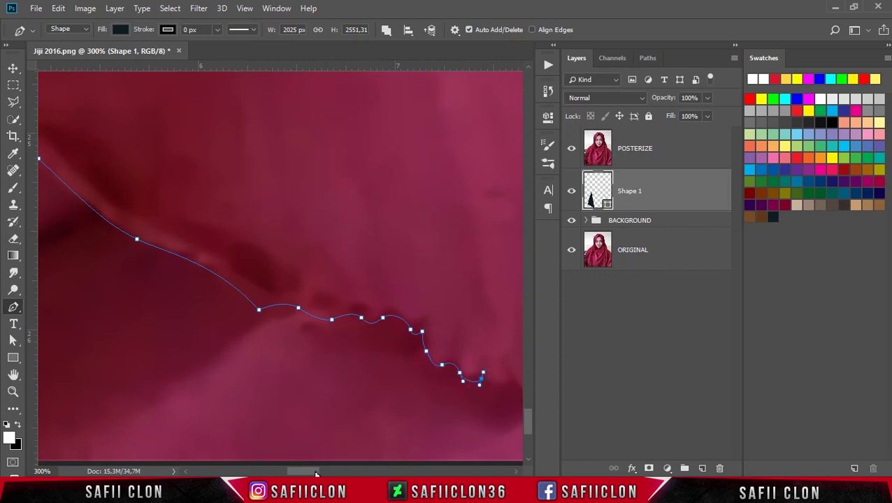
scroll(318, 400, "right", 5)
left_click_drag(341, 402, 341, 411)
scroll(349, 406, "down", 3)
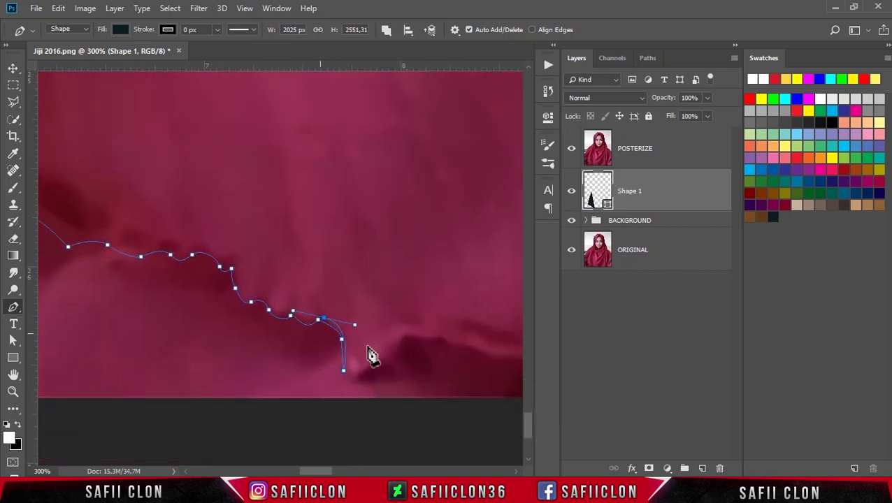
Curve the path to a point at the hem tip and back, breaking the handle
key("ctrl+plus")
key("ctrl+plus")
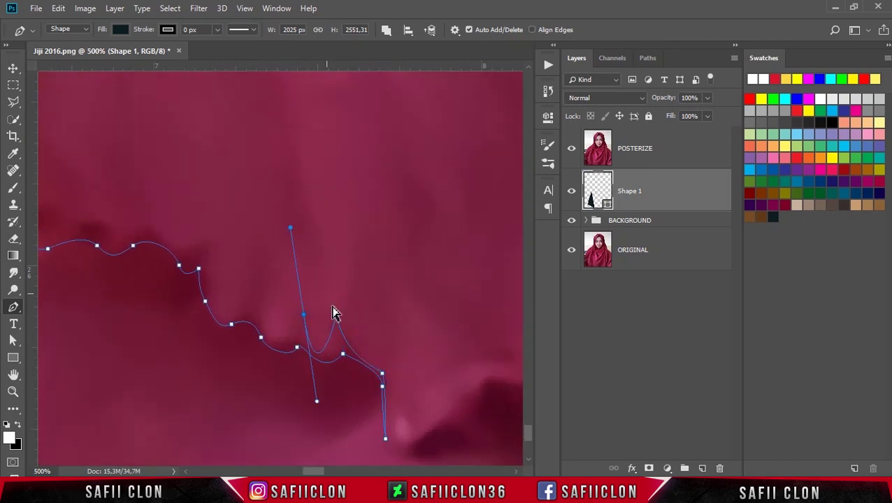
left_click_drag(330, 353, 334, 365)
left_click_drag(306, 314, 312, 283)
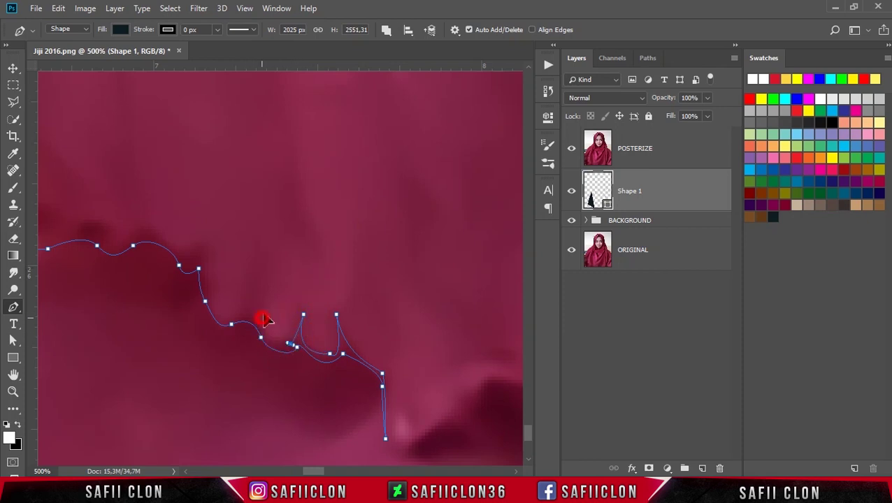
left_click_drag(257, 288, 222, 323)
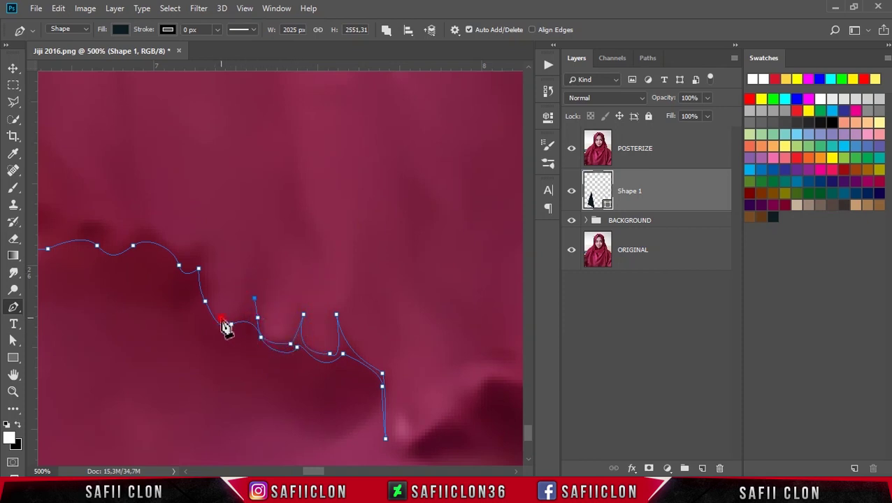
left_click_drag(208, 249, 227, 206)
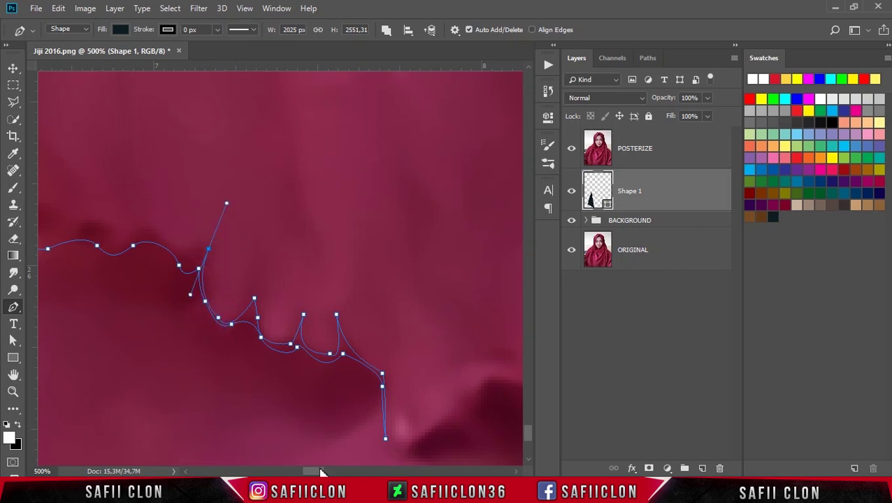
left_click_drag(320, 473, 311, 472)
left_click(399, 259, "alt")
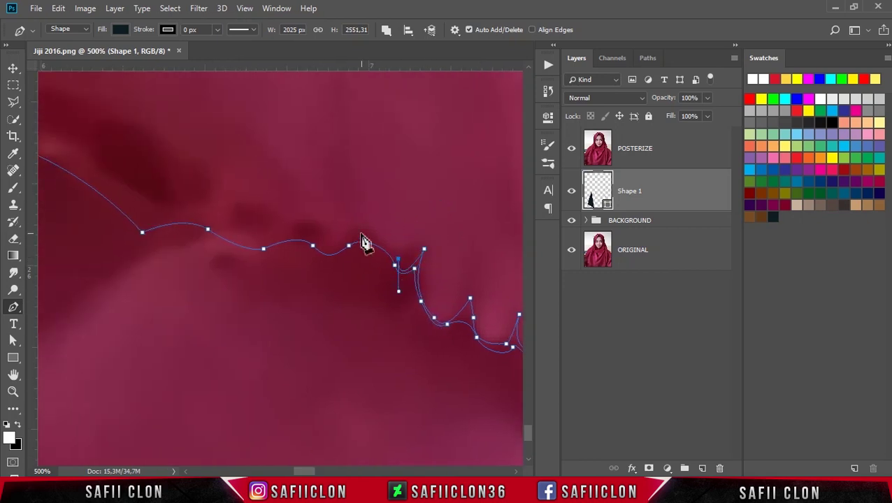
Continue the returning curve back along the hem, breaking and smoothing handles
mouse_move(348, 244)
left_mouse_down()
mouse_move(314, 267)
mouse_move(297, 218)
left_mouse_up()
left_click(265, 246)
left_click_drag(311, 471, 302, 471)
left_click(479, 248, "alt")
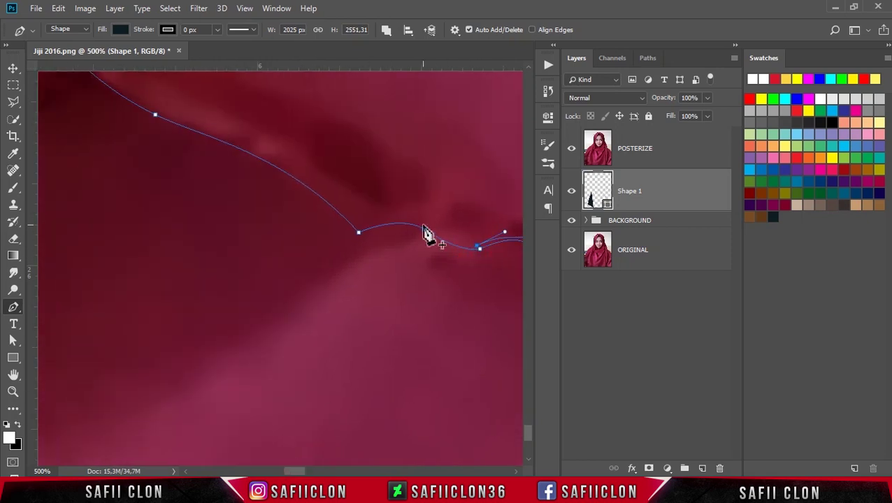
left_click_drag(359, 232, 322, 241)
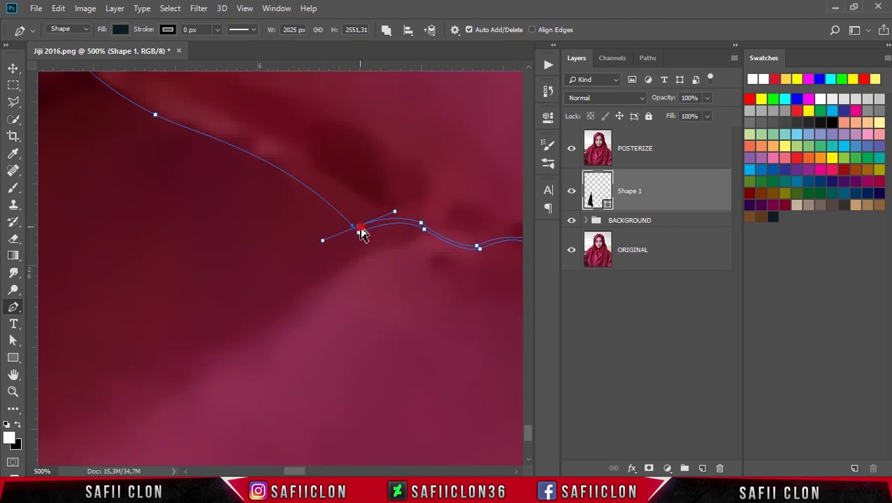
scroll(365, 238, "up", 5)
left_click_drag(249, 284, 187, 253)
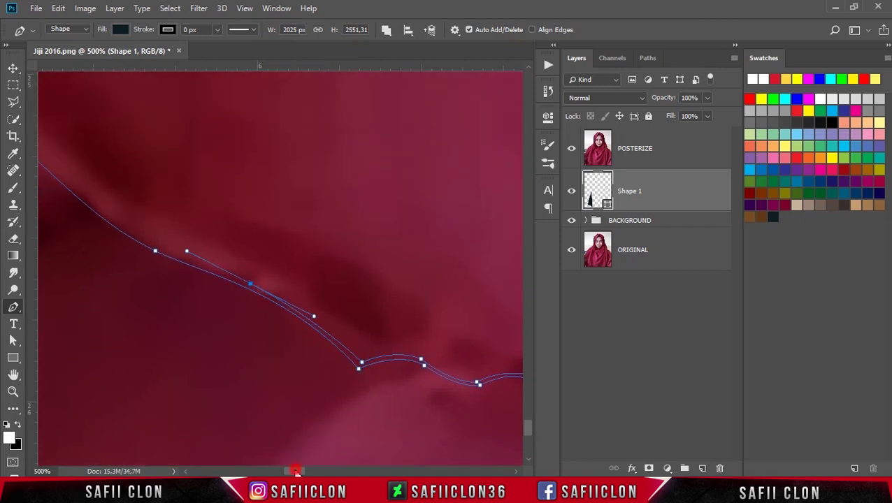
Add curved anchors along the hijab edge and reshape them to hug the fabric
left_click_drag(296, 471, 286, 471)
scroll(420, 338, "up", 3)
scroll(350, 319, "up", 2)
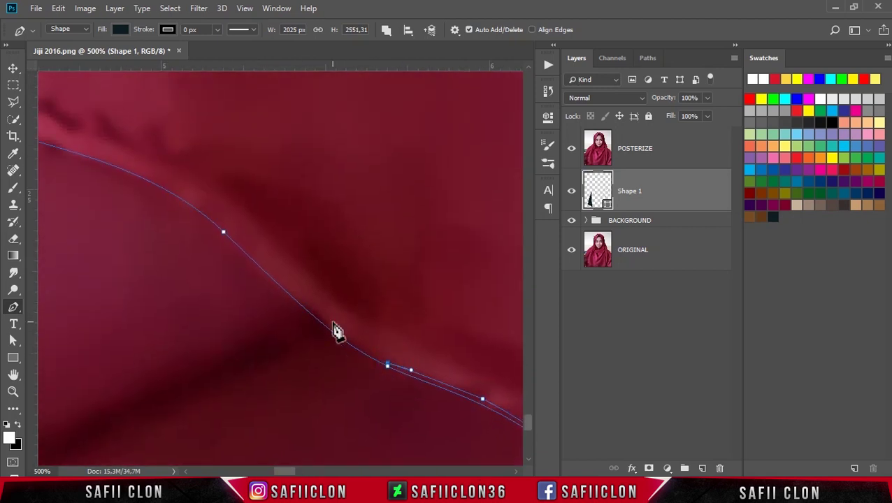
scroll(336, 323, "up", 1)
left_click_drag(211, 237, 83, 112)
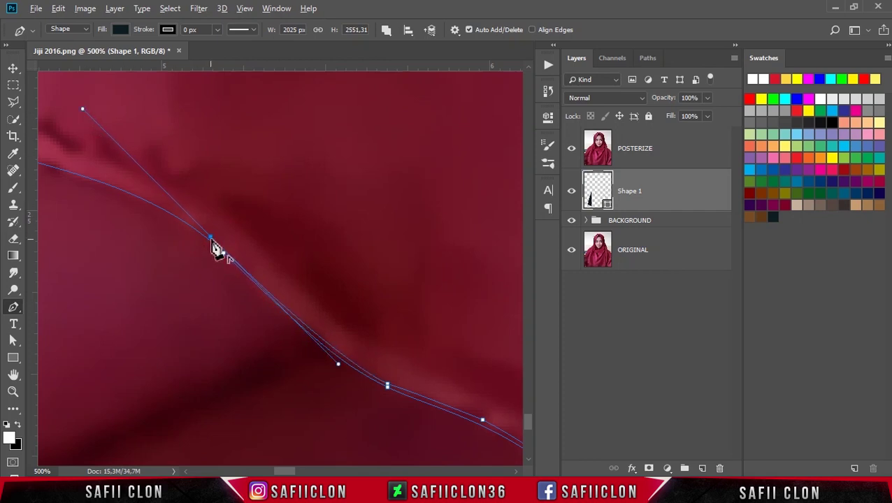
left_click_drag(301, 471, 290, 471)
scroll(334, 333, "up", 4)
scroll(293, 293, "up", 1)
left_click_drag(257, 258, 76, 201)
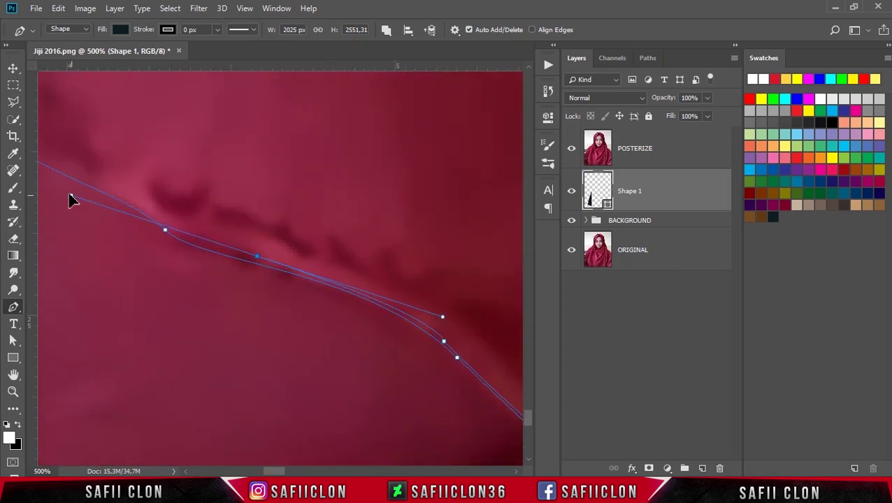
left_click_drag(272, 268, 140, 203)
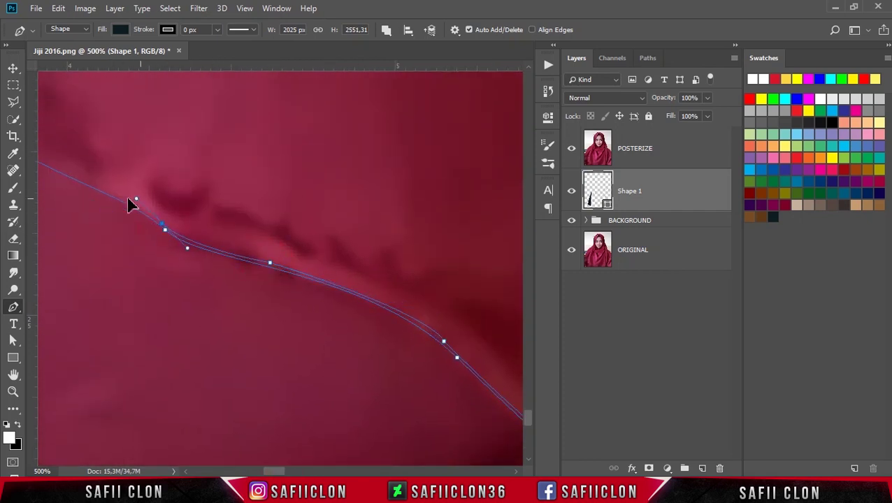
Place smooth anchors following the folded edge and refine the curves to match
left_click_drag(273, 471, 259, 471)
scroll(432, 325, "up", 5)
scroll(432, 325, "up", 1)
left_click_drag(334, 255, 310, 223)
scroll(336, 280, "up", 1)
scroll(352, 303, "up", 3)
left_click_drag(134, 218, 99, 173)
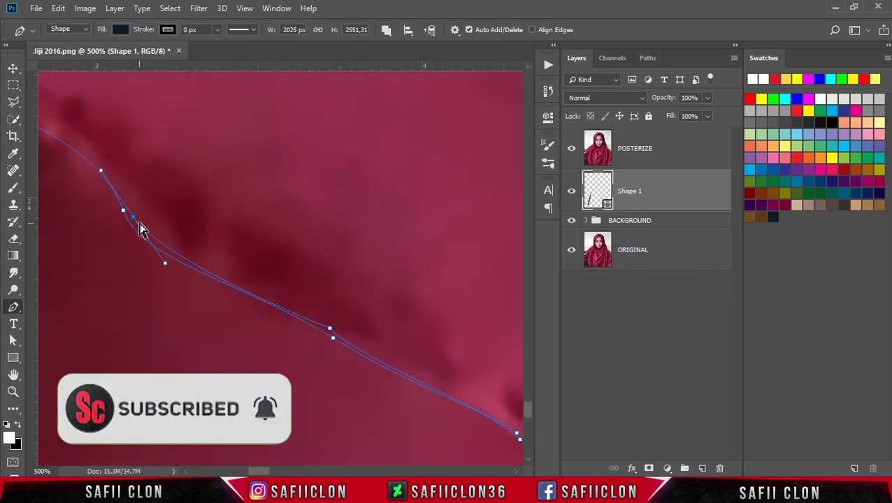
left_click_drag(132, 218, 145, 233)
left_click_drag(179, 279, 238, 294)
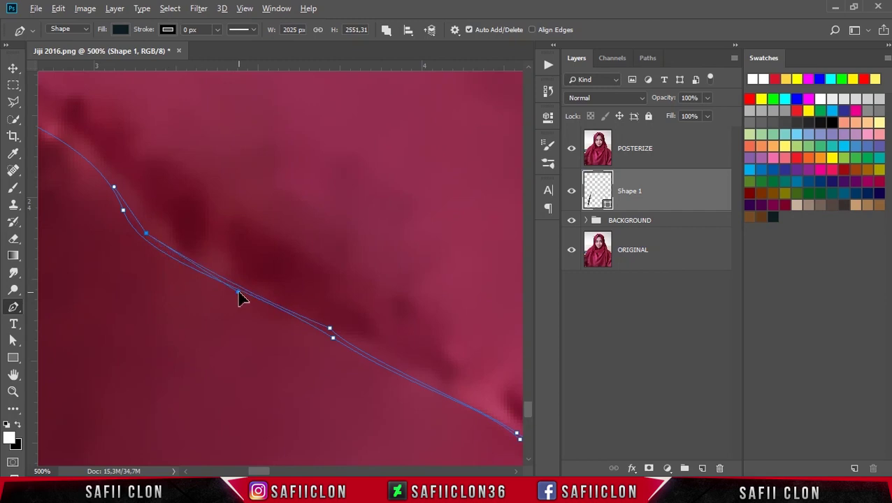
Place a final anchor on the hijab edge forming the pointed fold tip
scroll(321, 408, "up", 3)
scroll(321, 408, "left", 4)
scroll(293, 364, "right", 1)
left_click(218, 309)
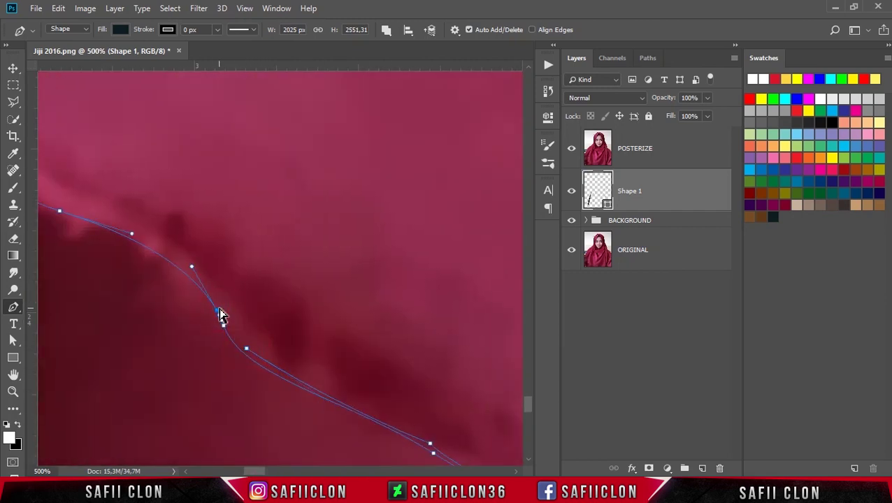
scroll(280, 364, "up", 3)
scroll(287, 328, "left", 4)
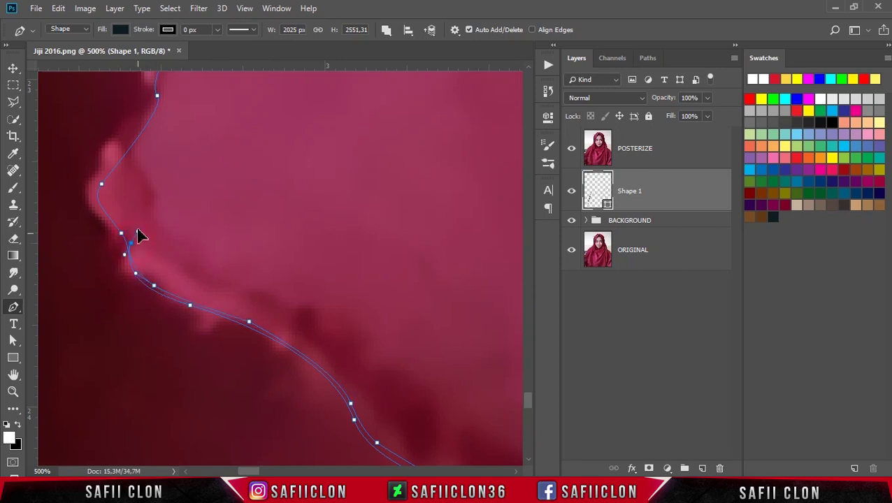
scroll(137, 235, "up", 3)
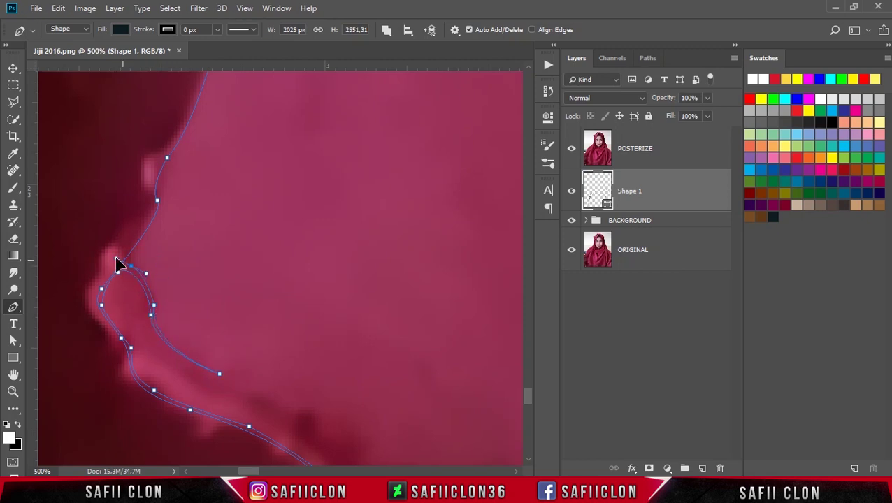
scroll(117, 265, "up", 3)
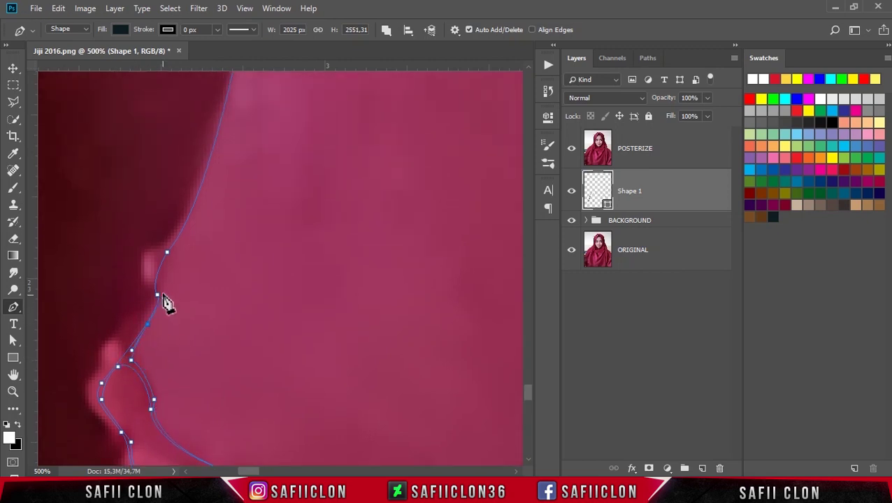
Place Pen anchors, including one smooth point, up the lower part of the hijab's straight fold edge
left_click(199, 216)
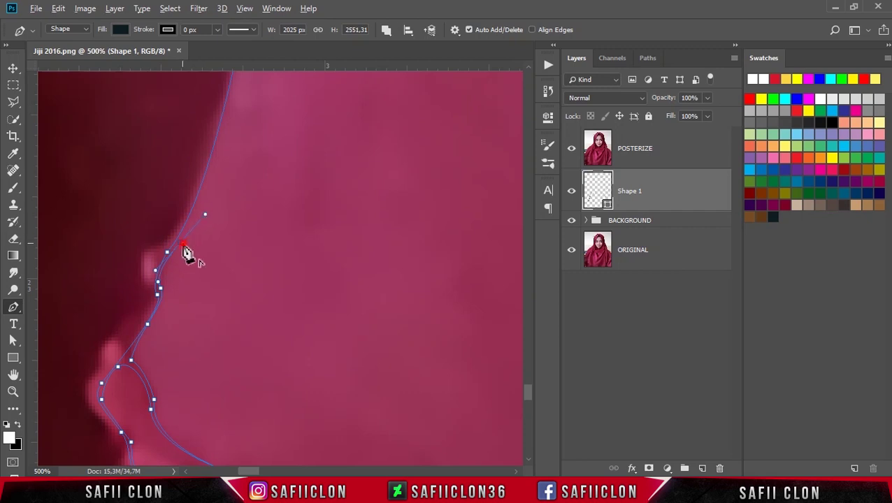
scroll(187, 255, "up", 5)
scroll(272, 105, "up", 1)
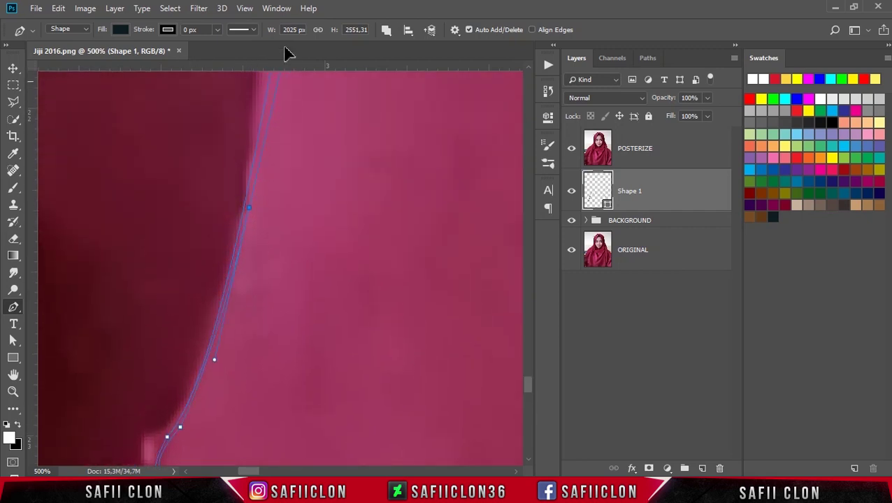
scroll(308, 200, "up", 5)
scroll(280, 336, "up", 2)
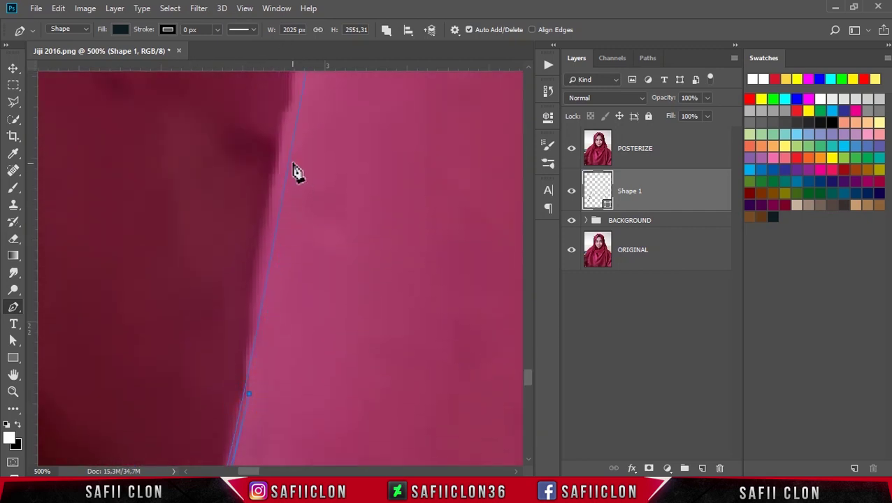
left_click_drag(284, 193, 293, 153)
scroll(330, 282, "up", 2)
scroll(343, 160, "up", 4)
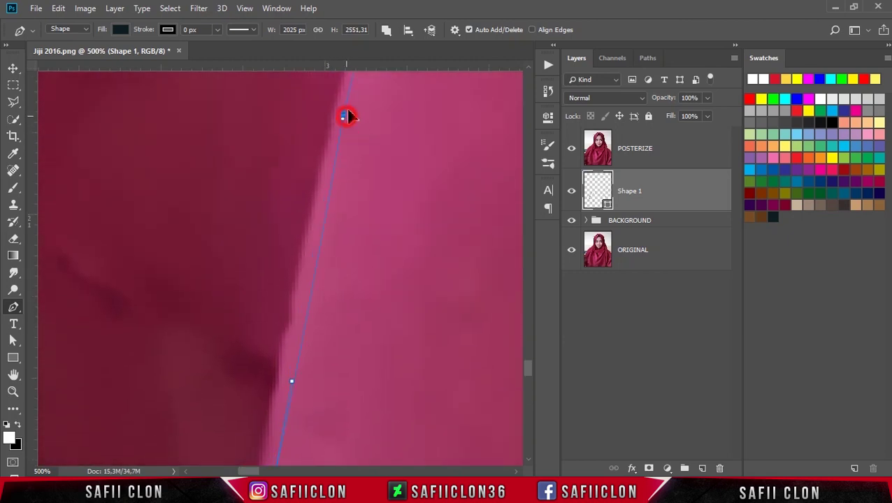
scroll(356, 105, "up", 2)
left_click(350, 177)
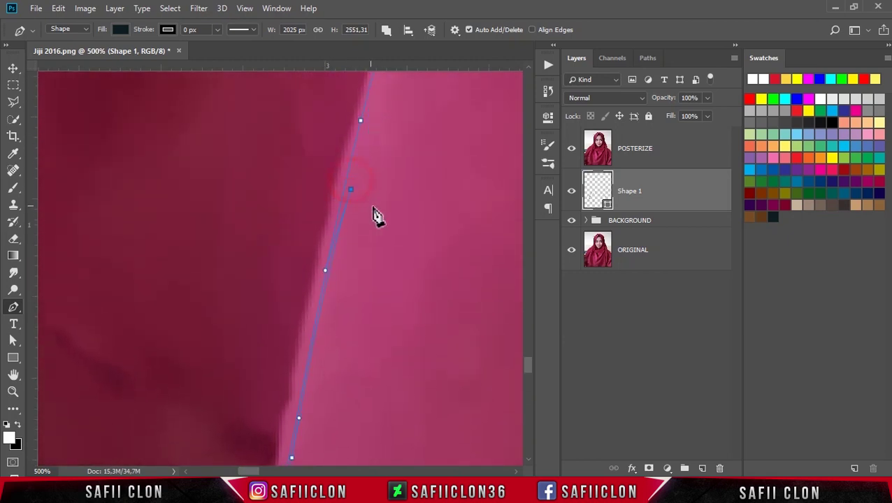
scroll(381, 196, "up", 5)
left_click(399, 140)
left_click(419, 91)
Add more anchors and one curved segment to finish the long, pointed diagonal fold spike
scroll(219, 349, "right", 6)
scroll(219, 349, "up", 4)
scroll(189, 412, "up", 4)
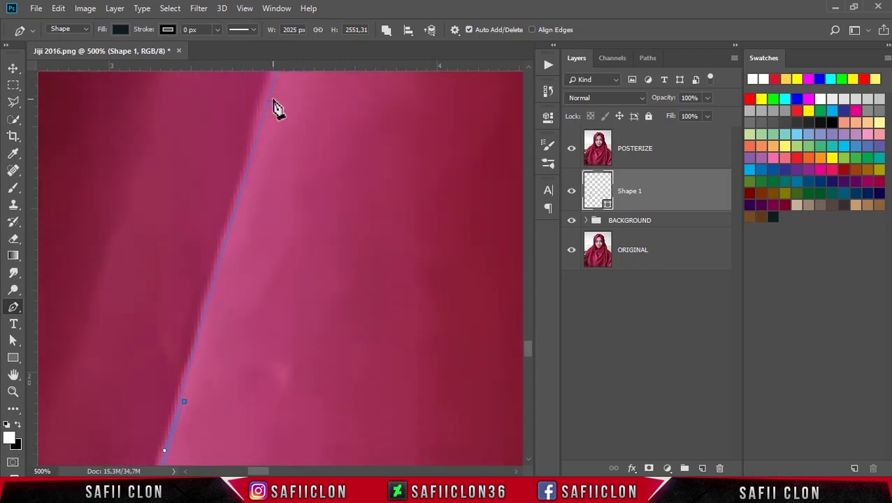
scroll(312, 136, "up", 4)
scroll(338, 277, "up", 1)
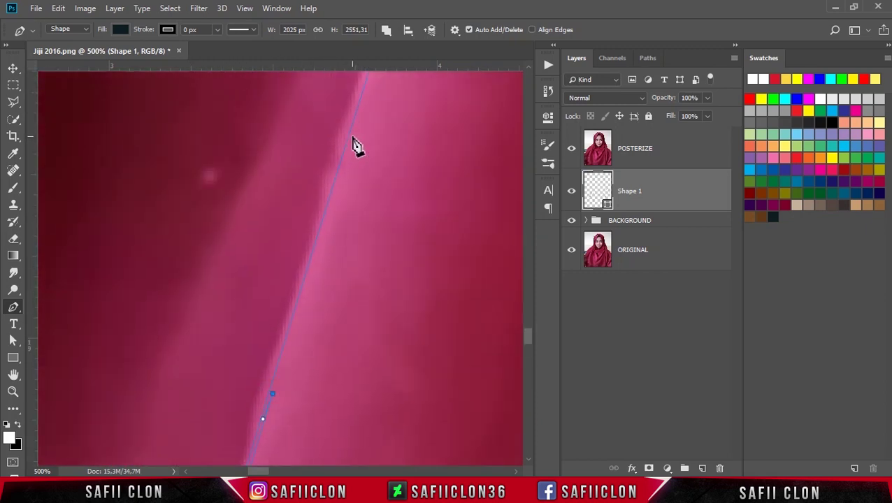
scroll(293, 388, "right", 2)
scroll(286, 342, "up", 4)
scroll(321, 140, "up", 1)
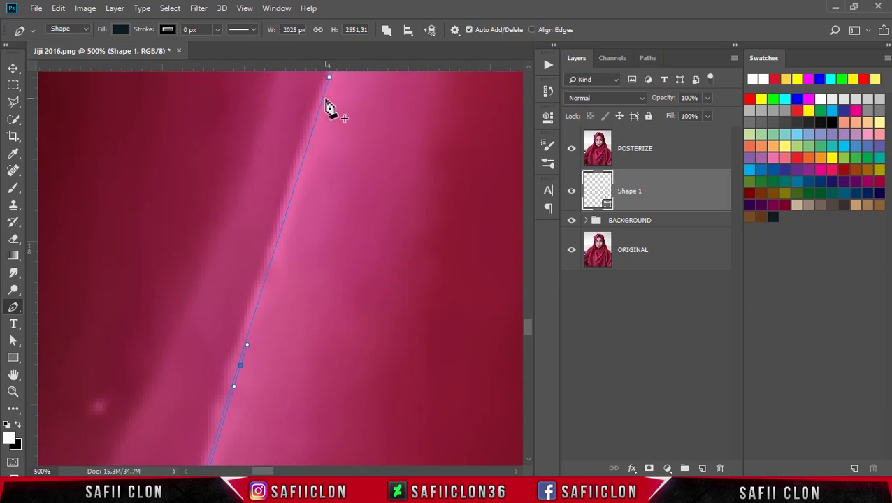
scroll(357, 174, "left", 2)
scroll(356, 175, "down", 2)
scroll(336, 349, "up", 3)
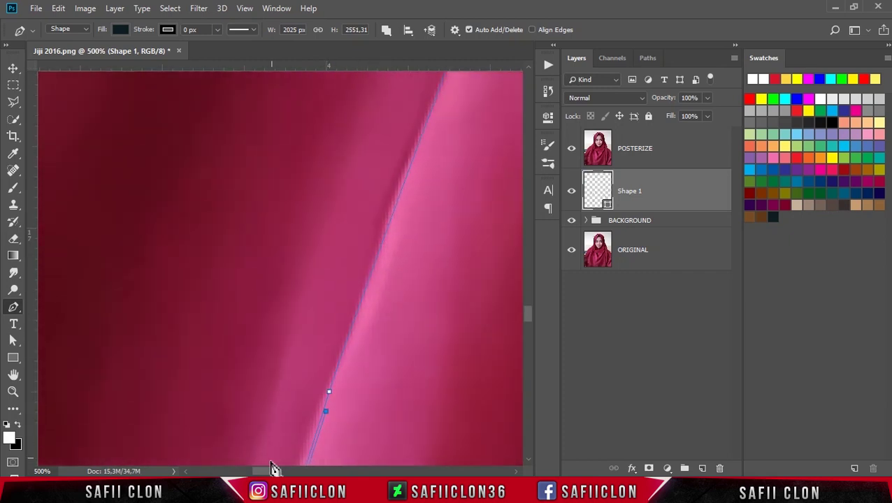
scroll(283, 343, "right", 3)
scroll(308, 168, "up", 2)
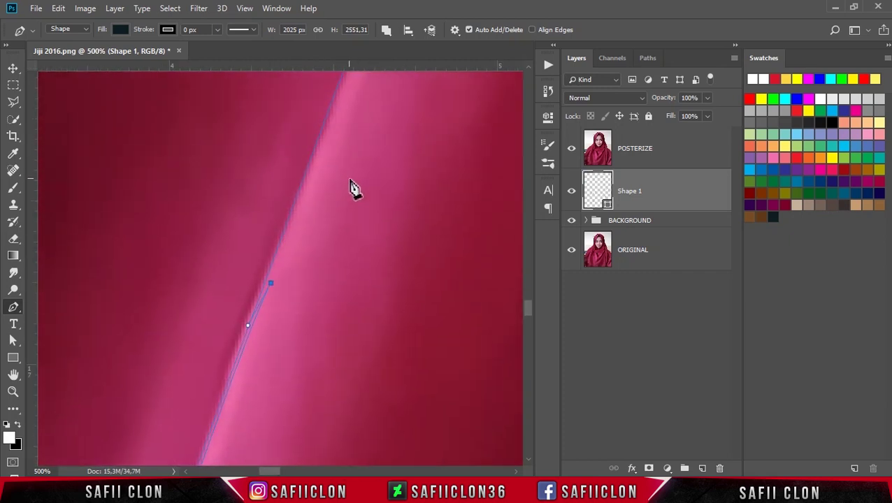
scroll(351, 189, "up", 2)
left_click(364, 128)
scroll(336, 252, "right", 2)
scroll(343, 196, "up", 3)
left_click(306, 155)
left_click(339, 81)
scroll(357, 77, "up", 1)
scroll(335, 364, "up", 3)
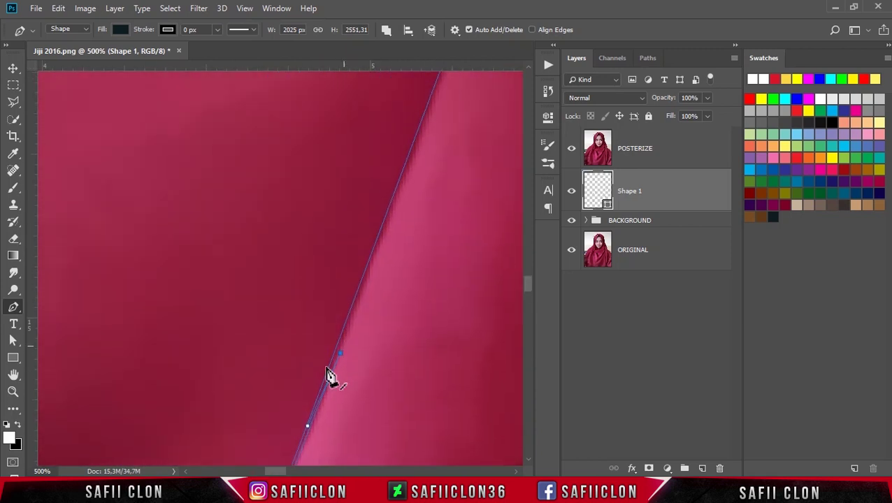
scroll(283, 428, "right", 3)
left_click_drag(260, 103, 279, 59)
scroll(293, 119, "up", 1)
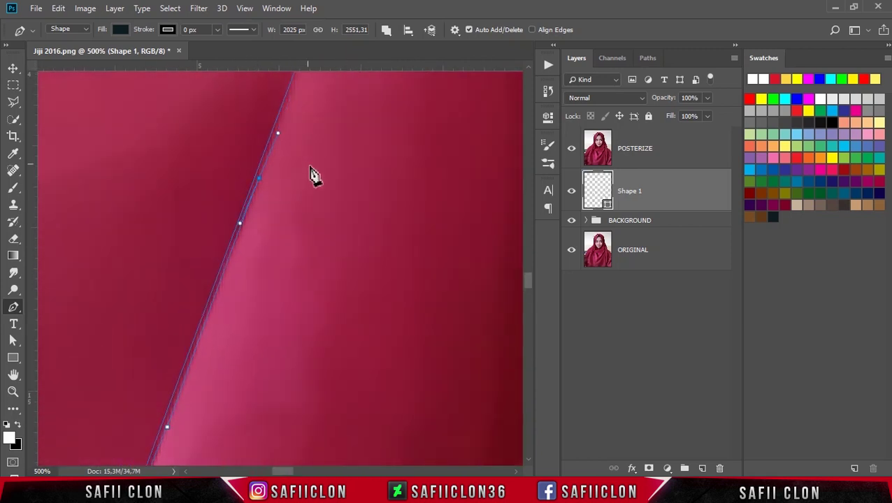
scroll(312, 175, "up", 2)
left_click(306, 139)
scroll(390, 173, "down", 2)
scroll(390, 174, "down", 2)
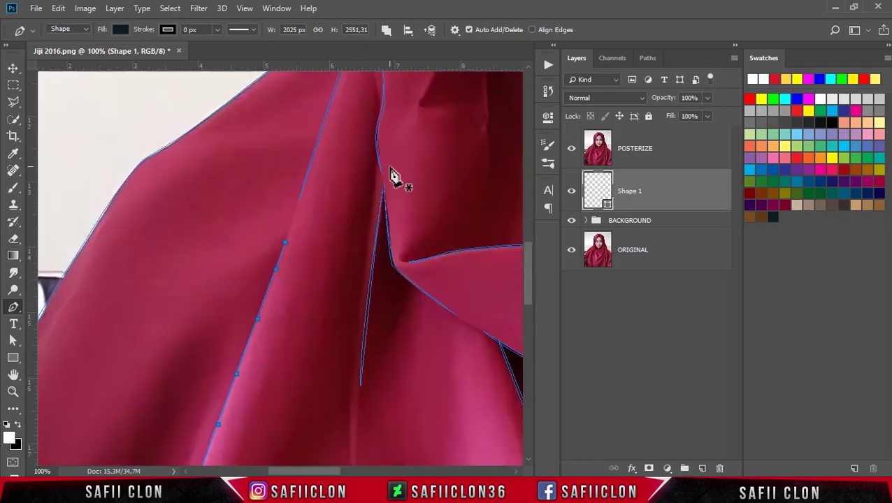
Drag two smooth anchors to draw a fold line up the hijab's central crease
scroll(390, 175, "down", 1)
scroll(389, 170, "down", 1)
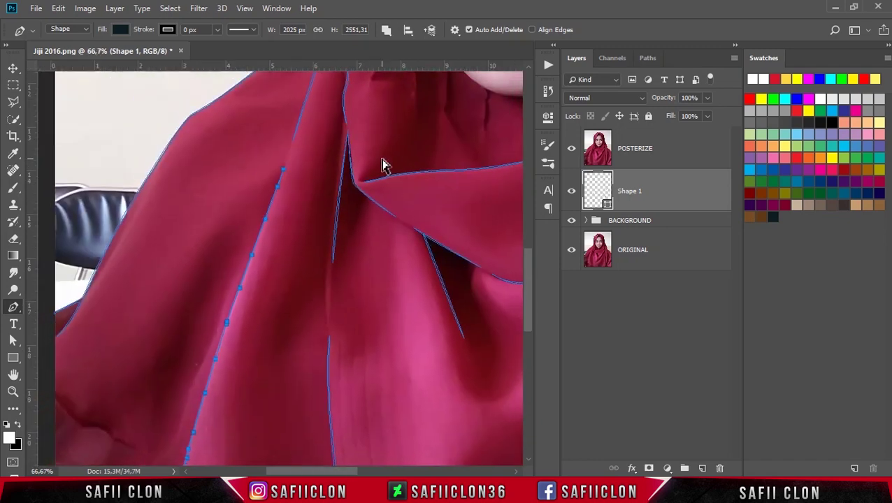
scroll(385, 166, "down", 1)
scroll(385, 165, "up", 1)
scroll(384, 165, "up", 1)
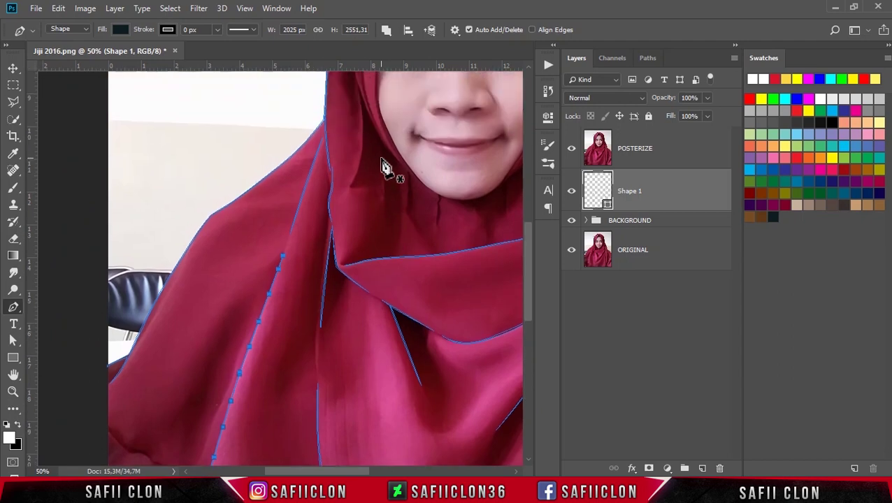
scroll(364, 210, "up", 1)
left_click_drag(330, 408, 338, 461)
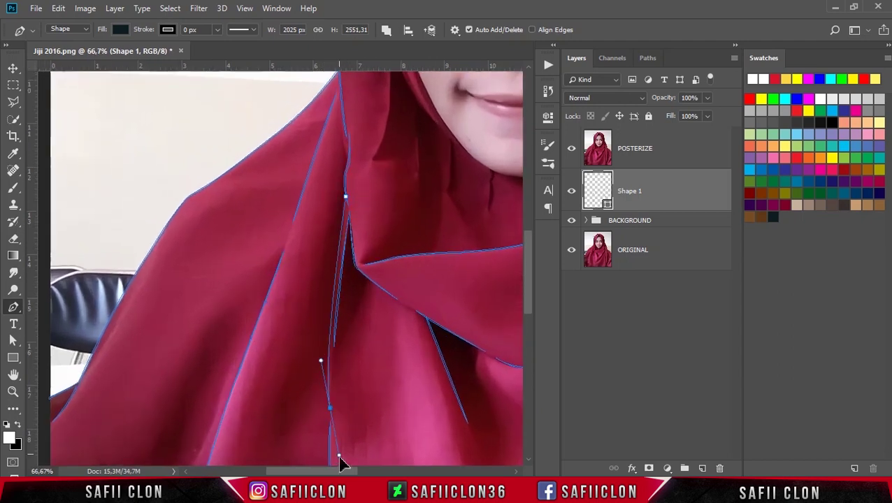
left_click_drag(347, 198, 360, 120)
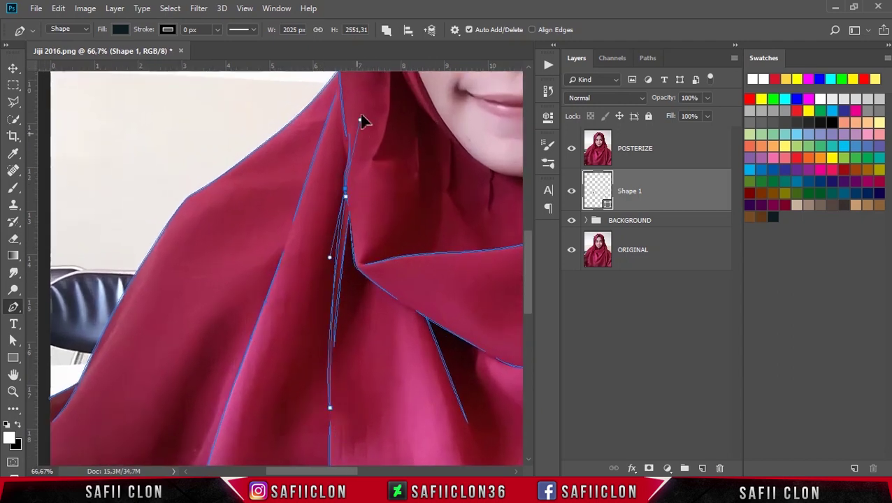
Move the view to the lower hijab and place the first anchor of a new crease line
scroll(374, 80, "up", 2)
scroll(373, 98, "up", 2)
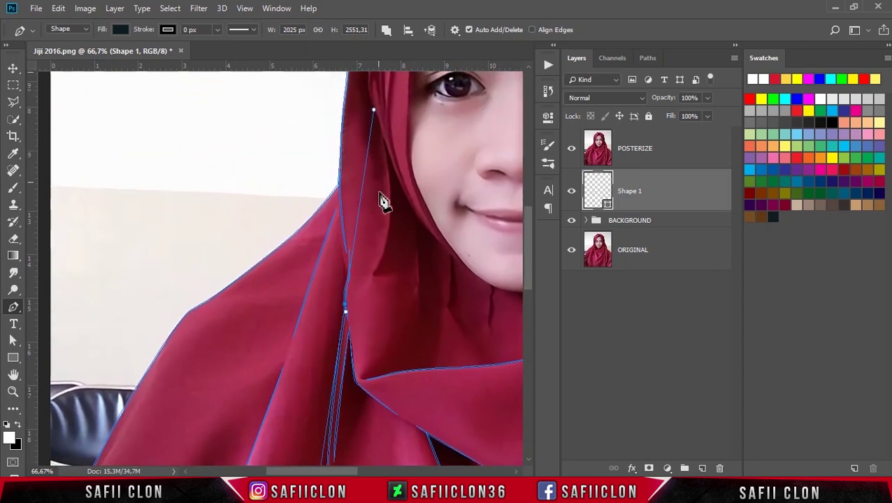
scroll(363, 224, "down", 3)
scroll(471, 249, "down", 1)
scroll(472, 249, "down", 1)
scroll(469, 249, "down", 2)
scroll(469, 250, "up", 1)
scroll(394, 295, "up", 1)
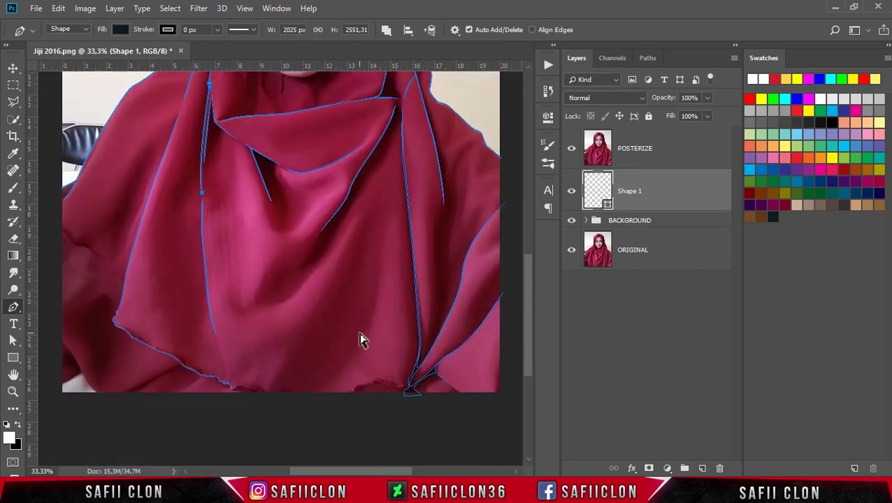
scroll(360, 338, "up", 1)
scroll(364, 413, "left", 2)
scroll(342, 419, "left", 2)
scroll(280, 363, "up", 1)
left_click_drag(183, 274, 192, 275)
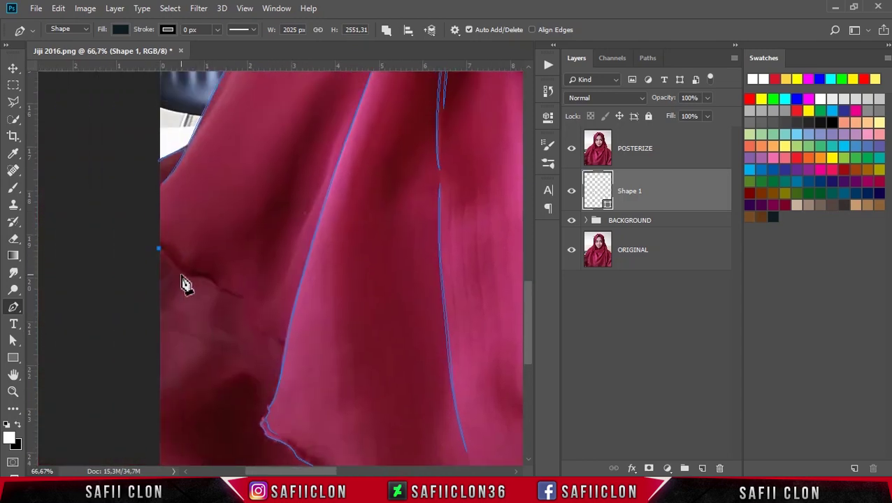
Zoom in and trace the crease line along the dark shadowed fold of the lower hijab
key("ctrl+plus")
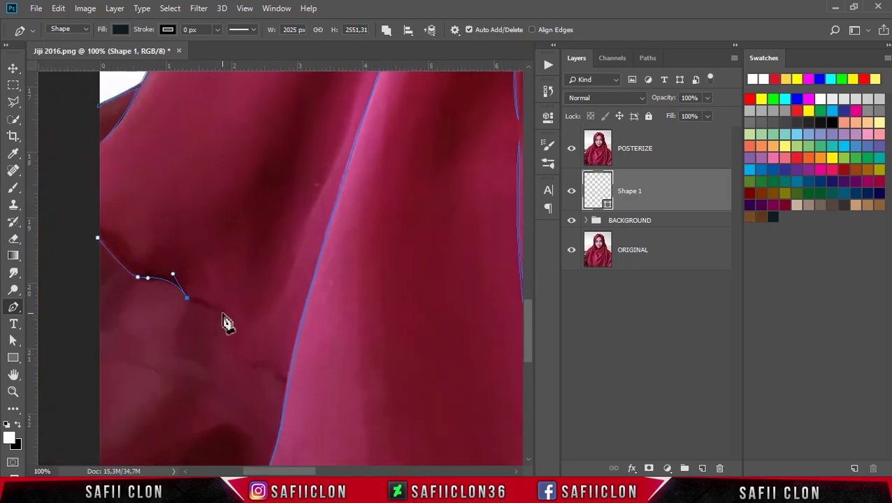
left_click(223, 314)
key("ctrl+plus")
scroll(225, 320, "left", 1)
scroll(294, 339, "left", 3)
left_click_drag(203, 295, 135, 305)
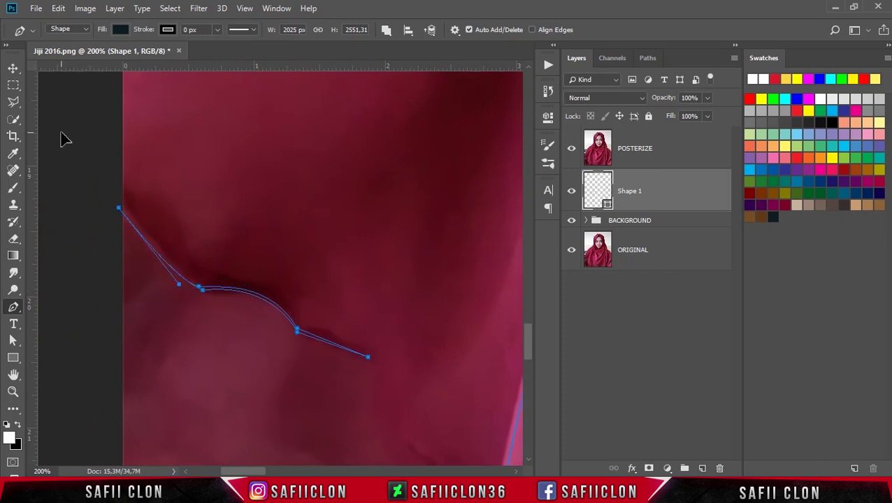
scroll(235, 257, "down", 3)
left_click(171, 261)
left_click(294, 301)
left_click_drag(171, 262, 138, 259)
scroll(414, 339, "down", 2)
key("ctrl+minus")
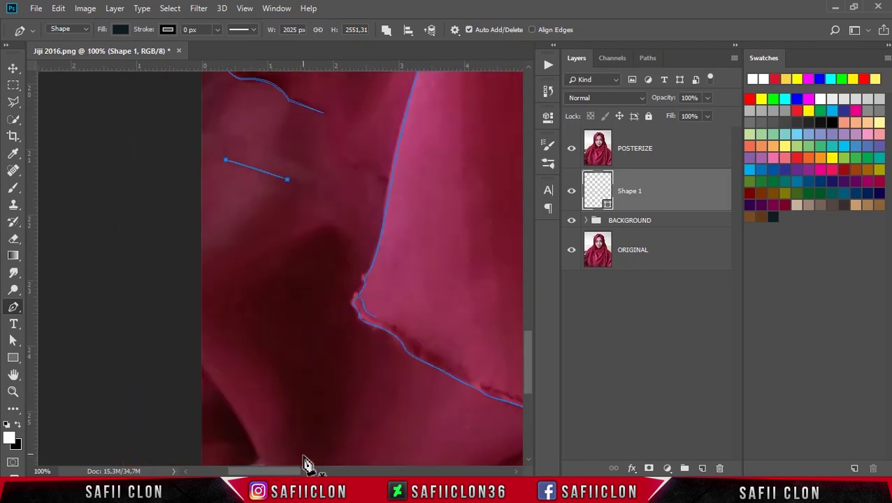
scroll(308, 419, "right", 2)
scroll(282, 375, "down", 3)
Trace a curved fold line down toward the lower left and close it on its first anchor
left_click(133, 253)
left_click(186, 343)
left_click_drag(118, 380, 150, 371)
left_click_drag(185, 343, 225, 323)
left_click_drag(247, 417, 283, 433)
left_click(247, 417, "alt")
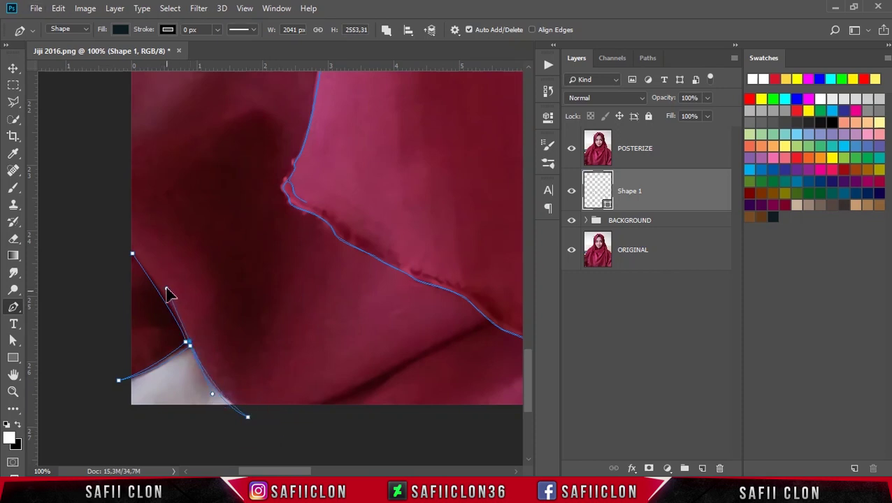
left_click(133, 254)
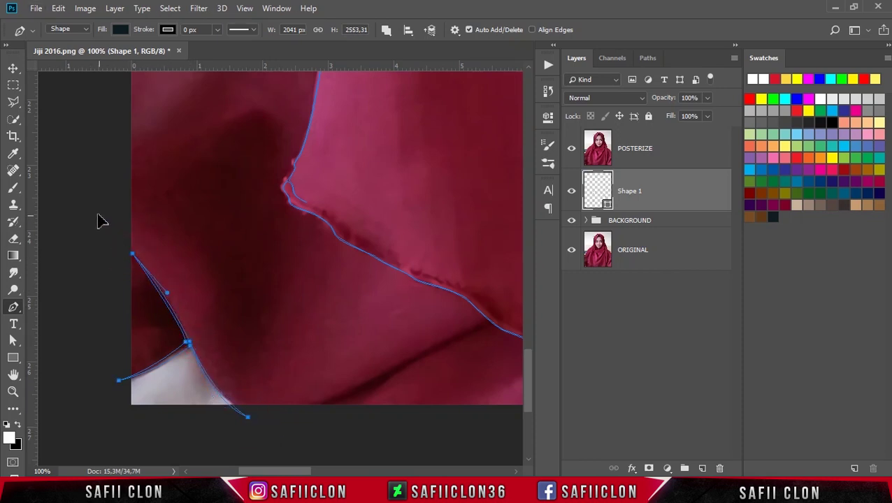
Trace a three-point closed crease line rising diagonally along the lower hijab
scroll(319, 387, "down", 2)
left_click(316, 378)
scroll(319, 468, "right", 4)
left_click_drag(335, 328, 362, 314)
left_click(416, 287)
left_click(245, 377)
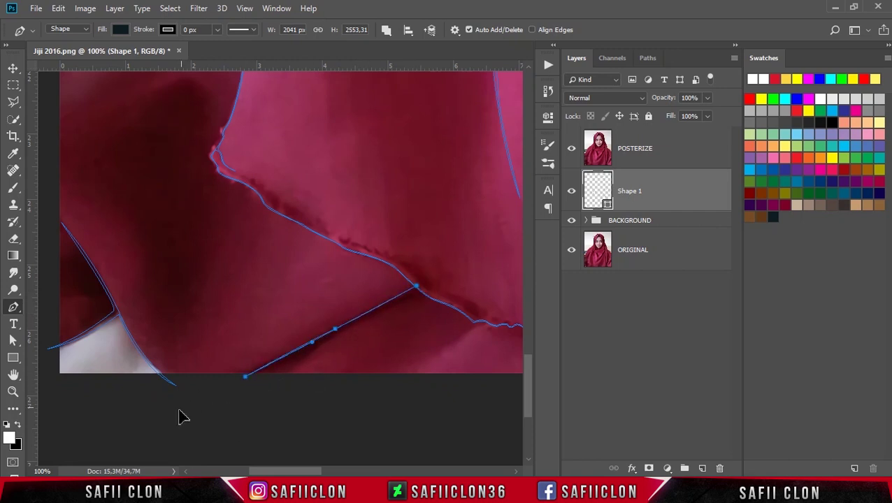
left_click_drag(321, 471, 377, 471)
left_click(188, 364)
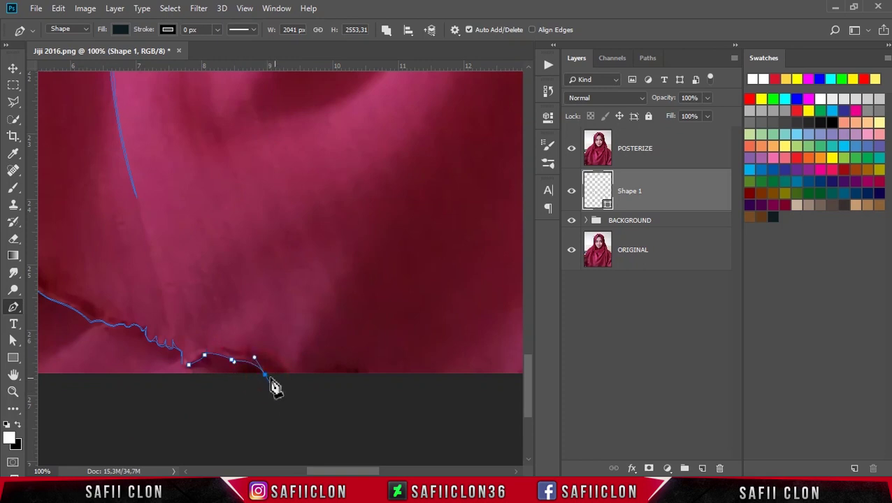
Place anchors along the hijab's wavy bottom hem, curving the middle and end points
scroll(265, 381, "up", 1)
left_click_drag(186, 339, 110, 334)
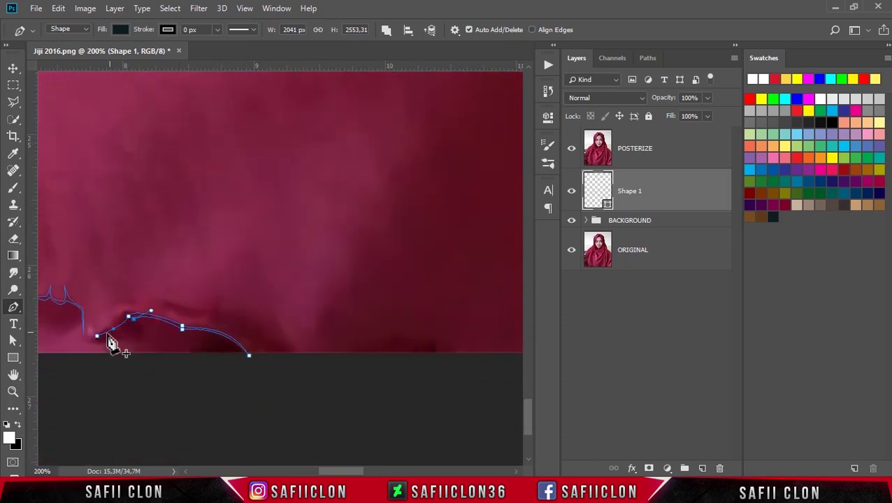
left_click_drag(346, 471, 403, 472)
left_click(155, 358)
left_click_drag(176, 348, 186, 349)
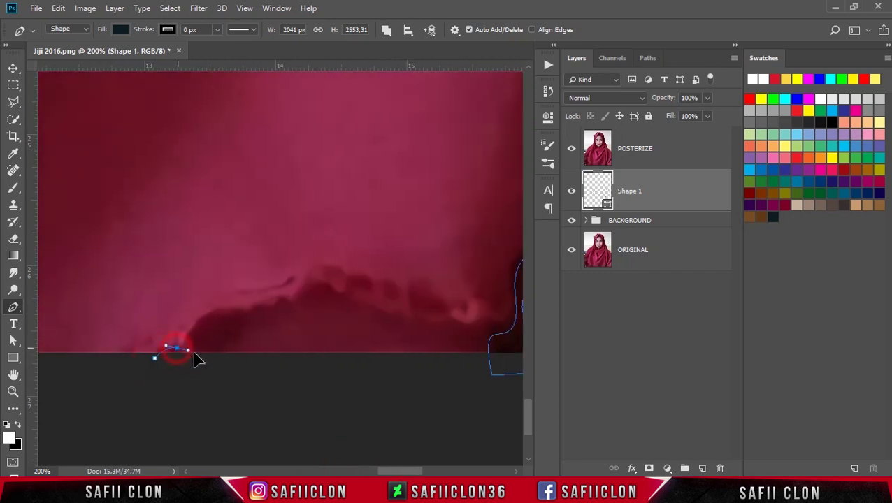
left_click_drag(240, 308, 277, 324)
left_click(325, 282)
left_click(404, 317)
left_click(414, 318)
mouse_move(456, 321)
left_mouse_down()
mouse_move(469, 329)
mouse_move(436, 320)
left_mouse_up()
Adjust the hem's curve handles to follow the shadowed fold, then zoom out to view the whole hijab
left_click_drag(325, 284, 261, 269)
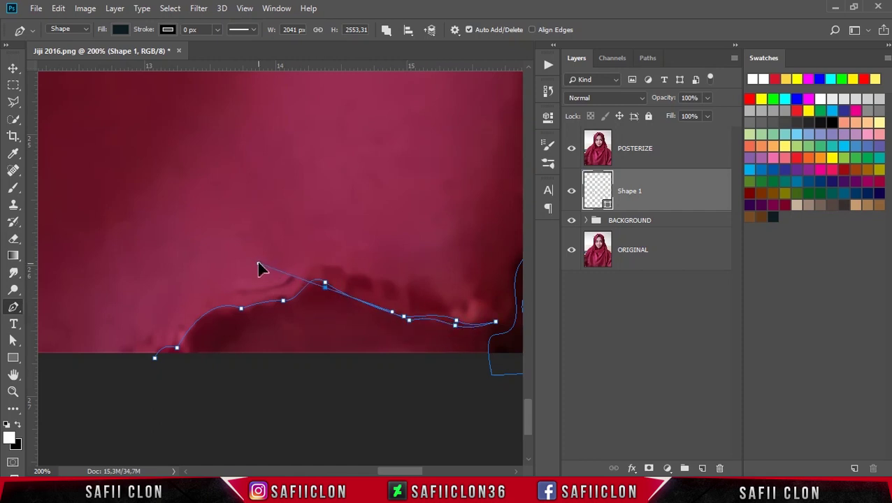
left_click_drag(334, 308, 265, 311)
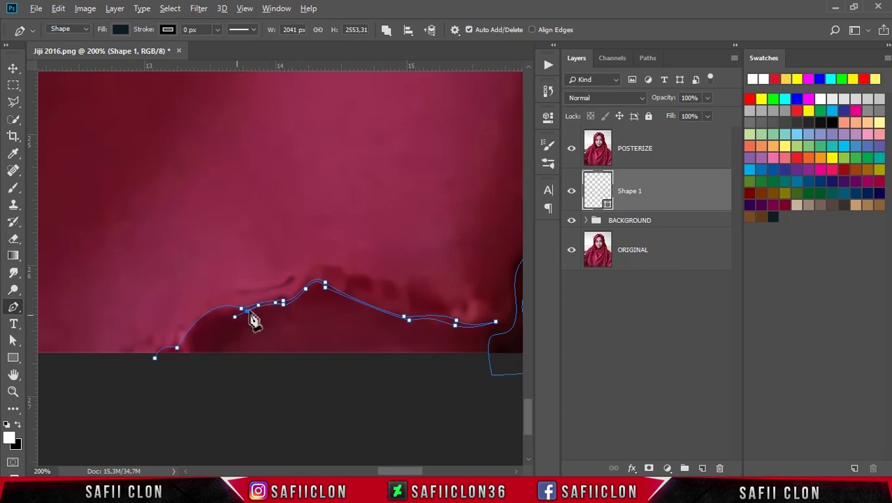
left_click_drag(179, 354, 166, 388)
left_click(179, 354, "alt")
key("ctrl+minus")
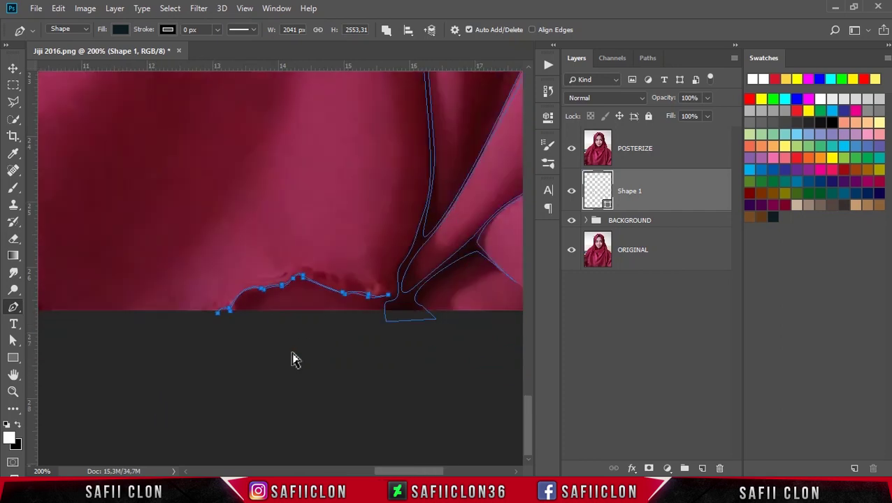
key("ctrl+minus")
scroll(293, 357, "up", 1)
Zoom out and draw a closed curved fold line on the hijab beside the face
key("ctrl+minus")
key("ctrl+minus")
key("ctrl+minus")
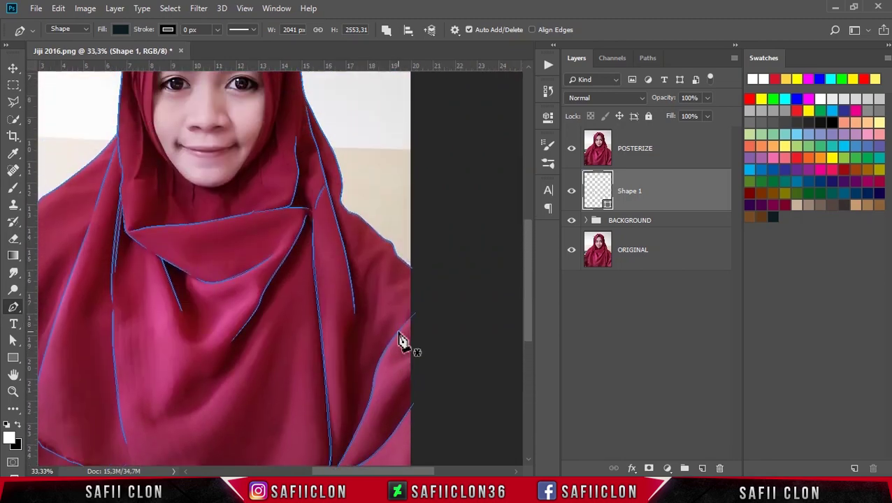
scroll(399, 346, "down", 1)
scroll(325, 239, "up", 3)
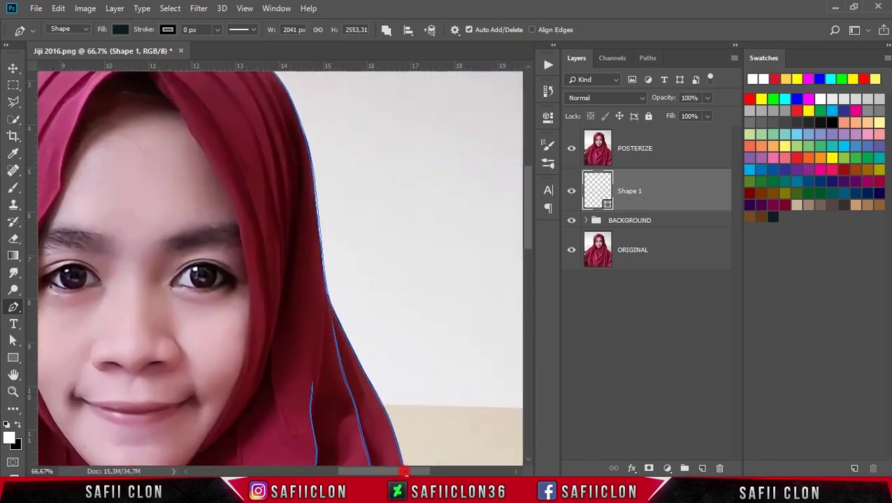
scroll(408, 378, "up", 1)
scroll(434, 348, "right", 1)
scroll(439, 233, "down", 1)
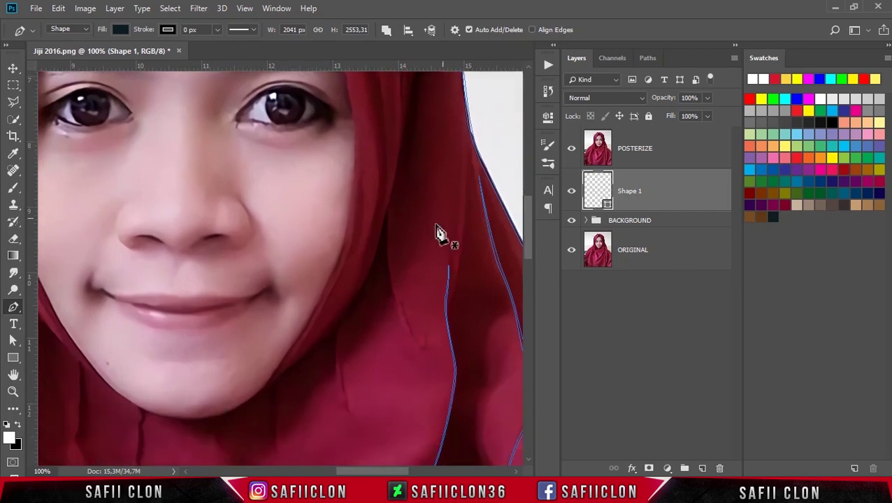
left_click(386, 209)
left_click_drag(405, 332, 425, 378)
left_click_drag(386, 209, 392, 138)
Draw a second closed fold line just below the cheek
scroll(391, 133, "down", 3)
left_click(338, 263)
left_click_drag(346, 346, 344, 342)
left_click(338, 263)
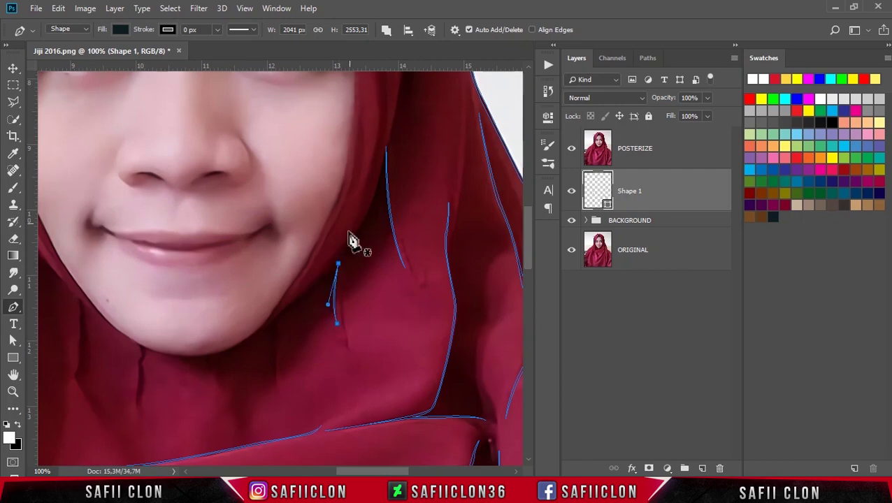
Zoom in below the chin and trace a closed curved fold line there
scroll(328, 300, "down", 2)
key("ctrl+plus")
scroll(302, 351, "down", 3)
left_click(272, 238)
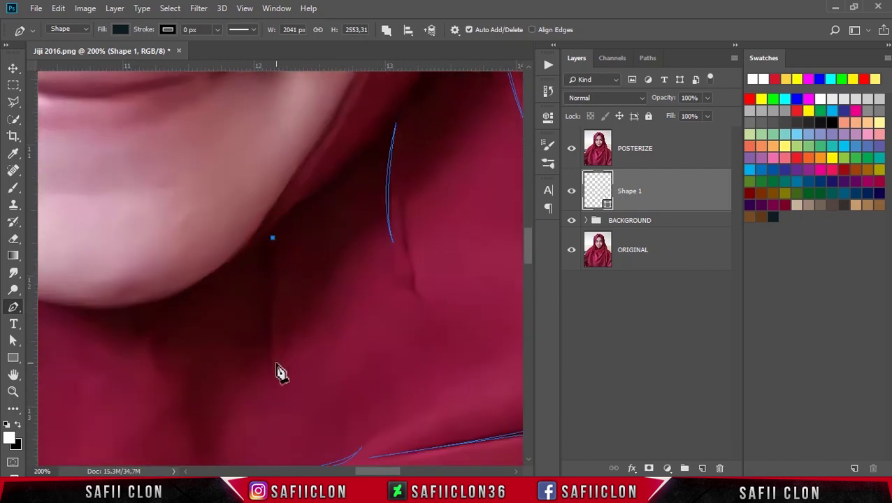
left_click_drag(275, 363, 283, 388)
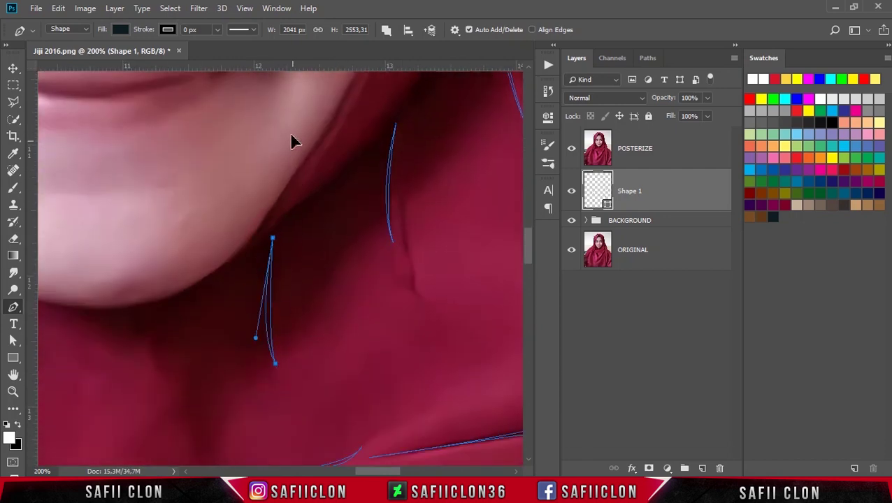
left_click_drag(272, 238, 272, 144)
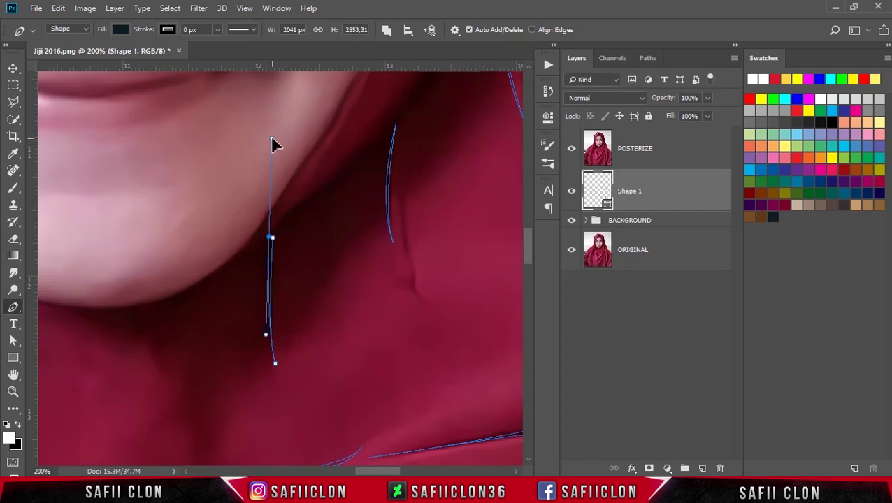
Add another closed curved fold line under the chin
scroll(302, 343, "left", 8)
scroll(338, 284, "down", 3)
left_click_drag(197, 216, 197, 269)
left_click(191, 328)
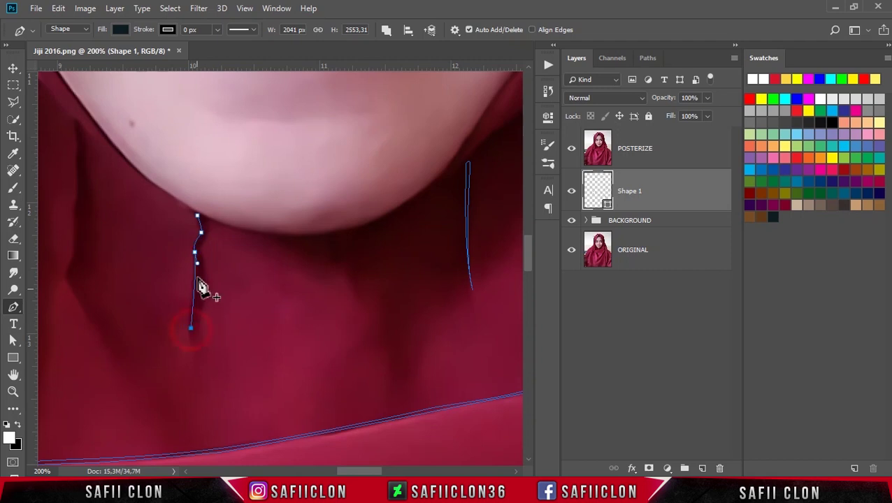
left_click(191, 247)
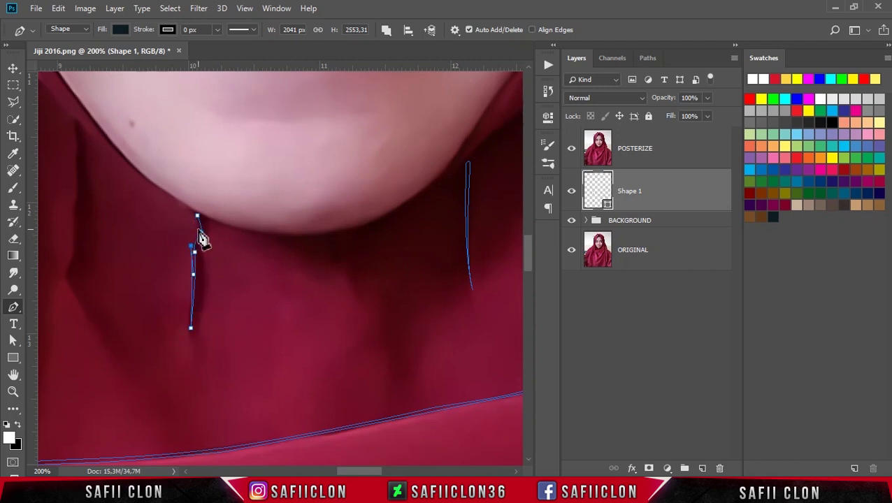
Draw a bent fold line below the jaw curving toward the lower right
scroll(226, 265, "left", 5)
scroll(218, 175, "up", 2)
left_click(217, 168)
left_click(218, 243)
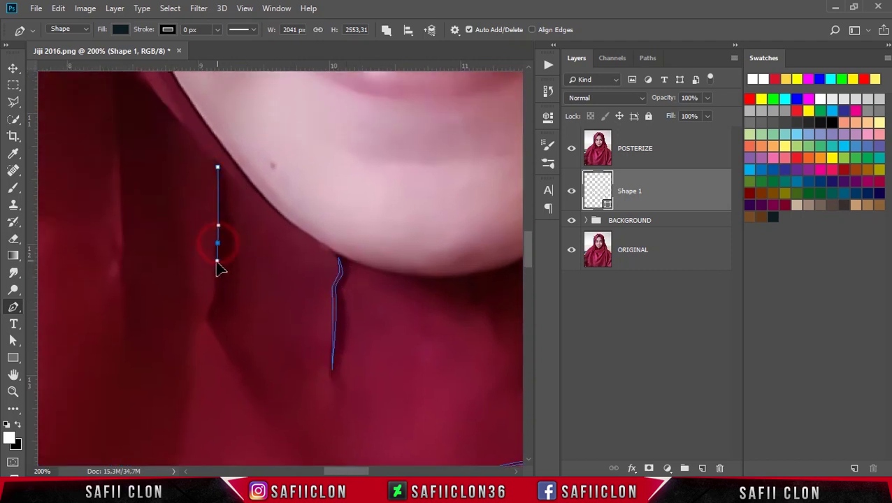
left_click_drag(207, 322, 240, 378)
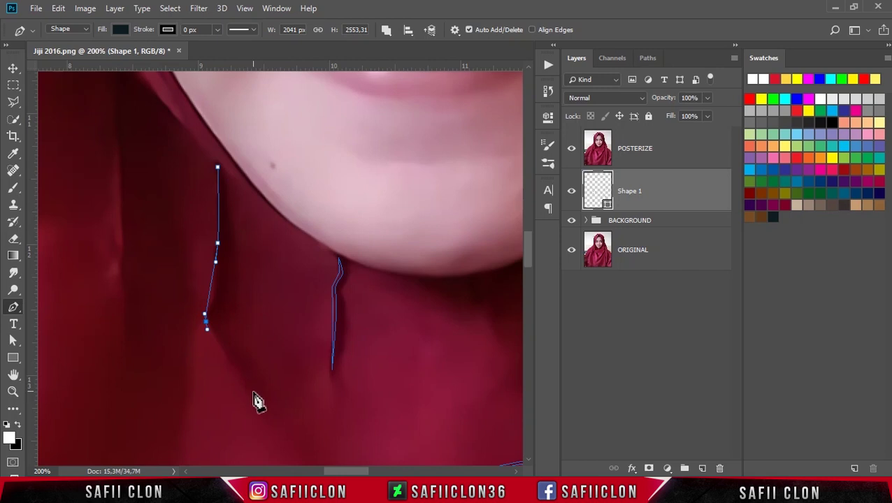
left_click_drag(207, 333, 193, 296)
left_click(204, 323, "alt")
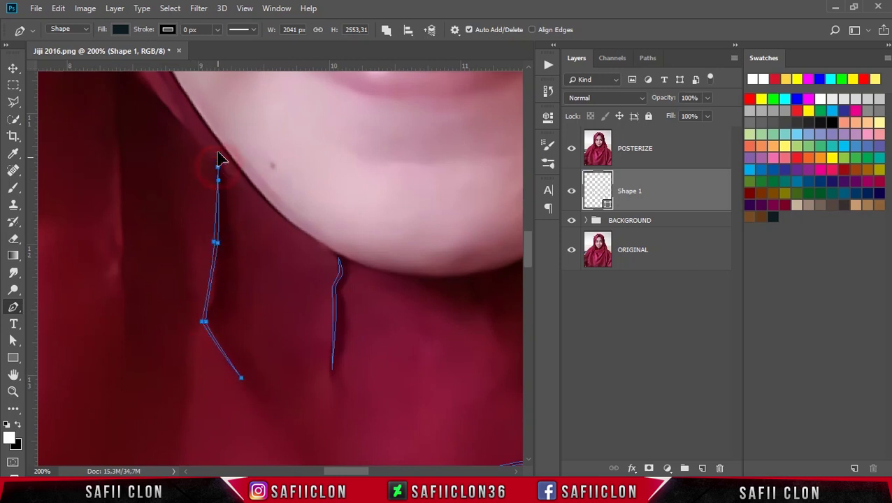
Place the top anchor of a vertical neck crease line
scroll(258, 279, "up", 3)
scroll(274, 331, "left", 5)
left_click(313, 187)
scroll(314, 210, "down", 2)
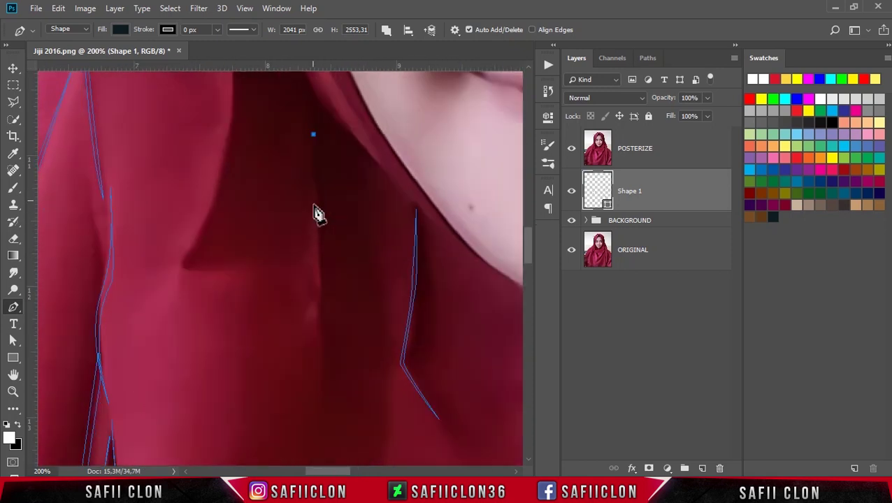
Add anchors down the neck crease and straighten its middle segment
left_click(316, 308)
left_click(320, 338)
left_click(321, 358)
left_click(320, 272)
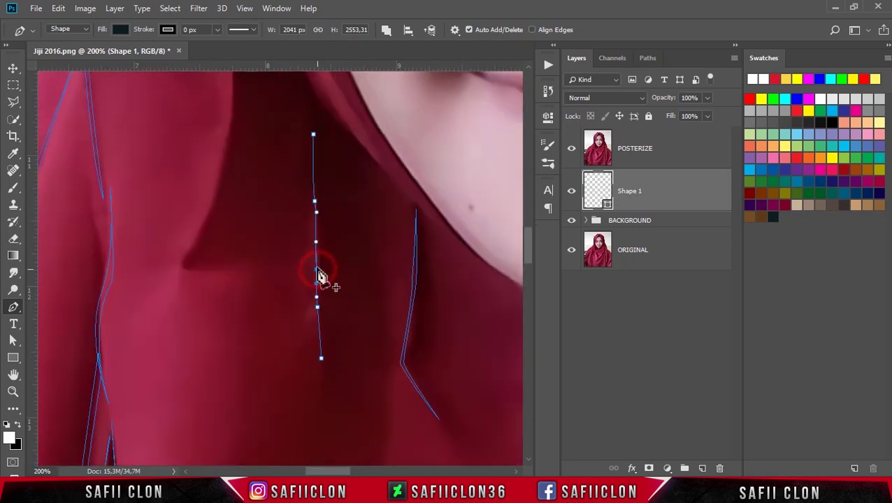
left_click(321, 272, "alt")
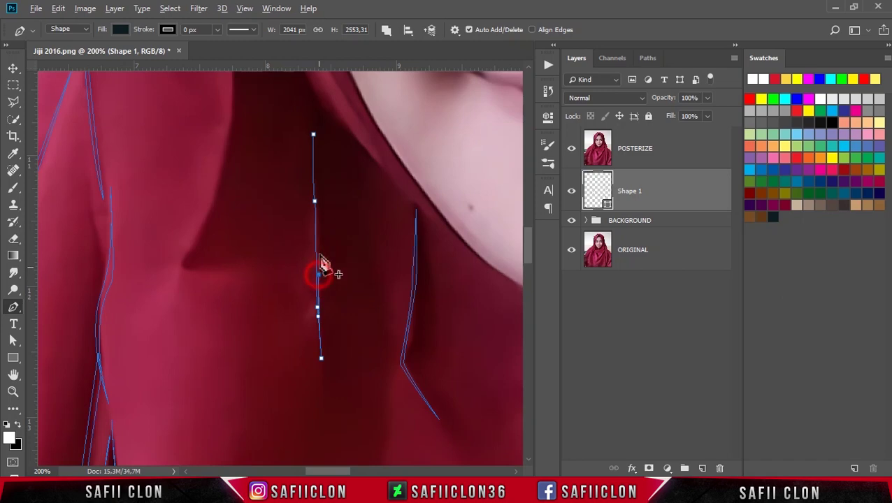
Zoom out and draw a closed curved fold line beside the left cheek
scroll(353, 276, "up", 3)
scroll(261, 193, "up", 3)
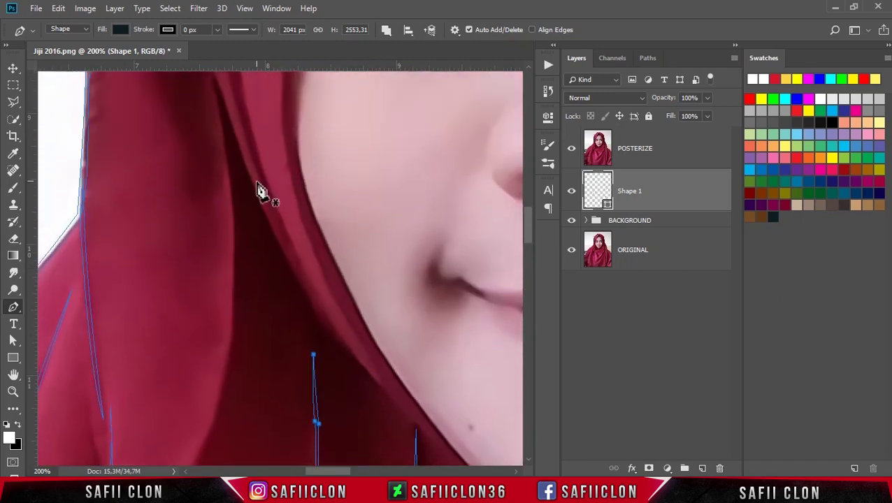
key("ctrl+minus")
left_click(245, 174)
left_click_drag(231, 375, 187, 451)
left_click(231, 376, "alt")
left_click_drag(245, 173, 206, 105)
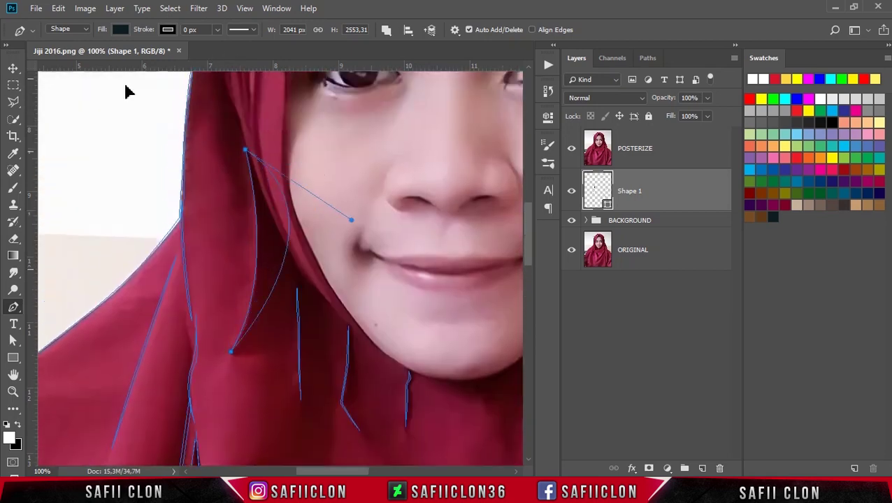
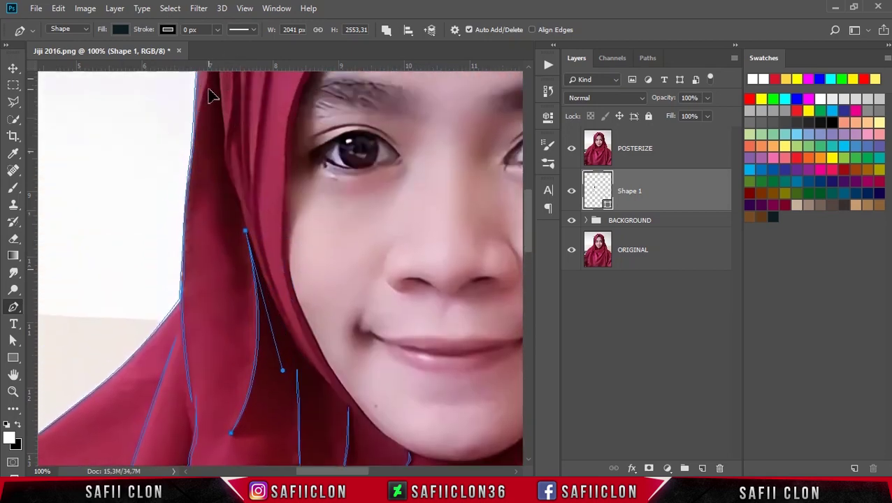
Zoom to 200% and trace the hijab's inner edge up the left cheek to the temple
scroll(332, 251, "up", 2)
scroll(312, 251, "down", 5)
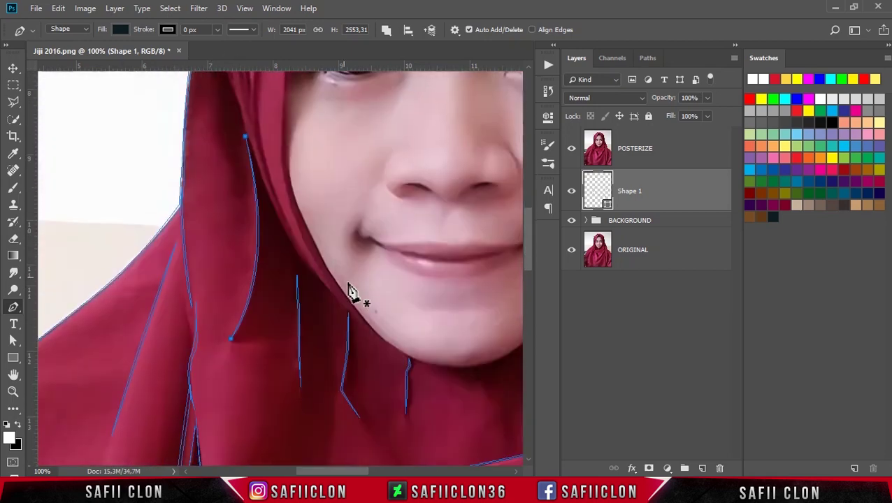
left_click_drag(367, 472, 390, 472)
key("ctrl+plus")
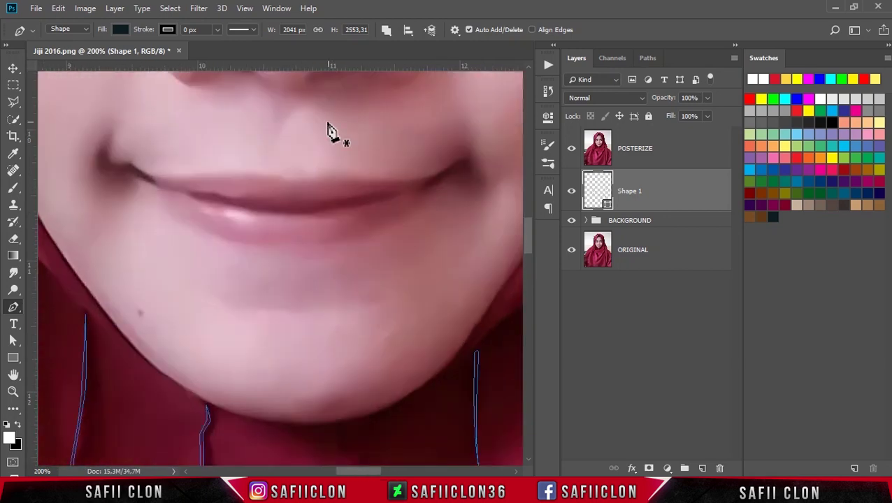
scroll(329, 378, "left", 5)
scroll(328, 377, "up", 2)
left_click(210, 281)
left_click(166, 201)
scroll(157, 224, "up", 3)
left_click(135, 265)
left_click(135, 208)
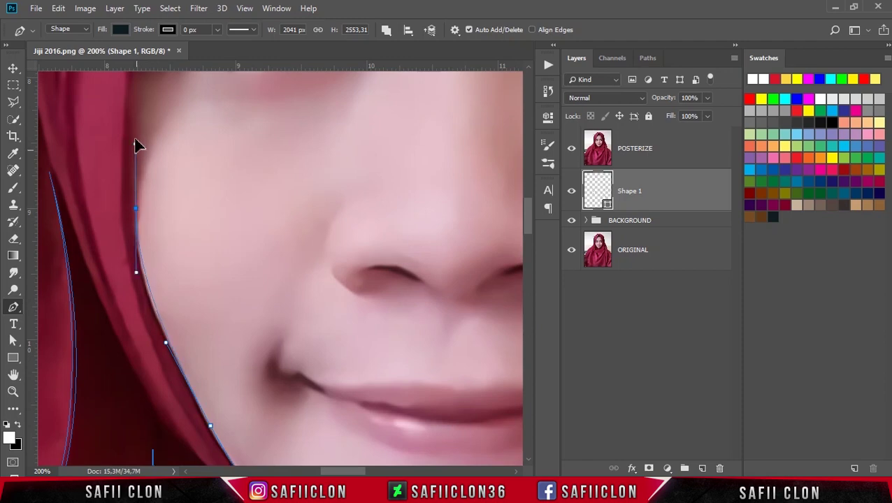
scroll(144, 175, "up", 4)
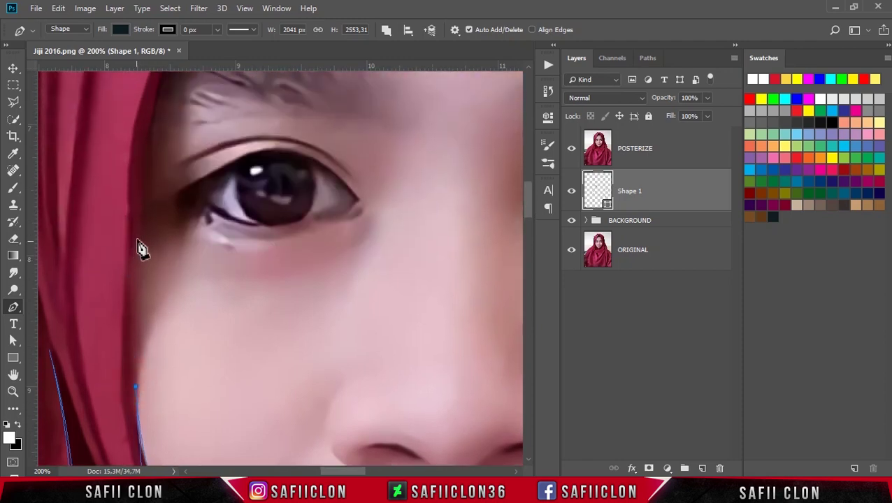
left_click(137, 183)
left_click(149, 109)
Continue the outline past the eyebrow and curve it over the top of the forehead
scroll(185, 282, "up", 3)
scroll(186, 282, "up", 2)
left_click(156, 274)
left_click(205, 217)
scroll(230, 238, "up", 2)
left_click_drag(243, 220, 249, 186)
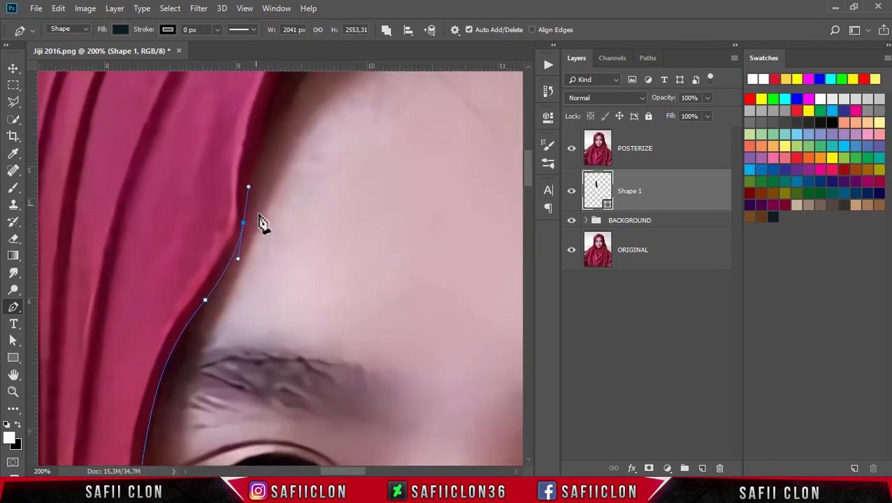
scroll(276, 255, "up", 4)
left_click_drag(266, 288, 273, 256)
scroll(261, 352, "right", 2)
scroll(261, 353, "up", 2)
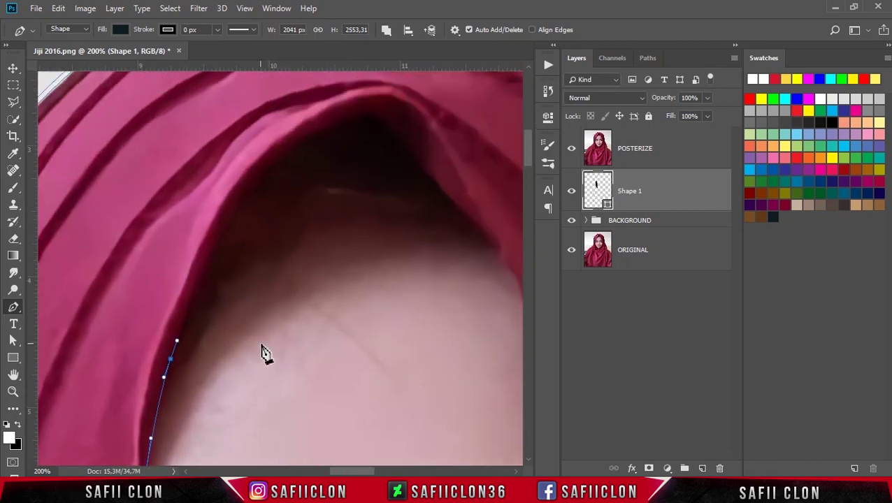
left_click_drag(273, 174, 323, 143)
left_click_drag(383, 133, 406, 163)
left_click_drag(468, 228, 481, 246)
Turn the outline down where the hijab meets the right side of the face
scroll(399, 213, "right", 2)
scroll(399, 213, "down", 2)
left_click(395, 192)
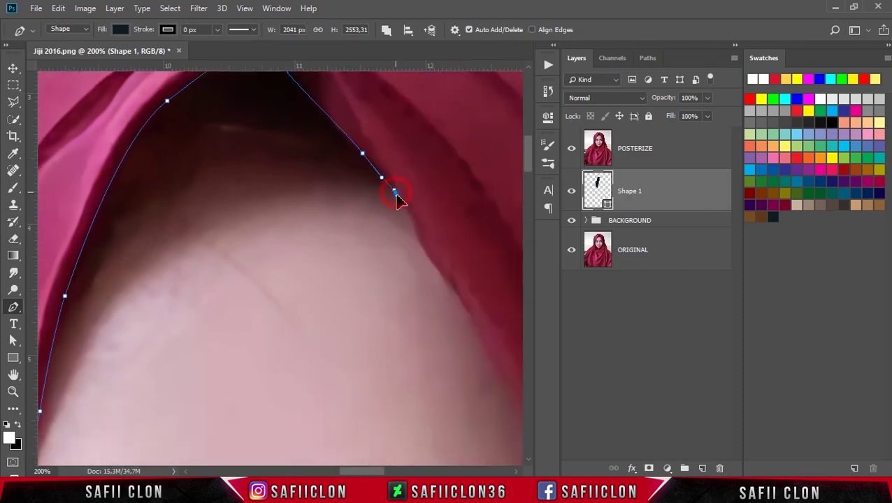
scroll(467, 309, "down", 2)
left_click_drag(471, 273, 485, 302)
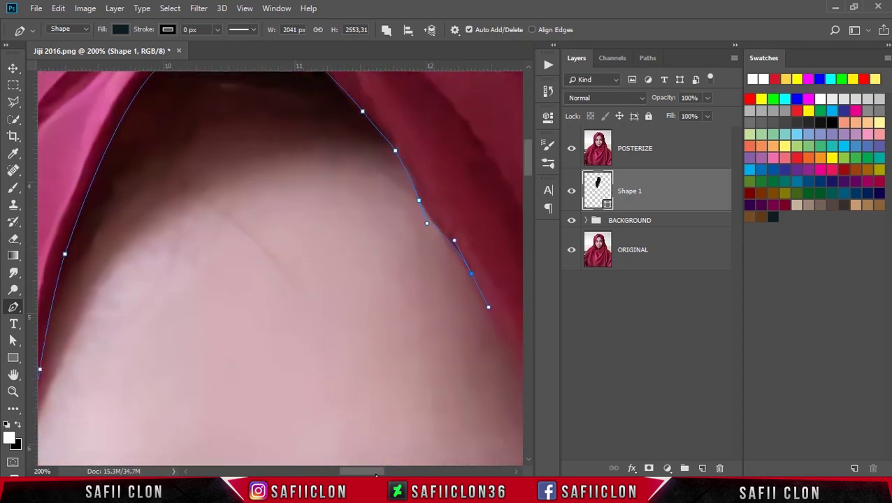
scroll(367, 388, "right", 3)
scroll(396, 376, "down", 5)
scroll(412, 289, "up", 3)
left_click_drag(398, 247, 414, 381)
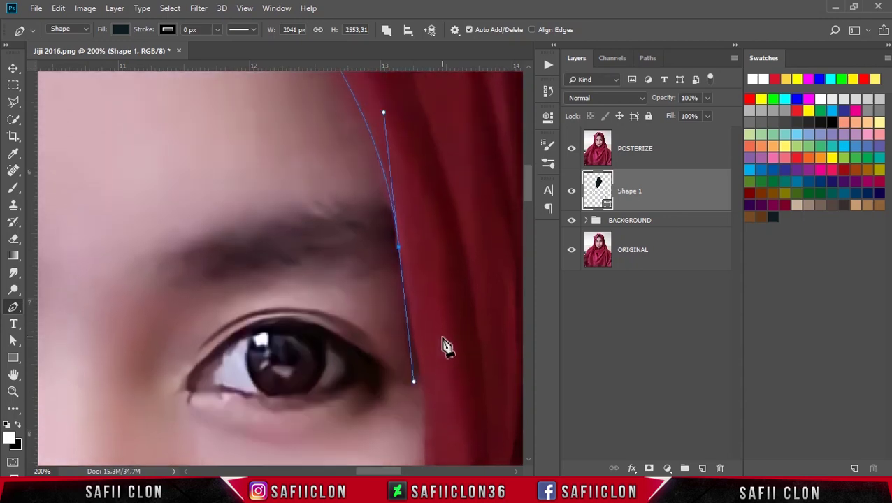
scroll(439, 364, "up", 5)
mouse_move(383, 273)
left_mouse_down()
mouse_move(386, 309)
mouse_move(397, 308)
left_mouse_up()
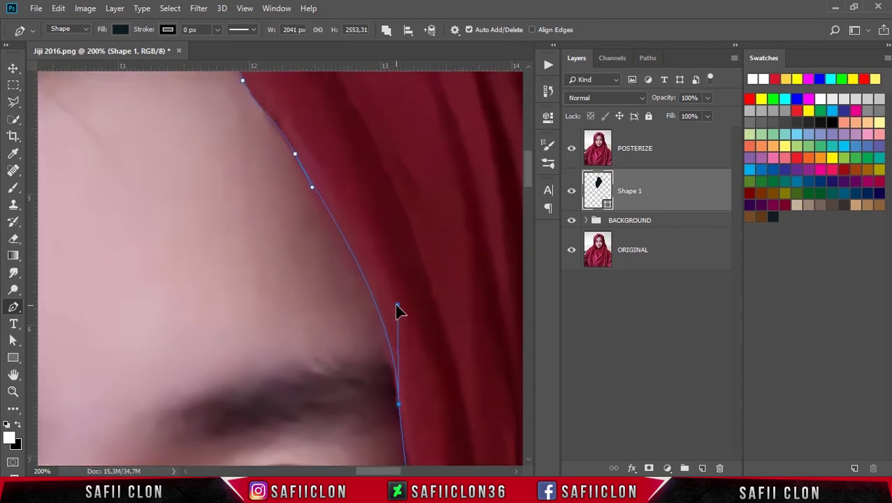
Extend the outline down the right hijab edge past the eye toward the jaw
scroll(423, 336, "down", 7)
scroll(429, 314, "down", 1)
left_click(424, 308)
scroll(424, 336, "down", 3)
left_click_drag(428, 265, 413, 335)
scroll(384, 398, "down", 2)
scroll(365, 389, "down", 3)
left_click_drag(342, 326, 275, 434)
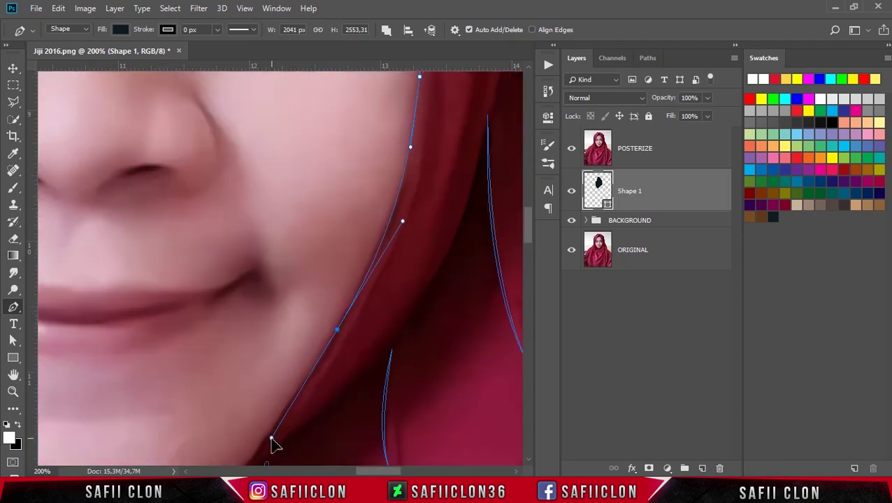
scroll(346, 322, "down", 3)
scroll(347, 314, "down", 2)
left_click_drag(236, 365, 176, 440)
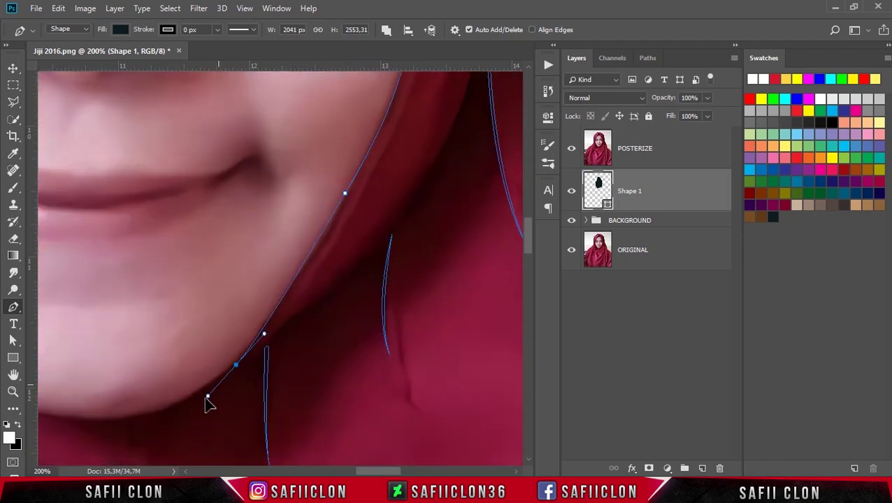
Add a smooth anchor at the right jaw, then head back up beside the right eye
left_click_drag(342, 205, 397, 106)
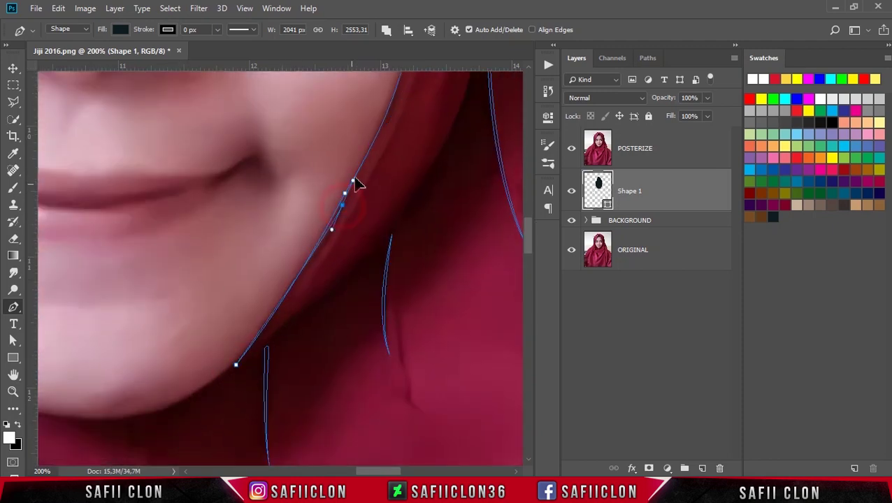
scroll(422, 255, "up", 3)
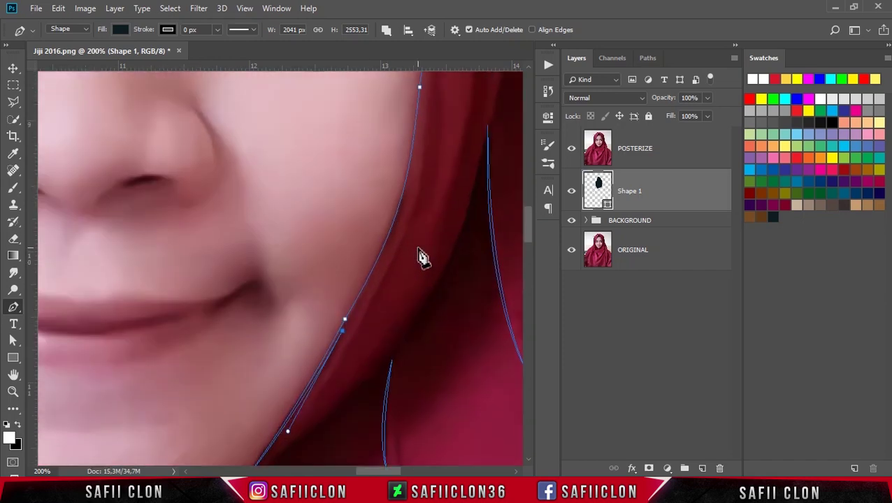
scroll(422, 257, "up", 1)
scroll(340, 280, "up", 2)
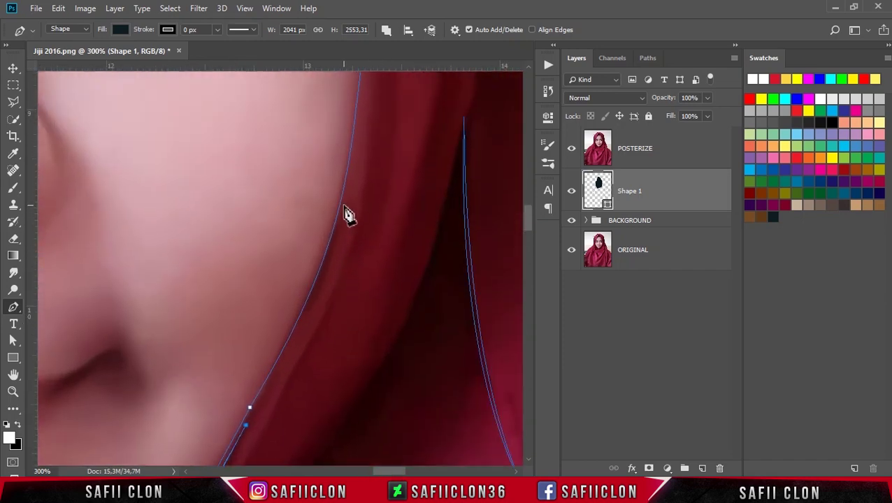
scroll(381, 280, "up", 2)
scroll(382, 309, "up", 2)
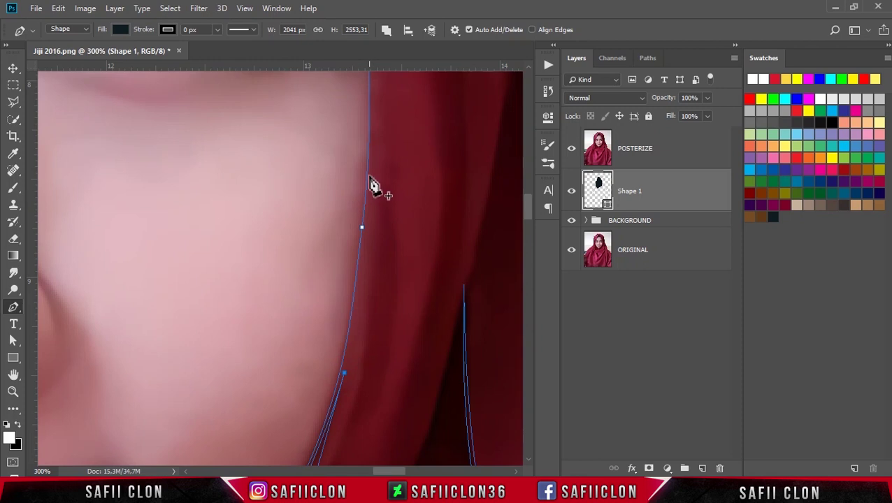
scroll(381, 87, "up", 1)
scroll(377, 209, "up", 2)
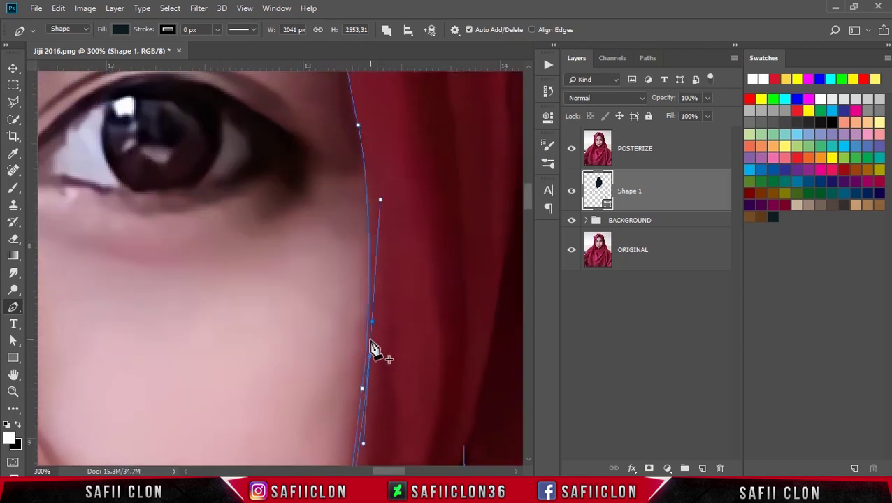
scroll(374, 338, "up", 2)
left_click(348, 129)
Carry the outline up past the right eyebrow toward the top right of the face
scroll(388, 259, "up", 2)
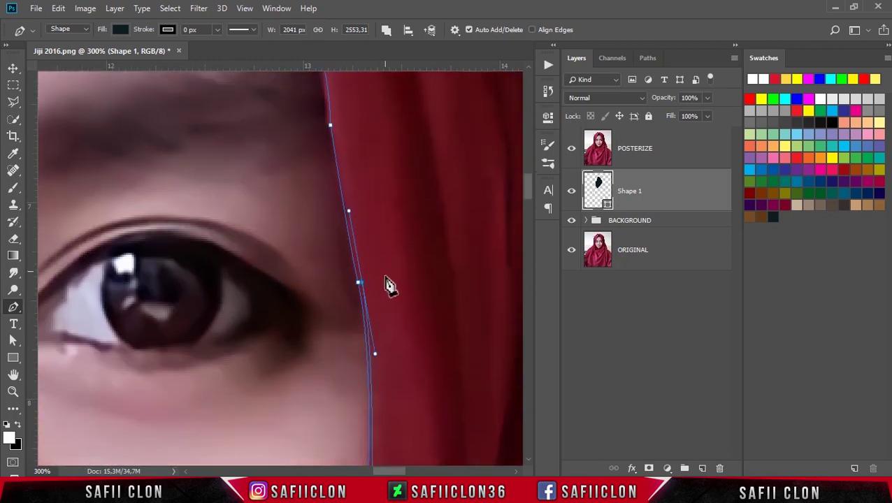
scroll(336, 223, "up", 2)
scroll(334, 238, "up", 2)
left_click(322, 244)
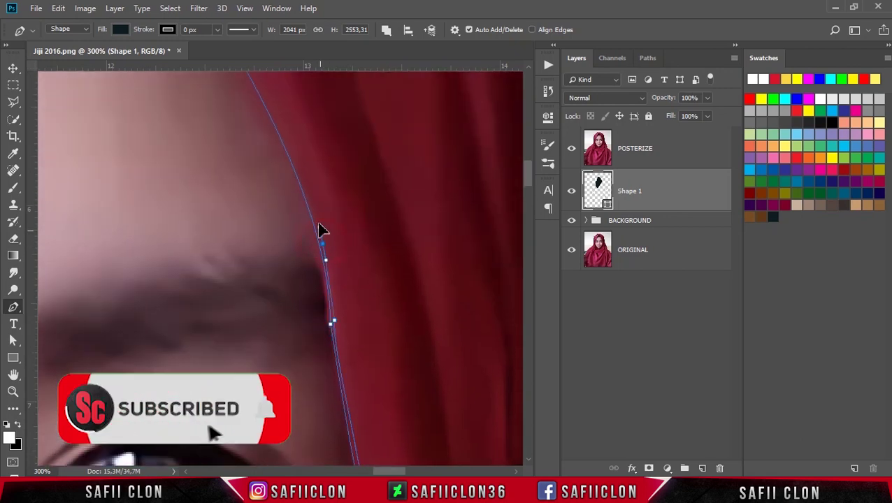
scroll(322, 258, "up", 2)
scroll(364, 364, "up", 2)
scroll(433, 412, "left", 3)
scroll(448, 315, "up", 1)
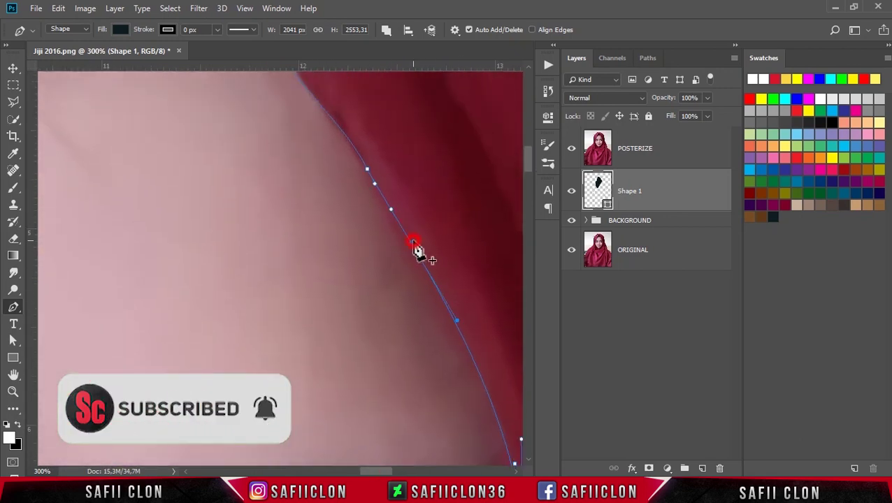
left_click_drag(410, 237, 396, 211)
scroll(432, 308, "up", 1)
scroll(392, 286, "up", 1)
left_click(370, 273)
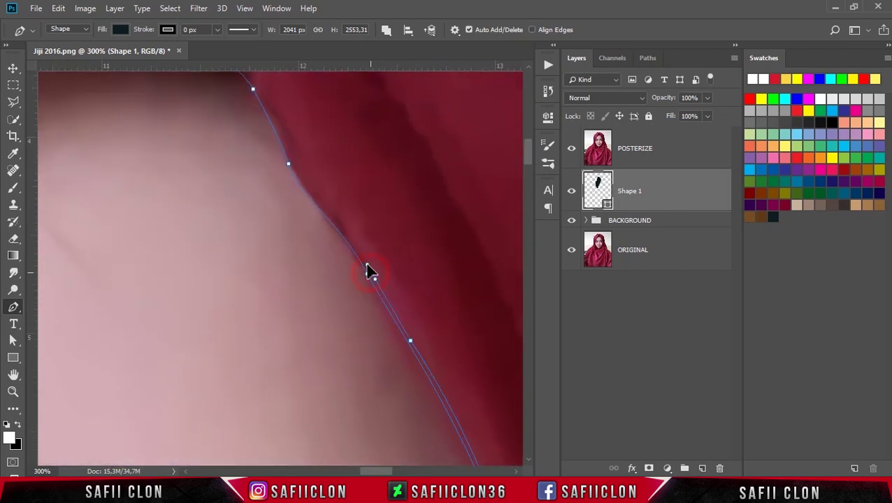
scroll(363, 277, "up", 1)
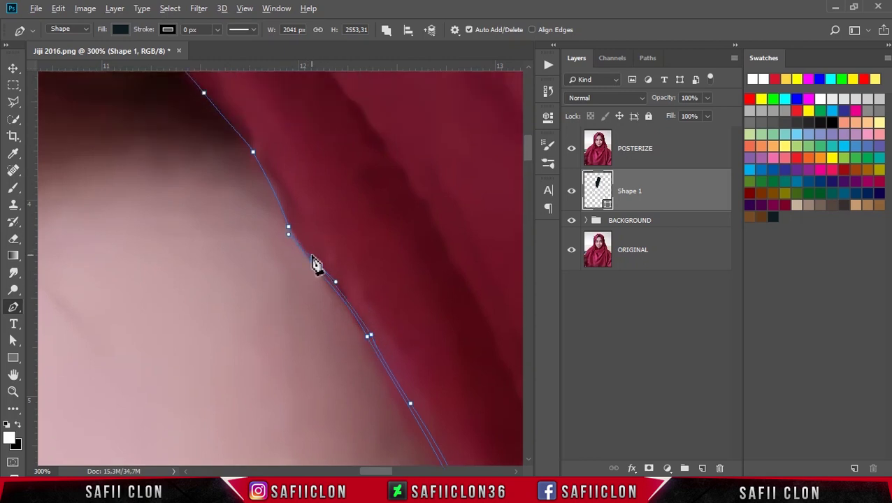
Add anchors around the outline's curved top and make the last one a sharp corner
scroll(324, 272, "up", 2)
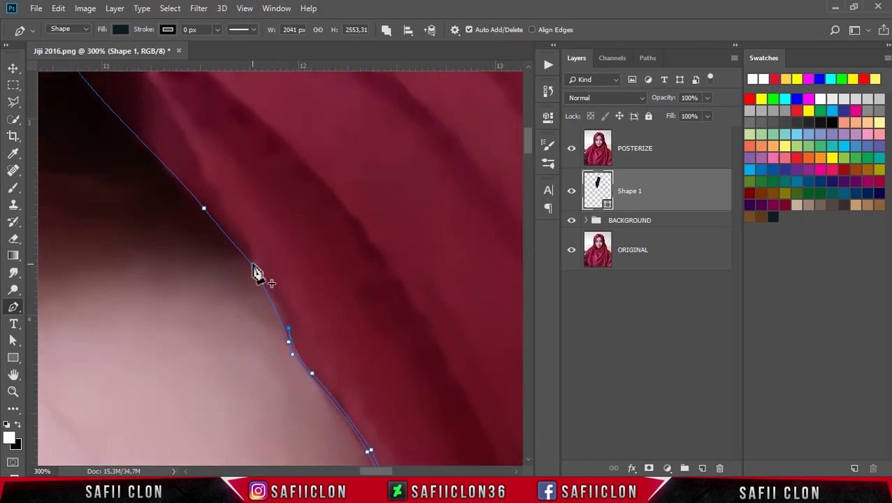
scroll(360, 341, "up", 2)
scroll(312, 288, "up", 1)
left_click(304, 273)
scroll(297, 269, "up", 1)
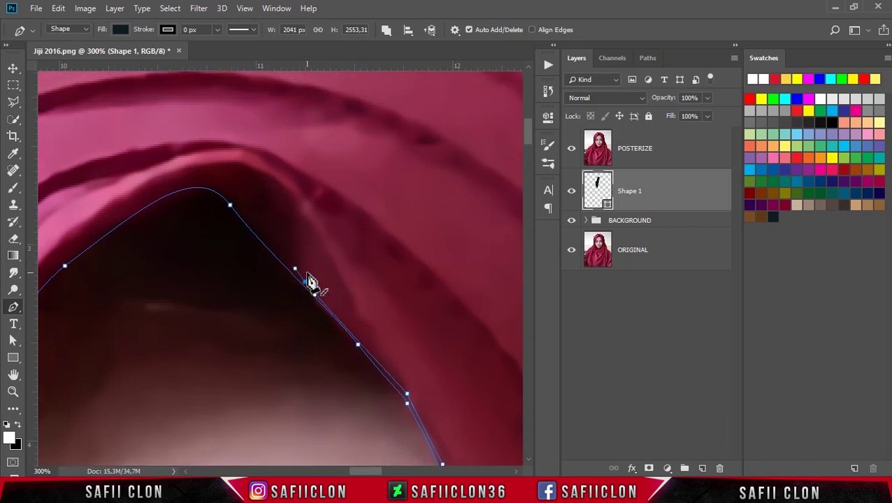
left_click(305, 334)
left_click_drag(233, 255, 245, 262)
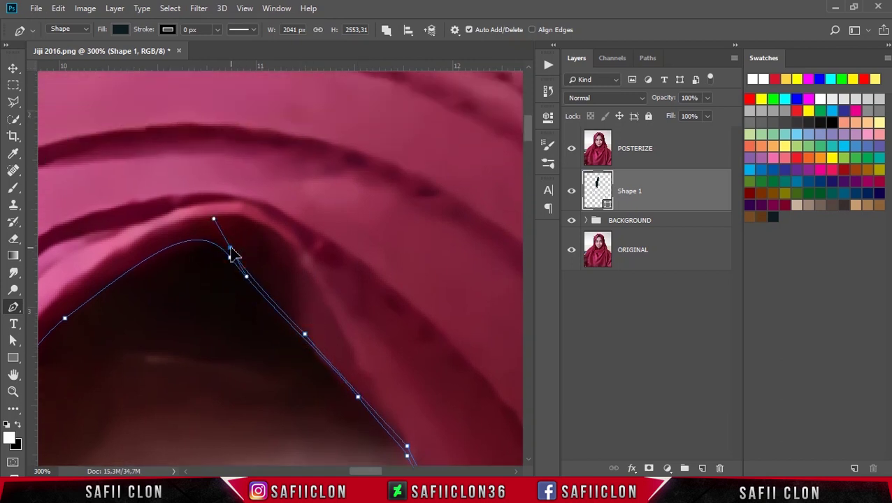
left_click(230, 256)
Resume the path down the left hijab edge with a smooth anchor, trimming its handle
left_click_drag(137, 259, 66, 315)
left_click_drag(378, 471, 356, 470)
scroll(409, 207, "down", 1)
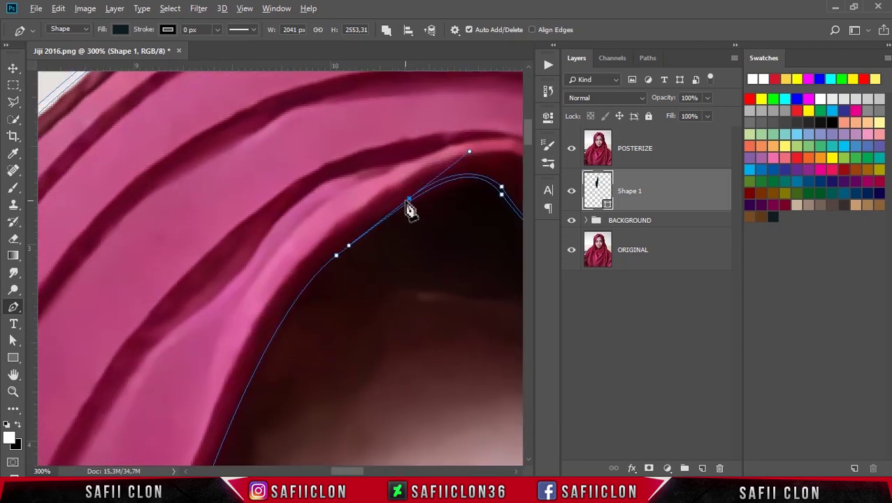
scroll(325, 210, "down", 1)
left_click(335, 181)
scroll(280, 245, "down", 1)
left_click(232, 296)
scroll(210, 330, "down", 3)
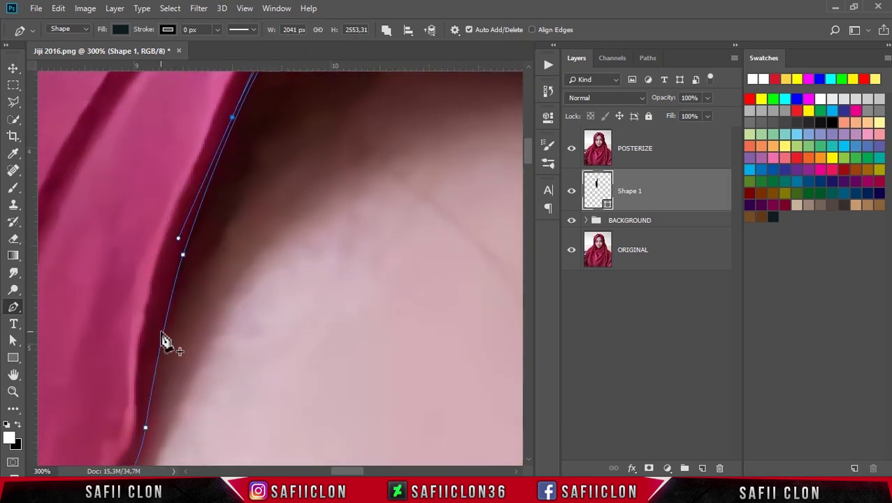
mouse_move(158, 342)
left_mouse_down()
mouse_move(149, 389)
mouse_move(60, 445)
left_mouse_up()
scroll(161, 351, "down", 2)
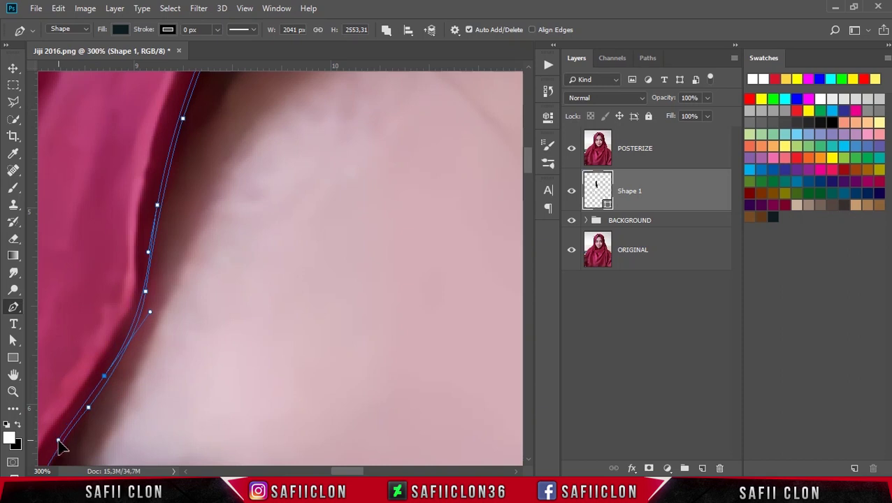
scroll(259, 404, "down", 3)
scroll(315, 230, "left", 3)
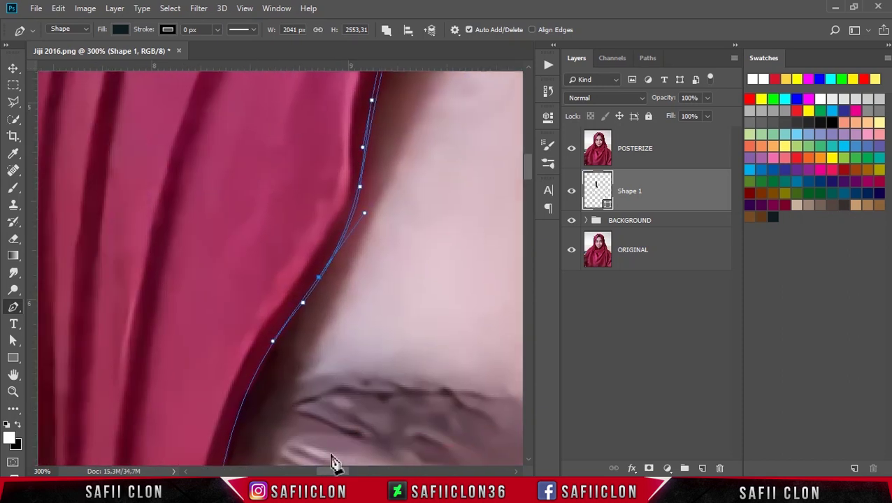
left_click(318, 216)
Add anchors lower on the hijab edge, with a curved anchor hugging it beside the eye
scroll(253, 322, "down", 1)
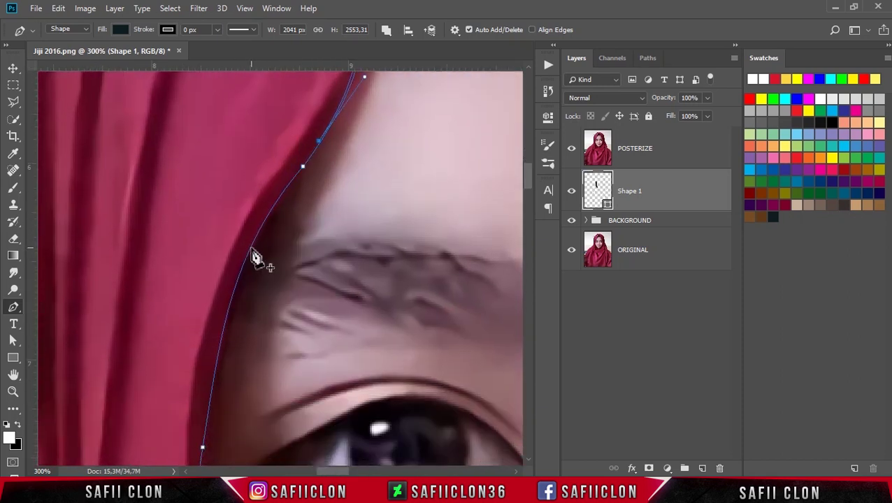
left_click(284, 190)
scroll(259, 252, "down", 1)
scroll(259, 252, "down", 1)
left_click(186, 441)
scroll(189, 445, "down", 1)
left_click_drag(179, 473, 187, 406)
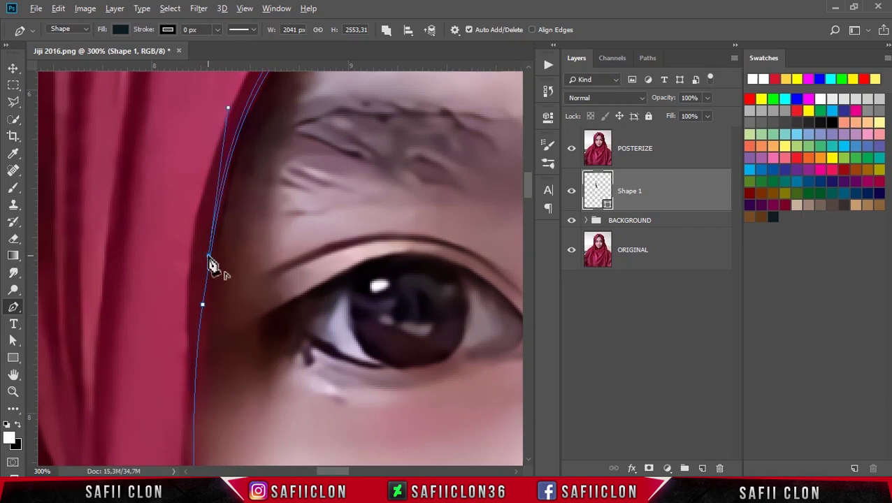
scroll(210, 269, "down", 3)
left_click(195, 274)
left_click_drag(197, 278, 205, 188)
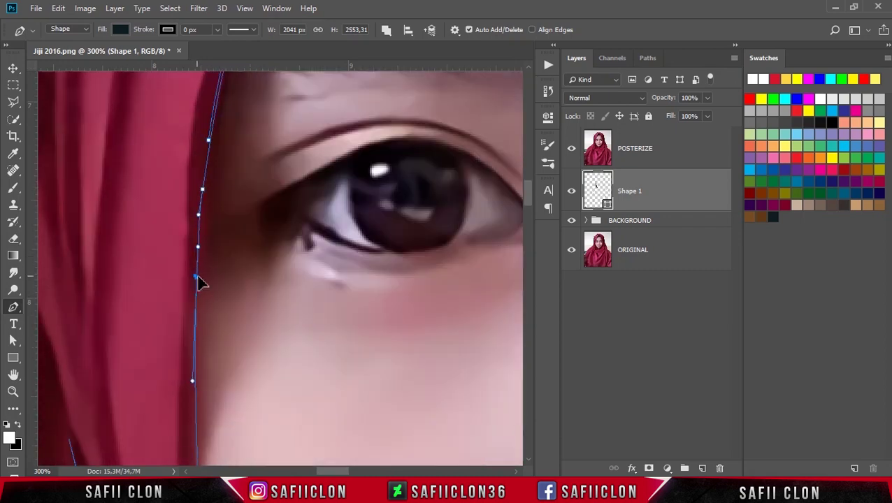
left_click_drag(200, 285, 205, 272)
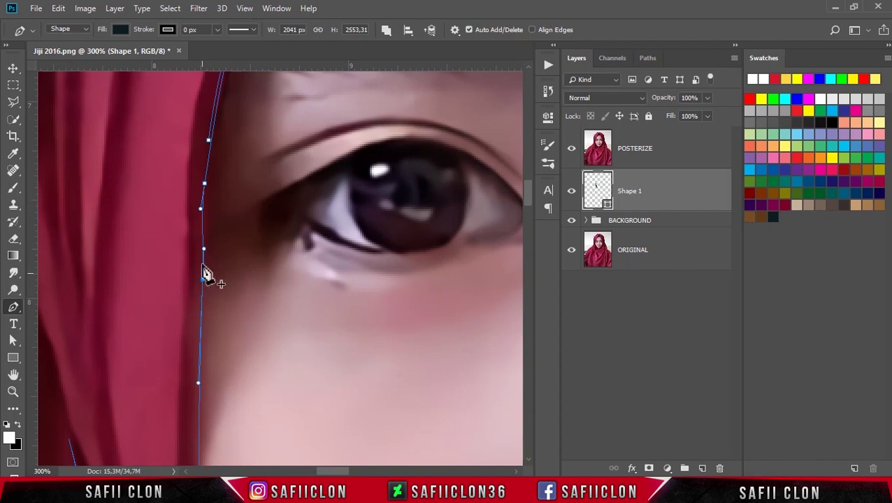
Finish the line along the hijab-cheek edge down to the jawline
scroll(202, 258, "down", 2)
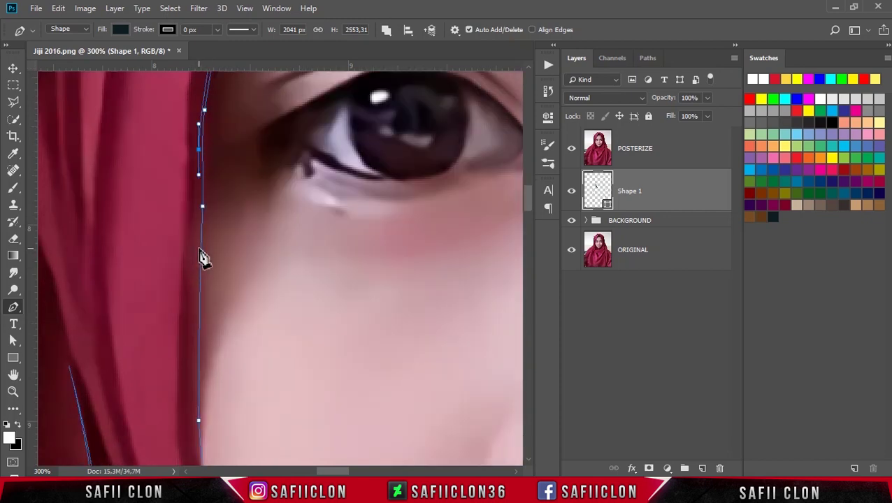
scroll(199, 294, "down", 2)
left_click_drag(191, 355, 223, 374)
scroll(197, 328, "down", 2)
scroll(210, 343, "down", 2)
scroll(266, 357, "down", 3)
left_click(311, 329)
left_click(374, 454)
scroll(374, 420, "down", 1)
scroll(378, 391, "down", 2)
scroll(378, 391, "right", 2)
left_click(363, 381)
scroll(381, 350, "down", 1)
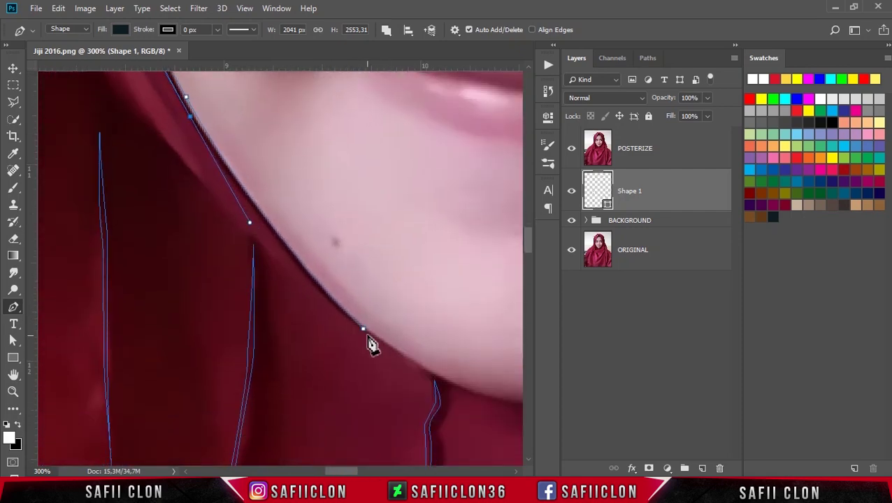
scroll(377, 321, "down", 2)
scroll(389, 294, "down", 5)
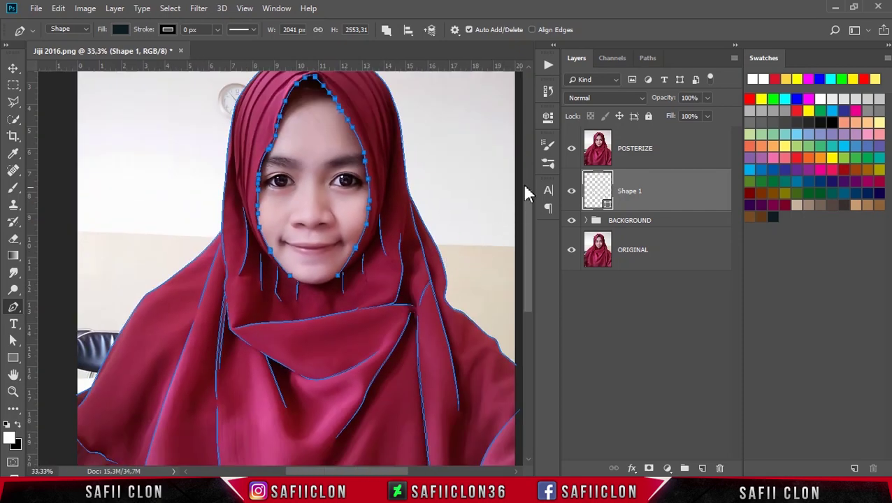
left_click(571, 151)
key("Return")
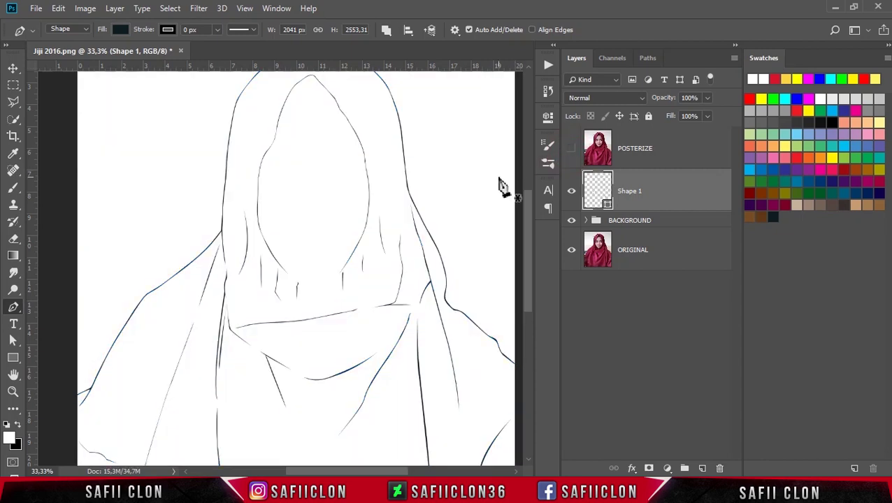
key("ctrl+minus")
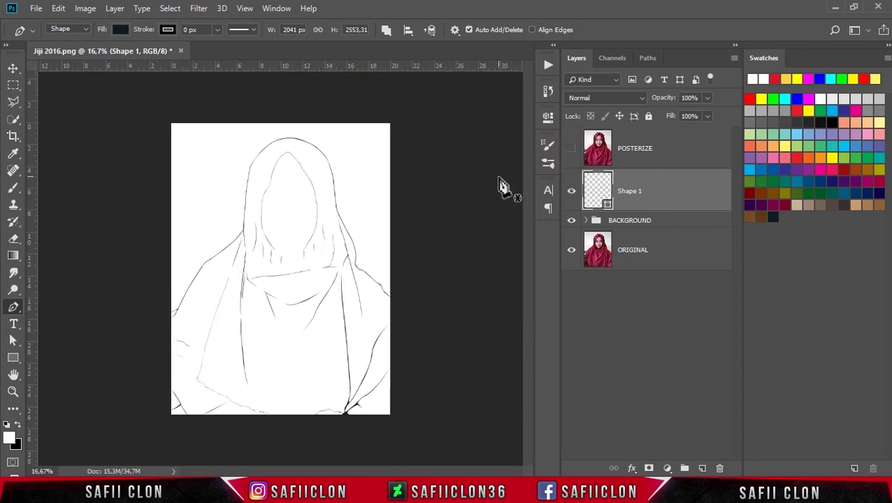
key("ctrl+plus")
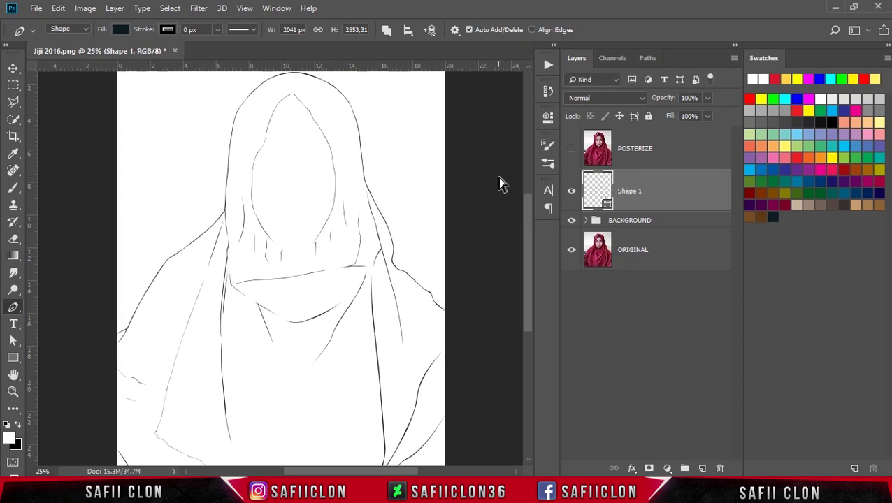
key("ctrl+plus")
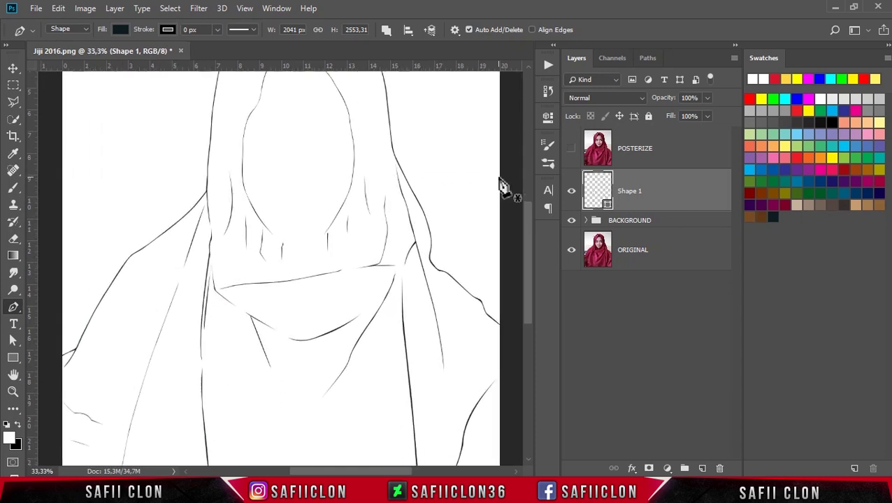
scroll(419, 171, "up", 2)
key("ctrl+v")
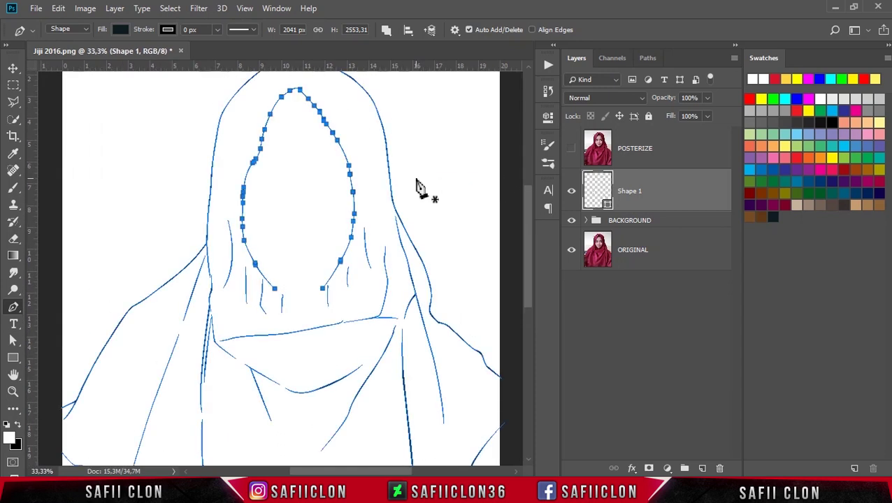
left_click_drag(402, 473, 381, 471)
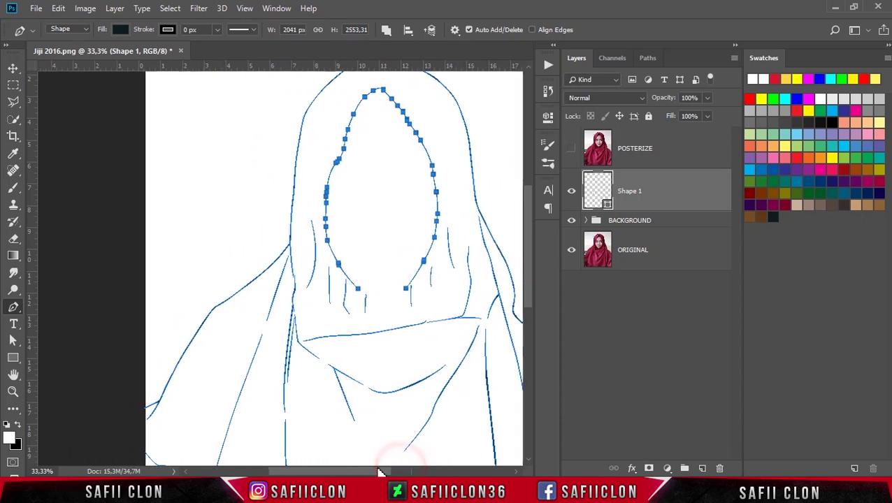
left_click_drag(375, 473, 390, 384)
scroll(493, 308, "up", 2)
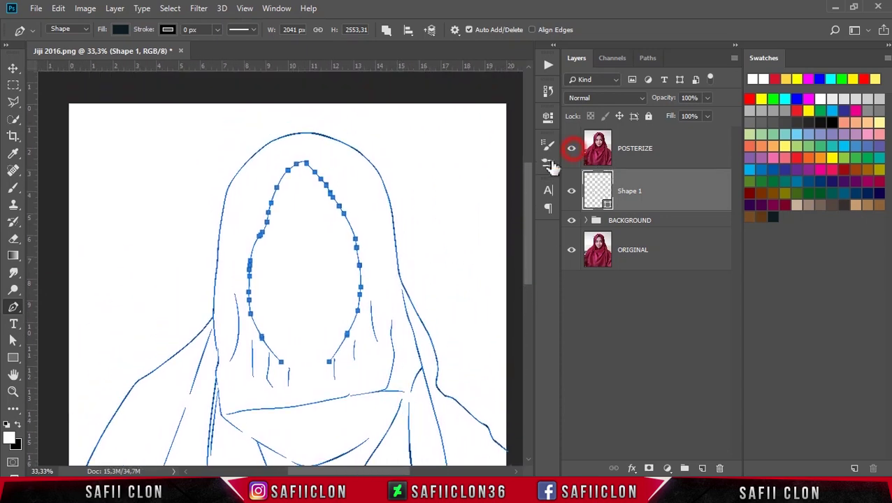
left_click(571, 150)
Zoom in to 100% and finish the face outline path
key("ctrl+plus")
key("ctrl+plus")
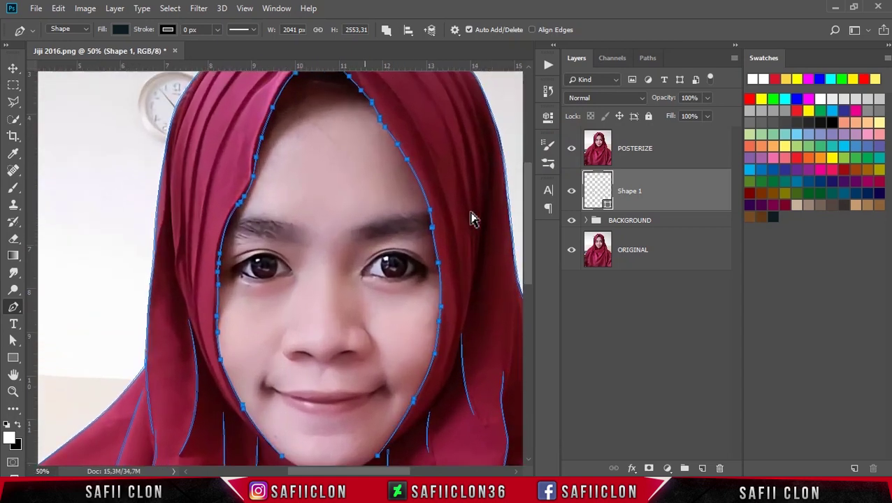
scroll(471, 224, "down", 1)
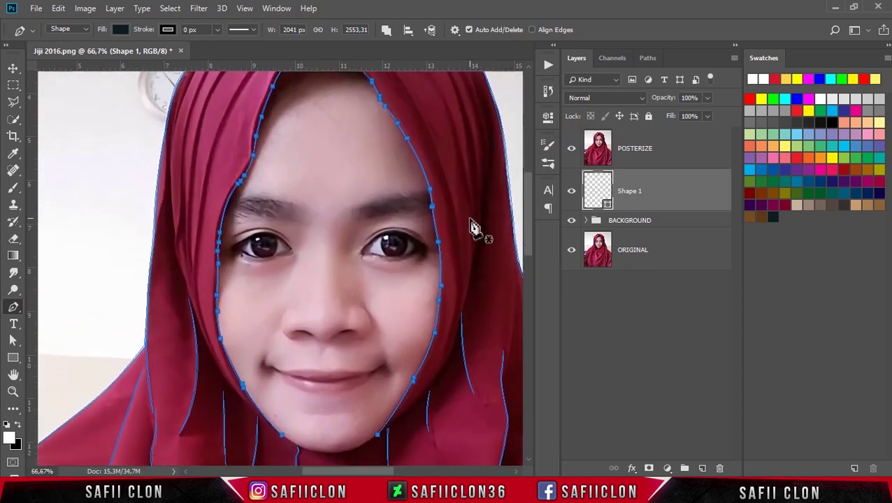
key("ctrl+plus")
scroll(478, 210, "down", 2)
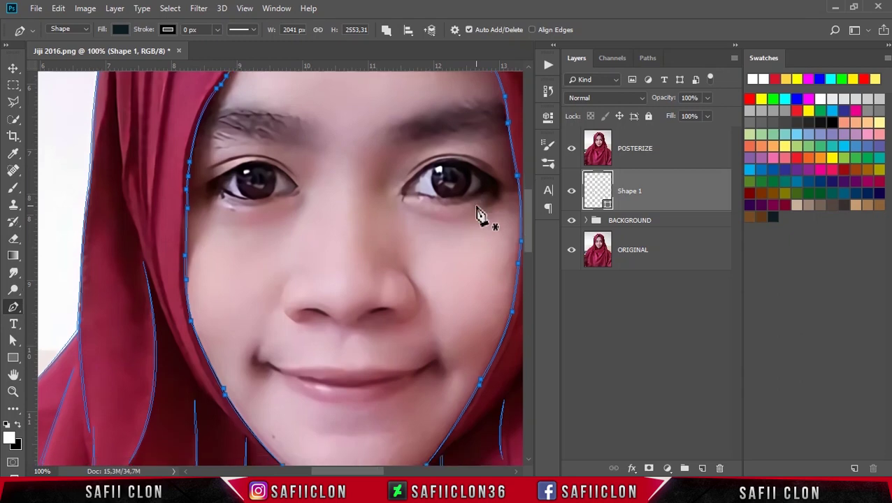
scroll(478, 214, "down", 2)
scroll(320, 378, "up", 1)
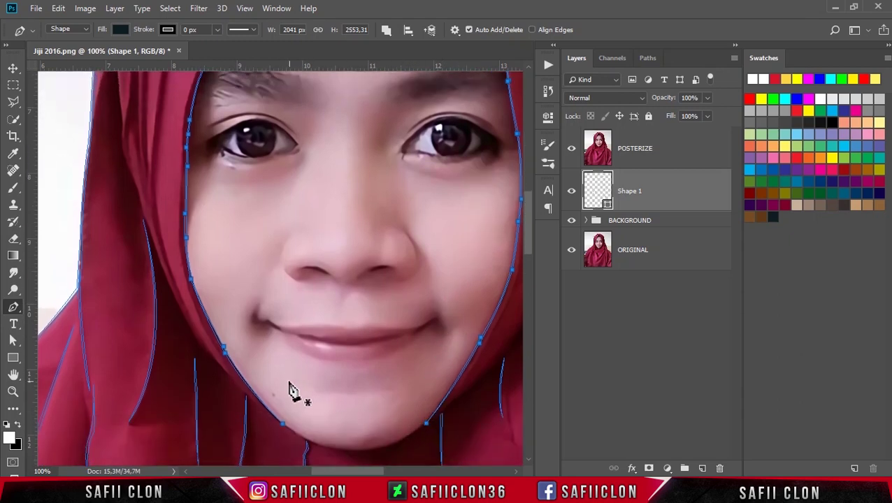
scroll(292, 392, "up", 1)
scroll(237, 445, "up", 1)
left_click(237, 440)
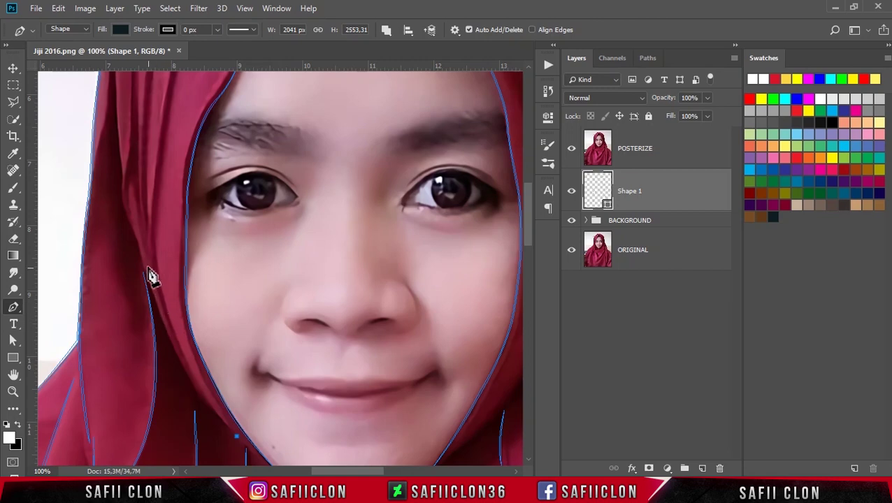
Start a new curved pen path along the left hijab fold from the cheek
left_click_drag(144, 257, 120, 149)
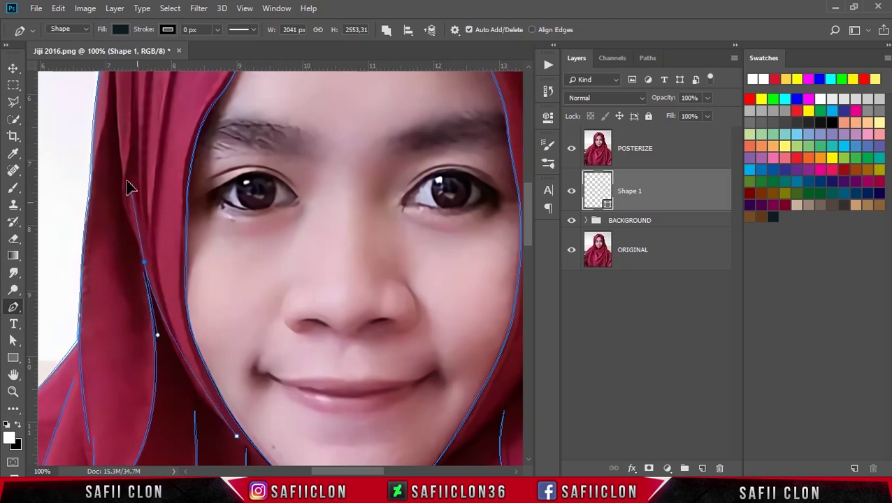
scroll(159, 353, "up", 3)
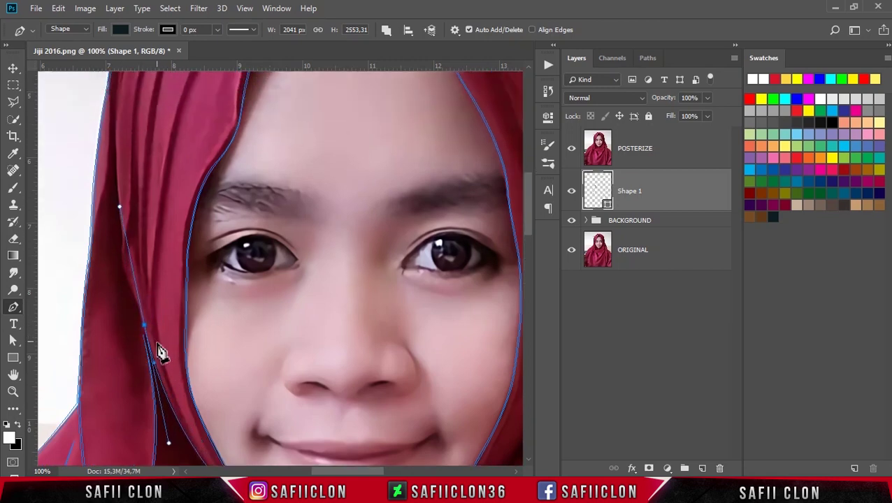
scroll(147, 336, "down", 5)
scroll(177, 354, "down", 2)
left_click_drag(236, 353, 317, 430)
scroll(300, 413, "up", 3)
scroll(291, 413, "up", 2)
scroll(289, 411, "up", 2)
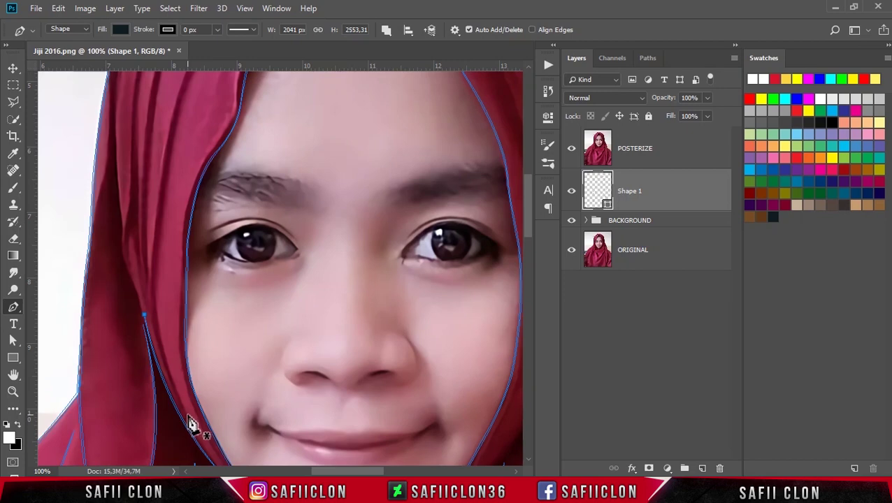
scroll(183, 398, "up", 2)
left_click_drag(151, 352, 145, 294)
scroll(161, 360, "down", 5)
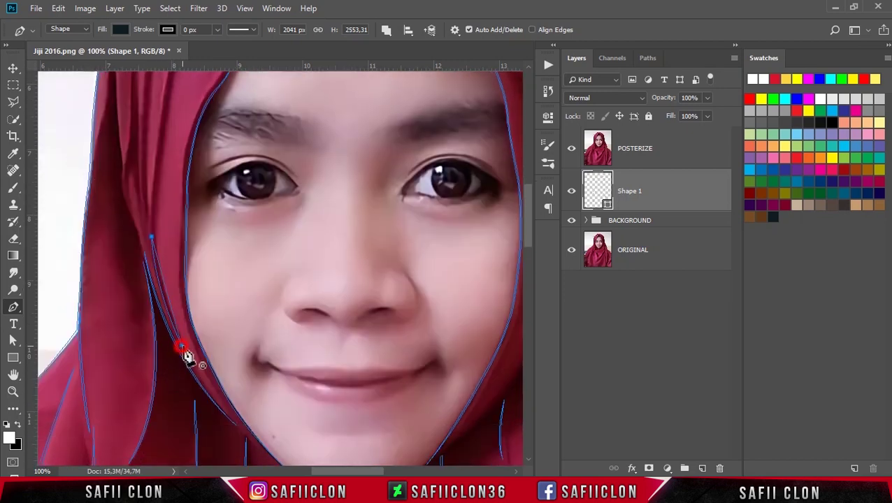
scroll(210, 406, "up", 5)
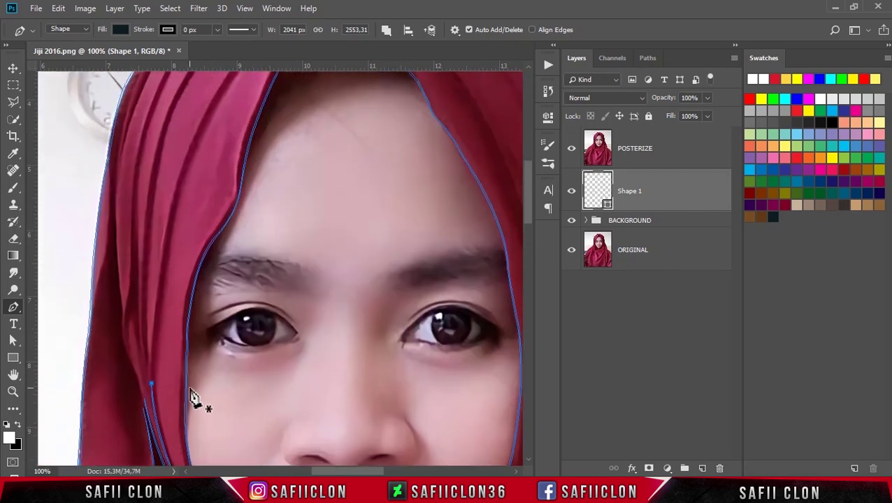
scroll(174, 413, "up", 2)
scroll(168, 398, "up", 1)
Continue the fold curve up over the crown and down the hijab's right side
left_click_drag(187, 239, 217, 179)
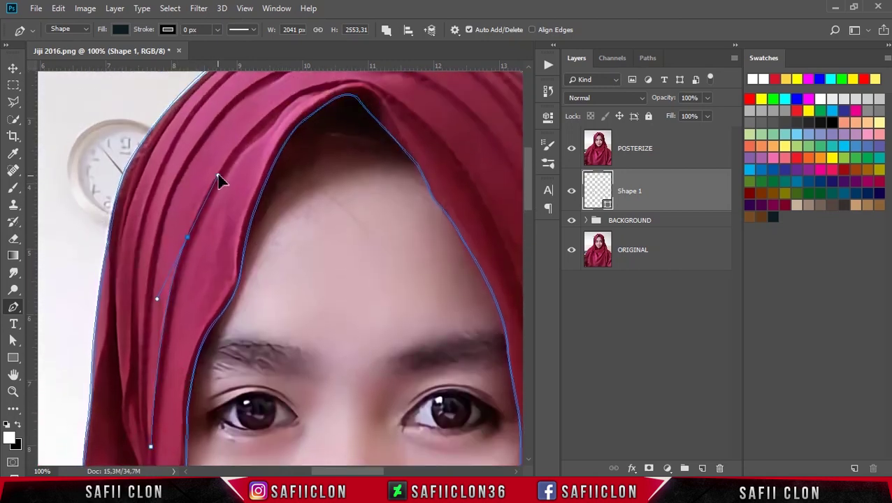
scroll(219, 175, "up", 1)
left_click_drag(336, 103, 415, 93)
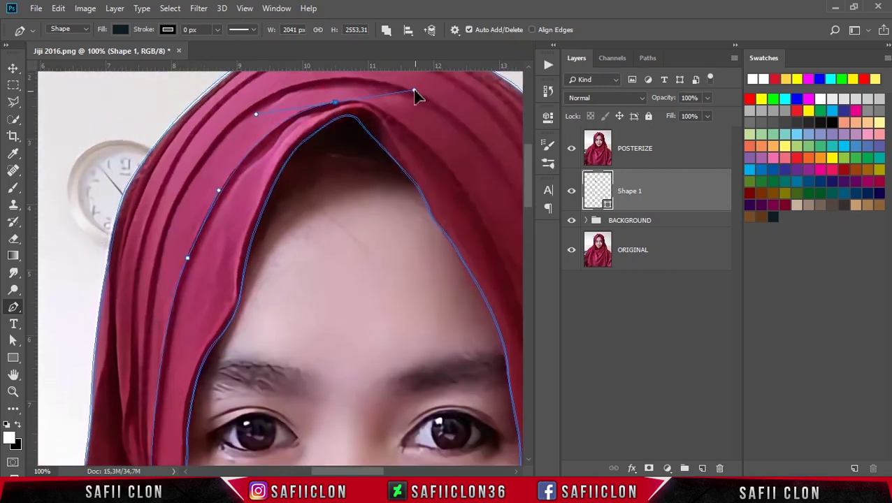
scroll(433, 279, "right", 2)
scroll(420, 300, "down", 2)
scroll(427, 336, "down", 1)
left_click_drag(433, 348, 434, 388)
scroll(433, 412, "down", 3)
left_click_drag(432, 421, 429, 370)
scroll(472, 284, "up", 3)
scroll(461, 265, "down", 3)
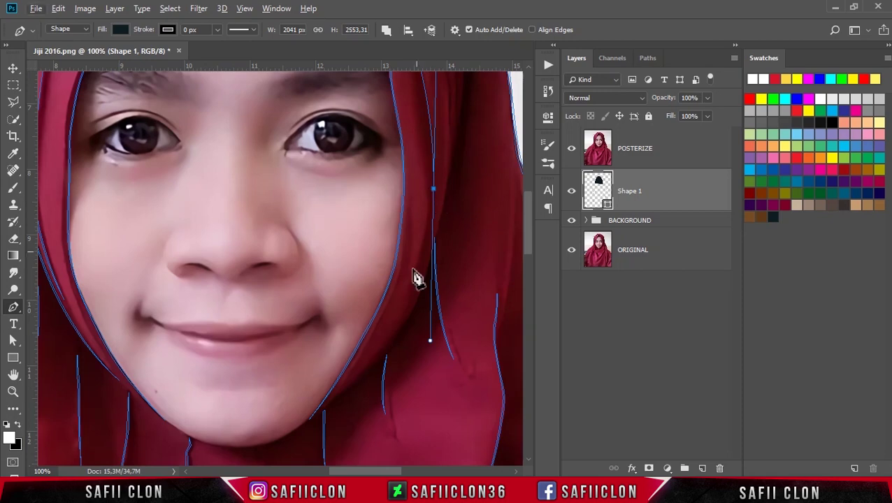
Add curved anchors low on the right hijab fold, one broken into a sharp turn
left_click_drag(400, 333, 390, 350)
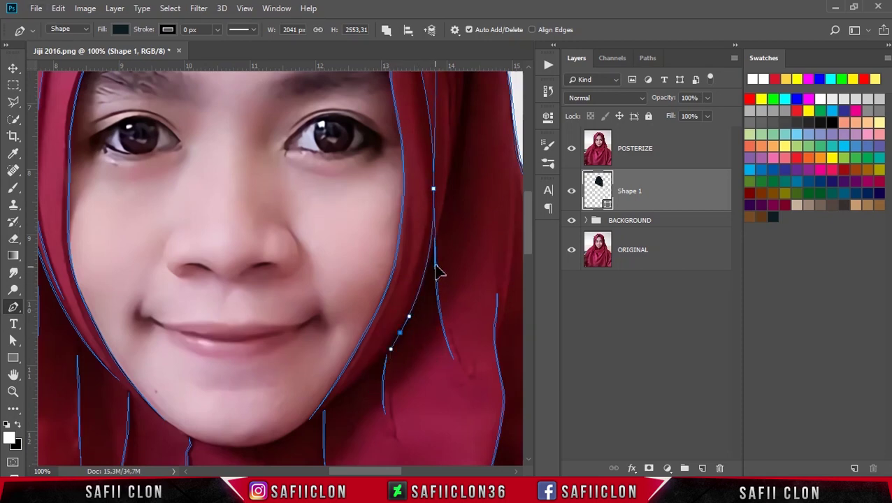
left_click(400, 333, "alt")
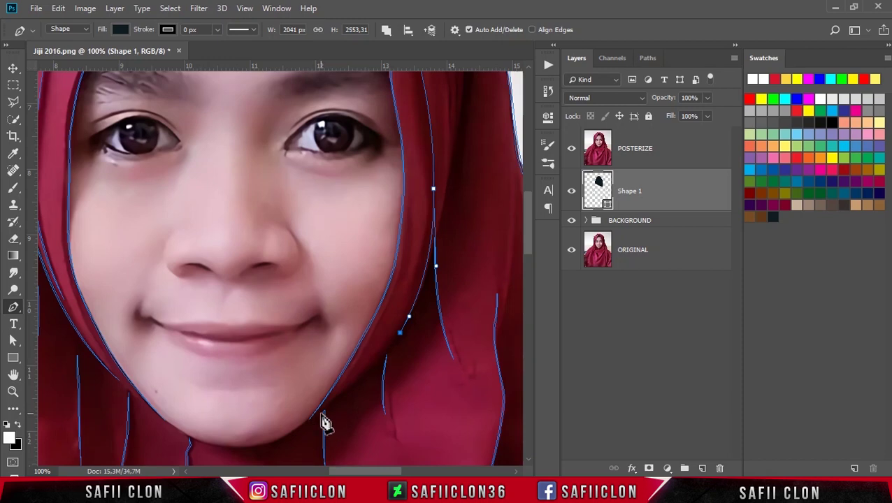
left_click_drag(325, 410, 285, 440)
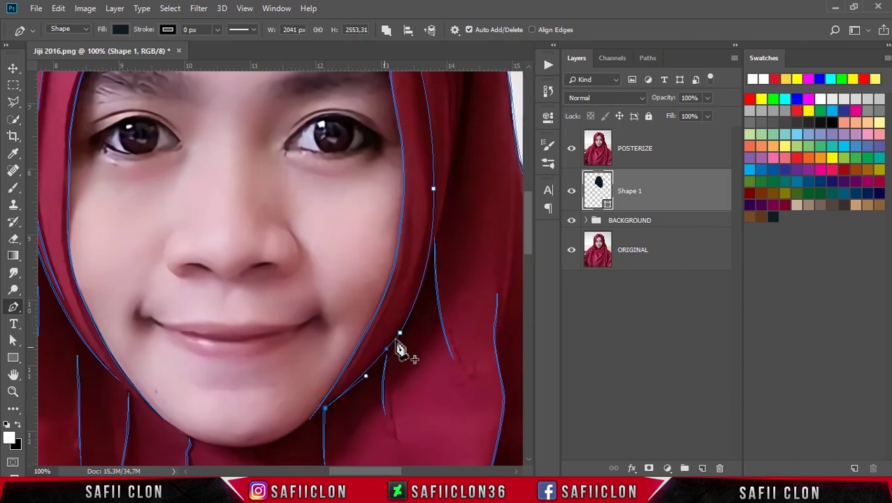
scroll(441, 329, "up", 5)
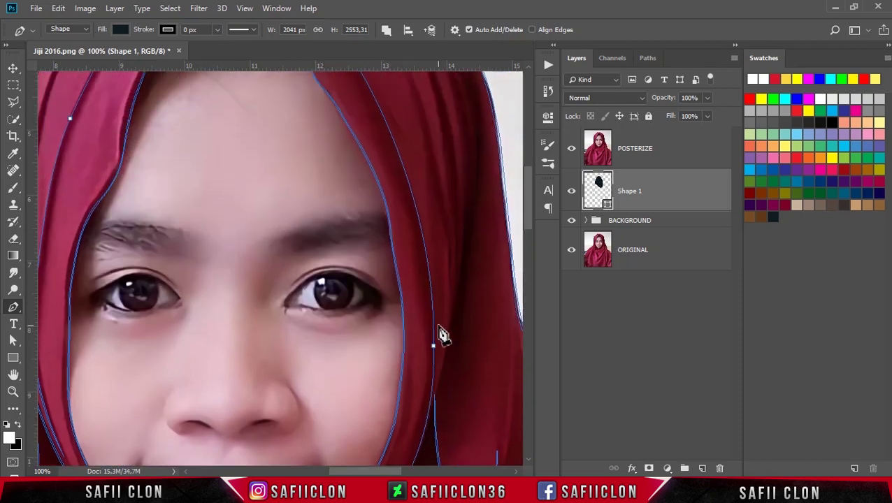
scroll(441, 329, "down", 4)
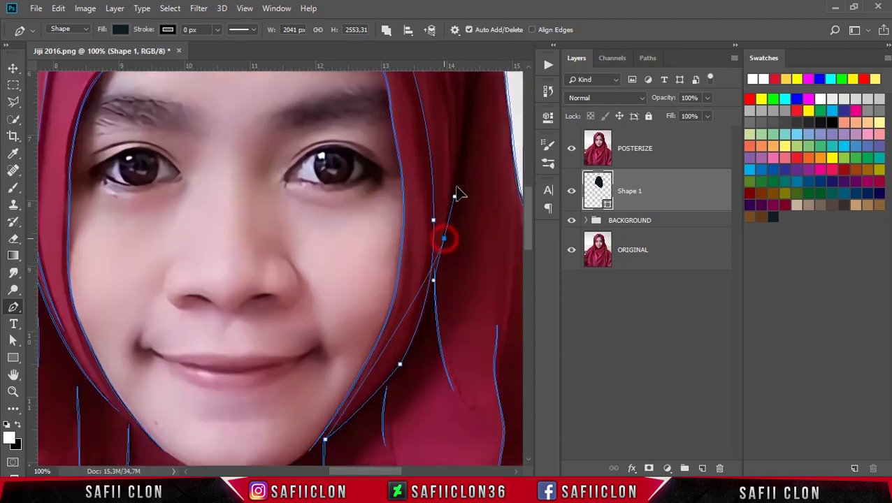
Add anchors up the hijab edge beside the cheek toward the forehead, including corner points
left_click_drag(425, 314, 447, 248)
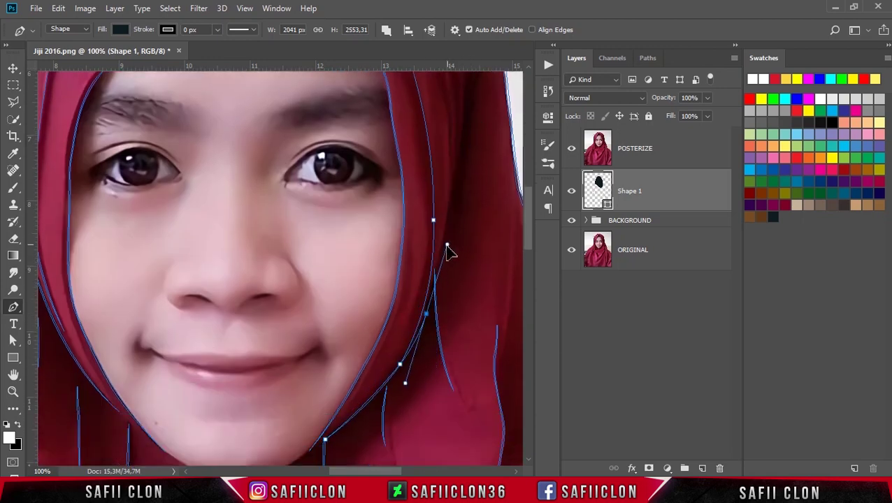
scroll(431, 325, "up", 2)
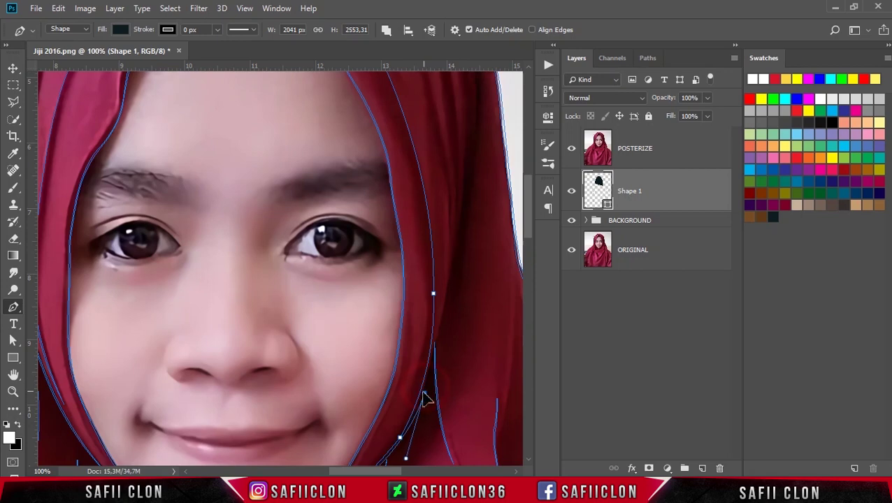
scroll(424, 392, "up", 2)
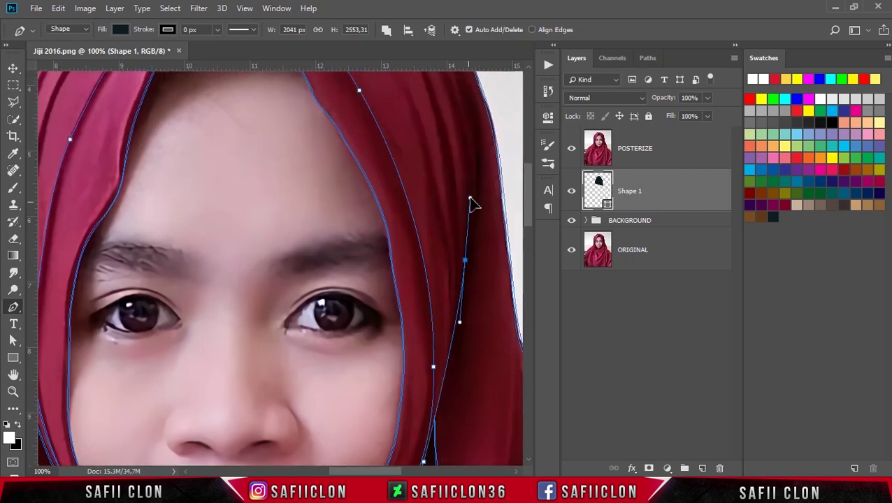
left_click_drag(452, 332, 455, 295)
left_click(451, 333)
left_click(423, 439)
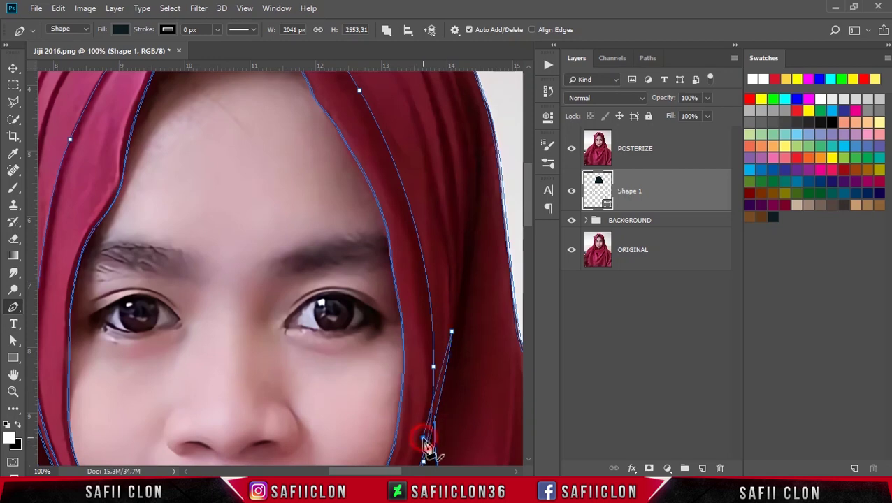
left_click_drag(416, 216, 388, 113)
scroll(434, 315, "up", 5)
scroll(425, 349, "up", 2)
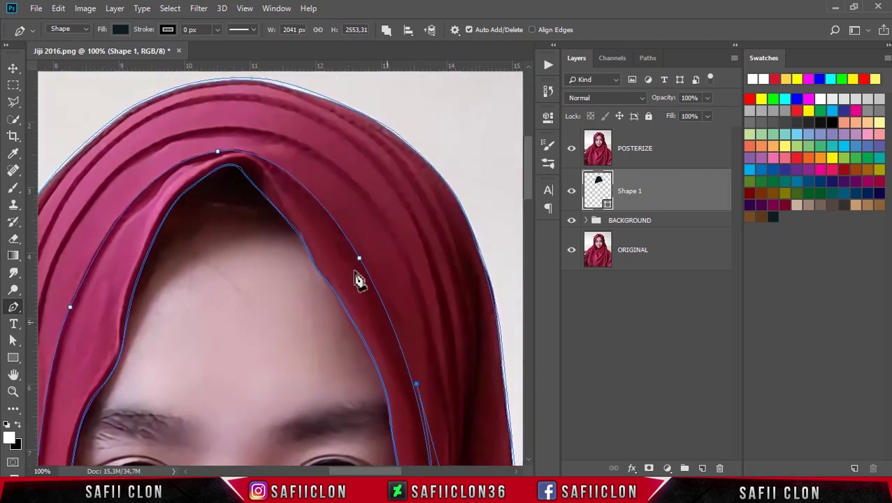
Place an anchor over the crown and refine it to follow the hijab arch
mouse_move(317, 194)
left_mouse_down()
mouse_move(251, 112)
mouse_move(256, 127)
left_mouse_up()
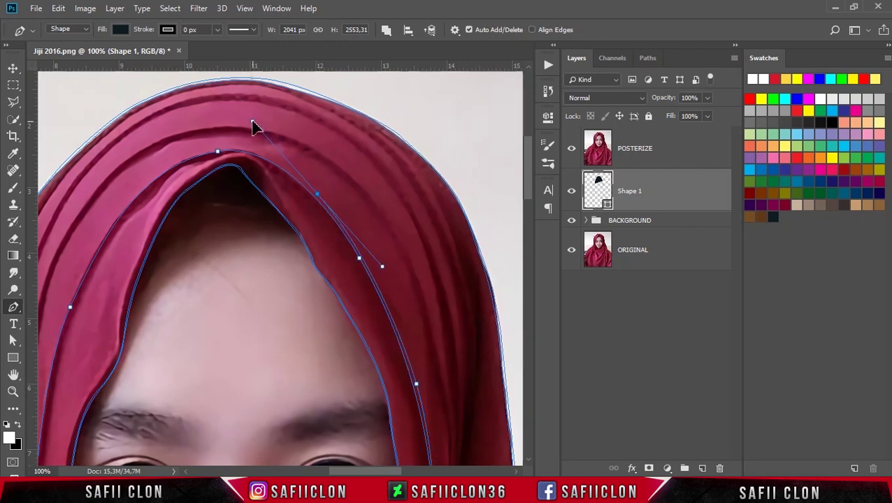
left_click_drag(318, 195, 324, 205)
left_click_drag(385, 278, 384, 270)
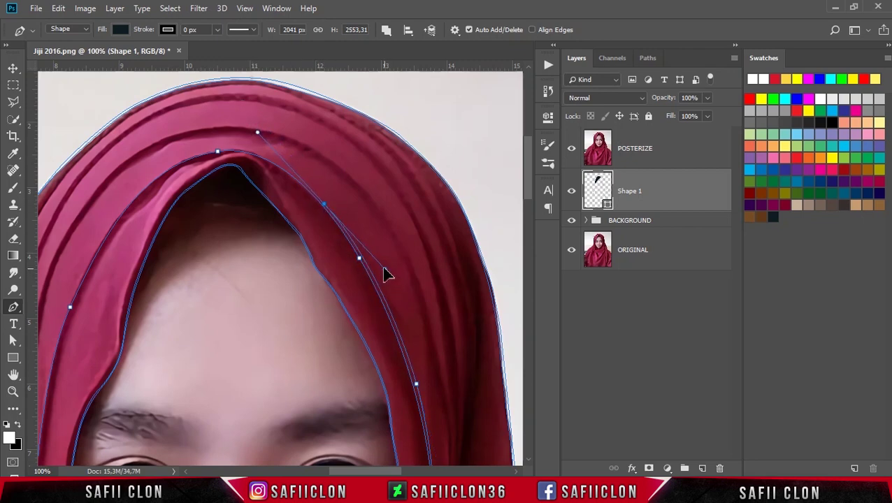
Zoom to 200% and bend the path's curves to fit the left hijab fold
key("ctrl+plus")
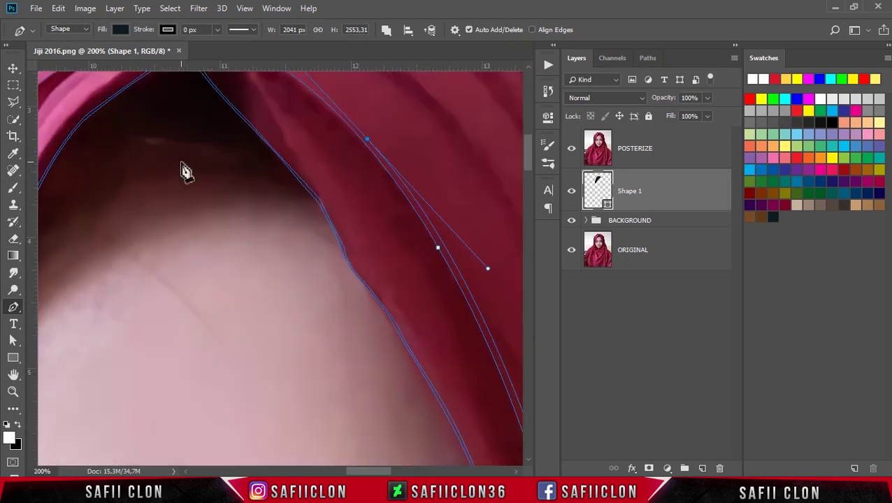
scroll(95, 184, "up", 4)
scroll(98, 188, "left", 2)
scroll(202, 218, "left", 3)
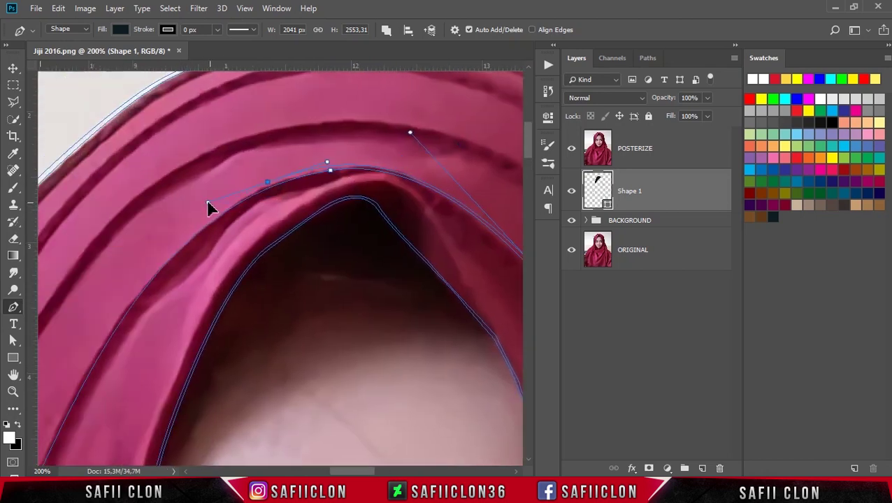
scroll(278, 191, "down", 2)
scroll(210, 245, "down", 2)
left_click_drag(73, 325, 45, 388)
scroll(63, 413, "left", 3)
left_click_drag(65, 418, 111, 425)
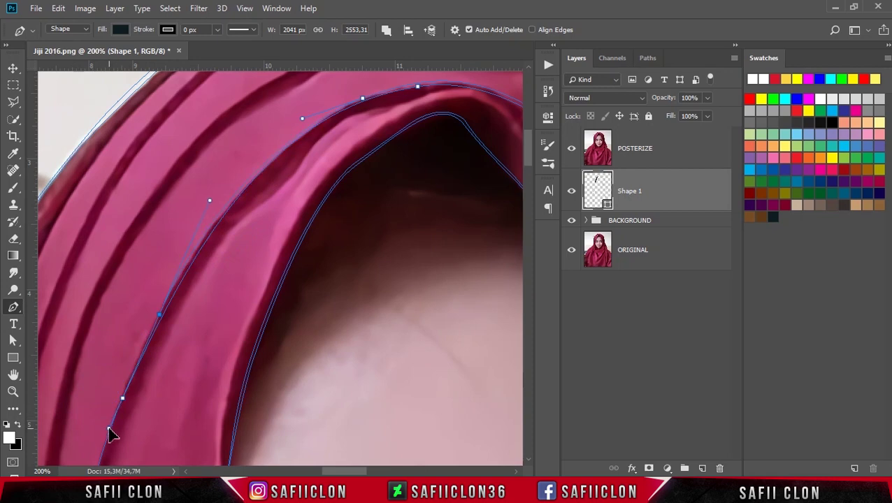
scroll(116, 364, "down", 2)
scroll(140, 266, "down", 3)
left_click_drag(83, 330, 82, 358)
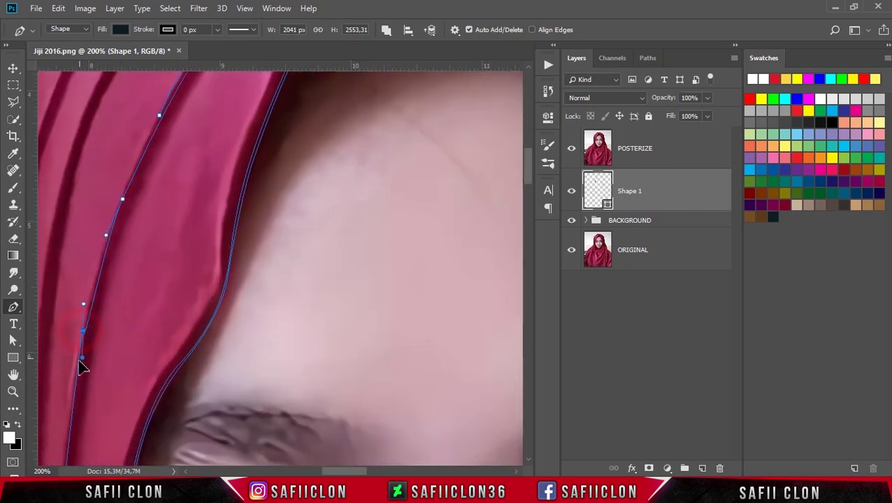
scroll(74, 368, "down", 2)
Add two anchors further down the left fold and reshape the segment above them
left_click(54, 397)
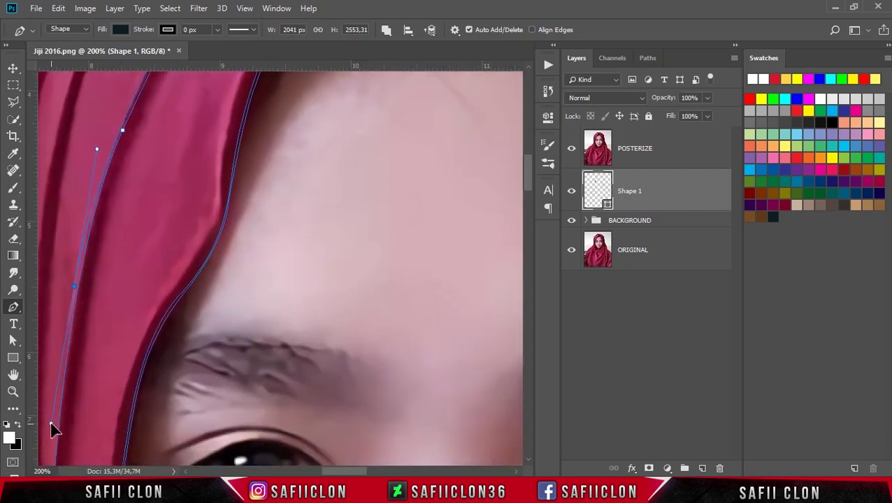
scroll(63, 377, "down", 3)
scroll(69, 330, "down", 2)
left_click(50, 363)
scroll(301, 455, "left", 3)
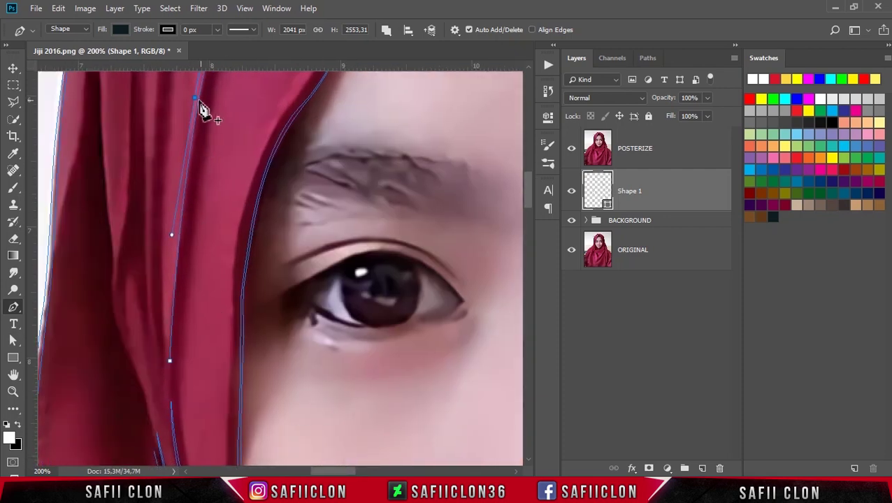
left_click_drag(172, 364, 174, 430)
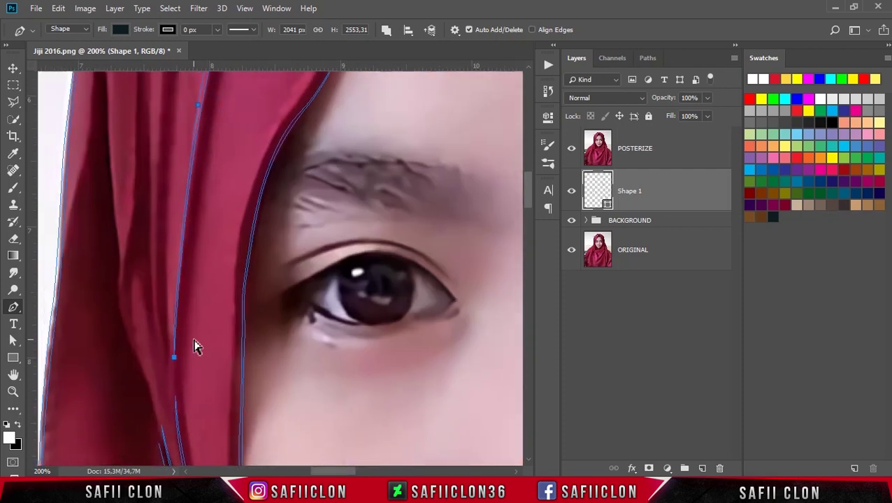
scroll(195, 346, "down", 3)
scroll(195, 350, "up", 1)
scroll(195, 350, "up", 2)
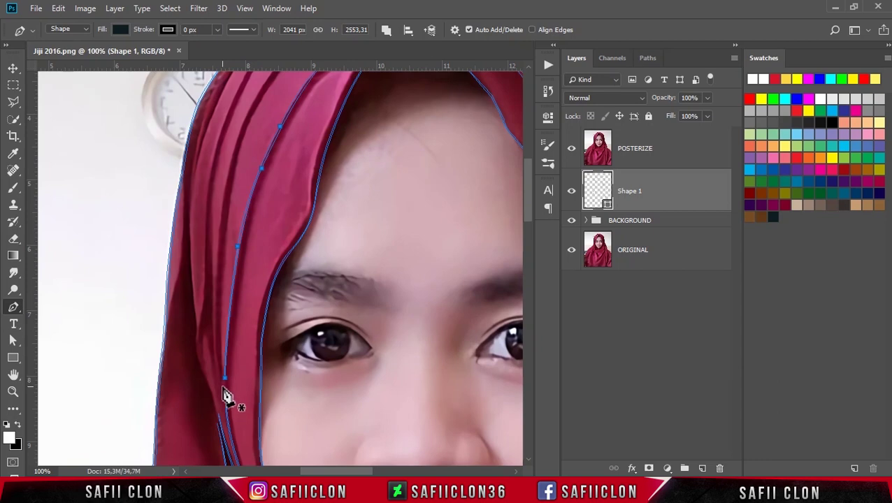
Trace a smooth curve across the top of the hijab crown and adjust its handles
left_click_drag(224, 200, 242, 119)
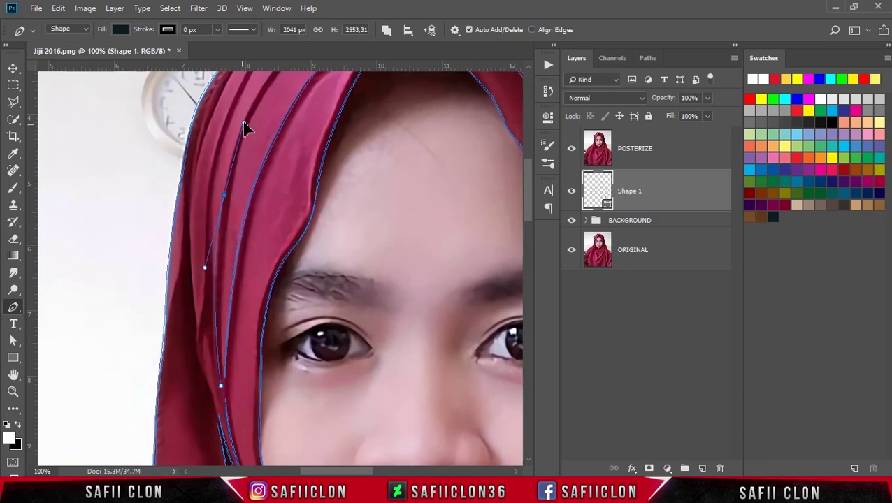
scroll(285, 213, "up", 3)
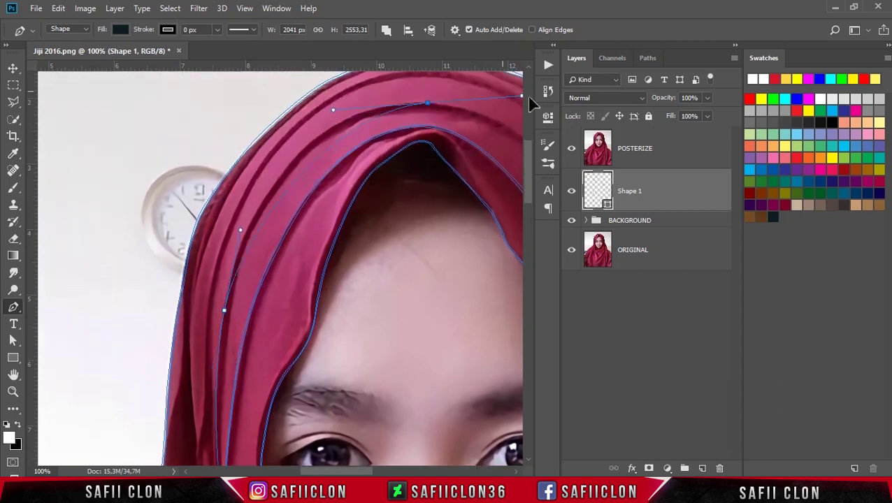
scroll(508, 89, "up", 1)
scroll(508, 89, "right", 2)
left_click_drag(308, 138, 446, 139)
scroll(472, 217, "down", 1)
scroll(473, 217, "right", 2)
left_click(397, 205)
left_click_drag(376, 97, 338, 98)
left_click_drag(237, 96, 238, 93)
left_click_drag(99, 94, 128, 85)
left_click_drag(237, 96, 242, 99)
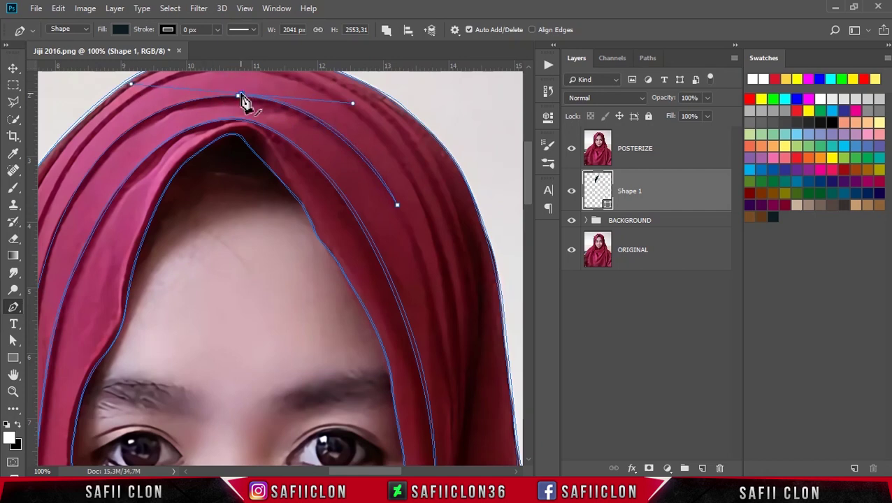
Add anchors along the hijab fold down the left side
scroll(279, 265, "left", 4)
scroll(219, 189, "left", 1)
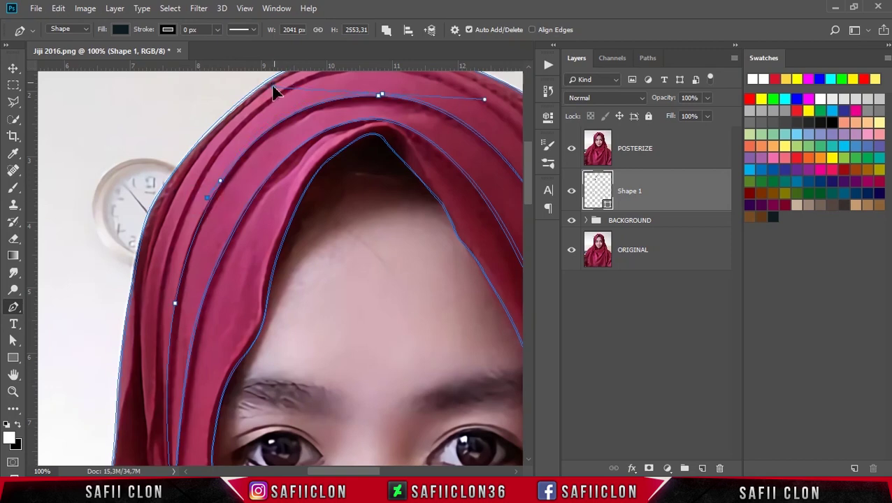
scroll(241, 154, "down", 2)
scroll(210, 279, "down", 1)
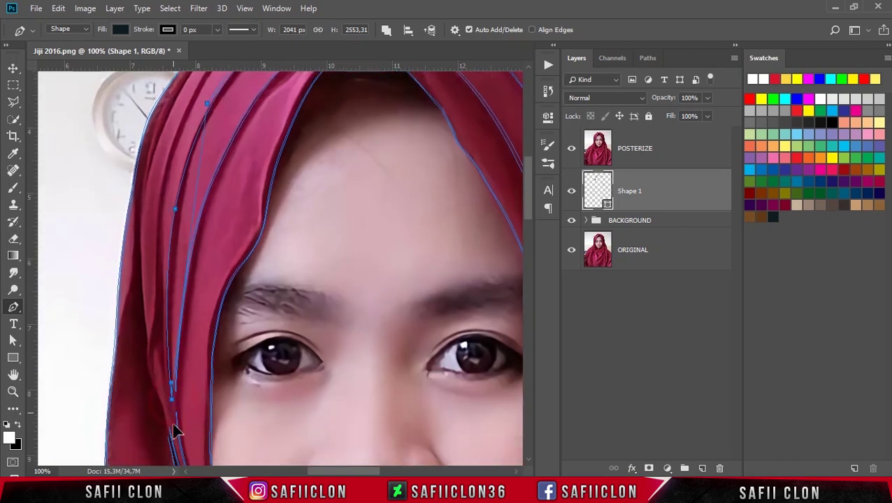
scroll(176, 430, "down", 5)
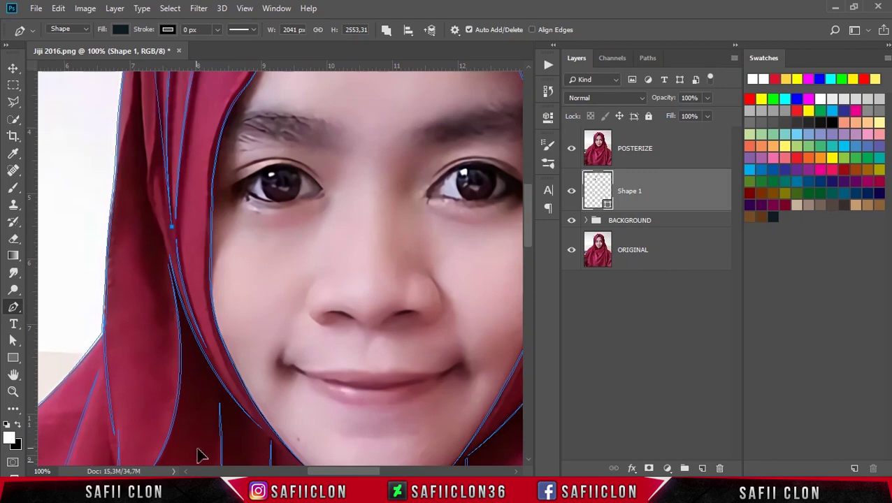
scroll(230, 205, "up", 3)
scroll(212, 158, "up", 3)
left_click(206, 143)
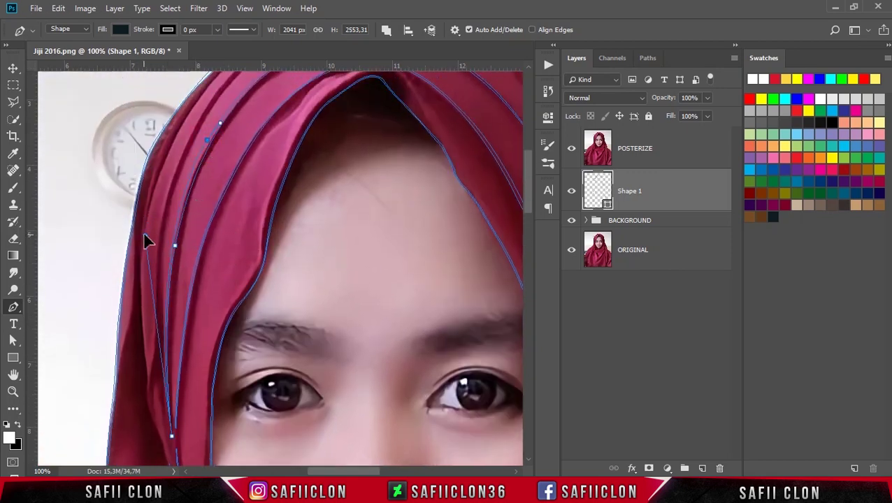
left_click(146, 236)
Extend the left fold path beside the eye and make its last anchor a corner
scroll(175, 237, "down", 2)
scroll(185, 244, "down", 1)
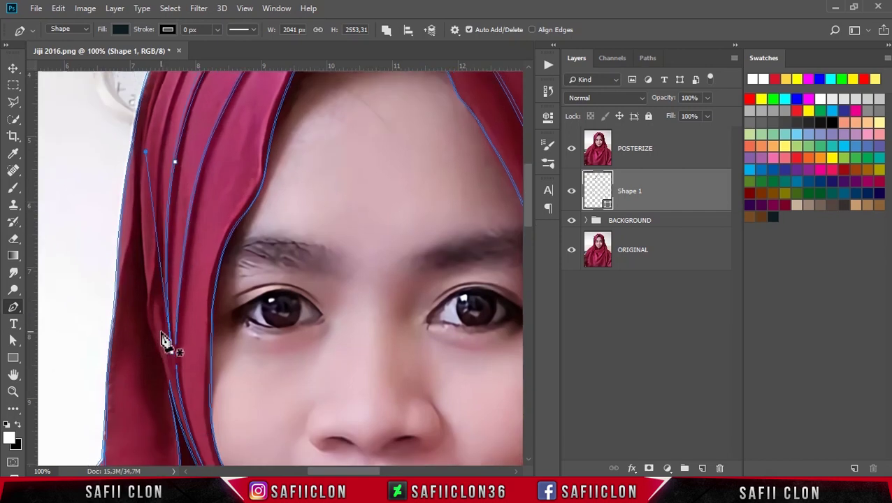
scroll(163, 340, "up", 2)
left_click(147, 354)
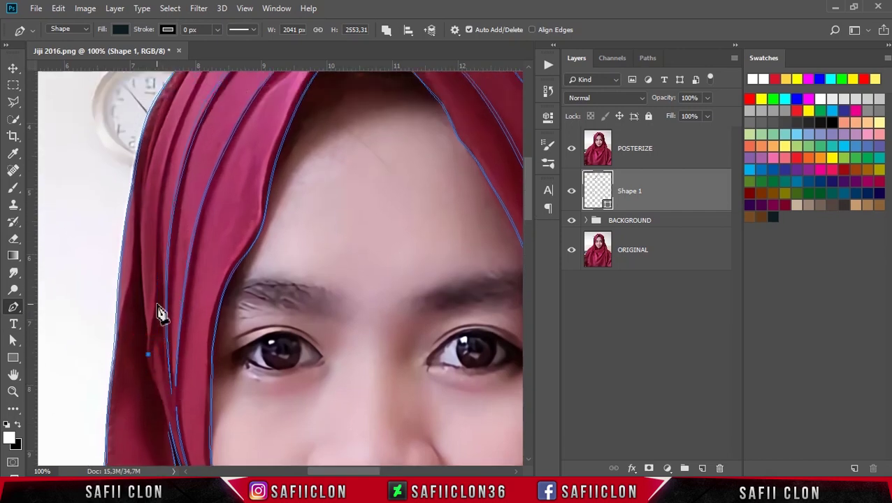
left_click(155, 309)
scroll(160, 315, "up", 1)
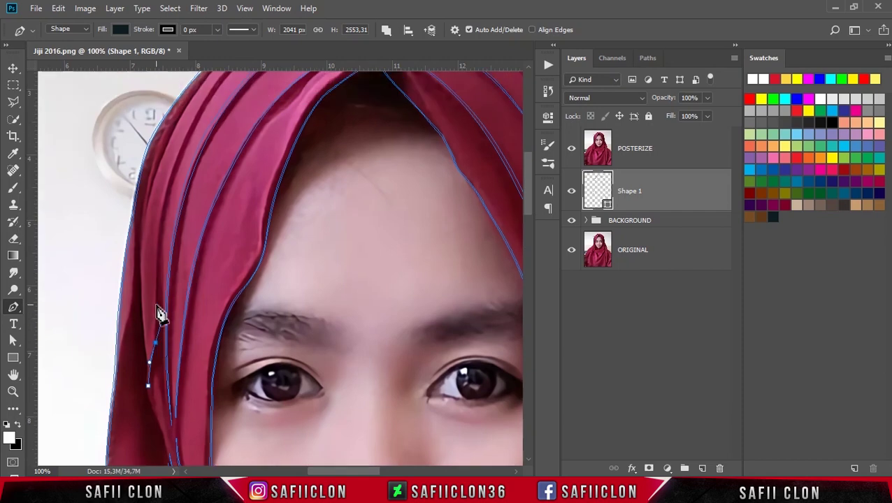
left_click_drag(174, 171, 201, 112)
scroll(231, 231, "up", 2)
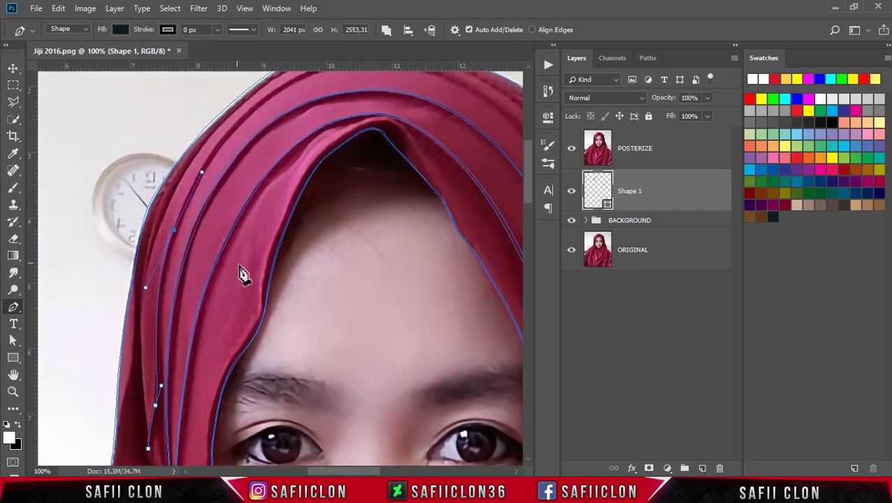
scroll(210, 293, "up", 2)
left_click(174, 307, "alt")
Reshape the curve across the hijab top and nudge the top anchor onto its edge
left_click_drag(374, 138, 461, 125)
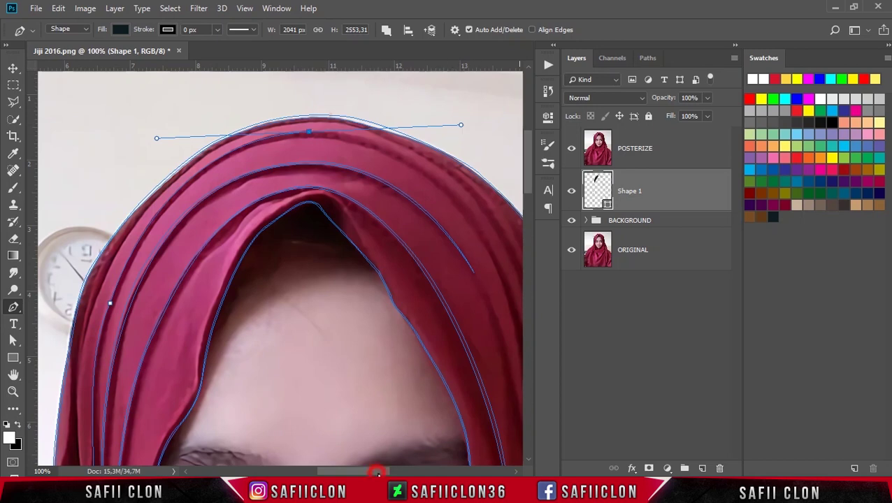
left_click_drag(376, 474, 390, 474)
left_click_drag(369, 124, 326, 130)
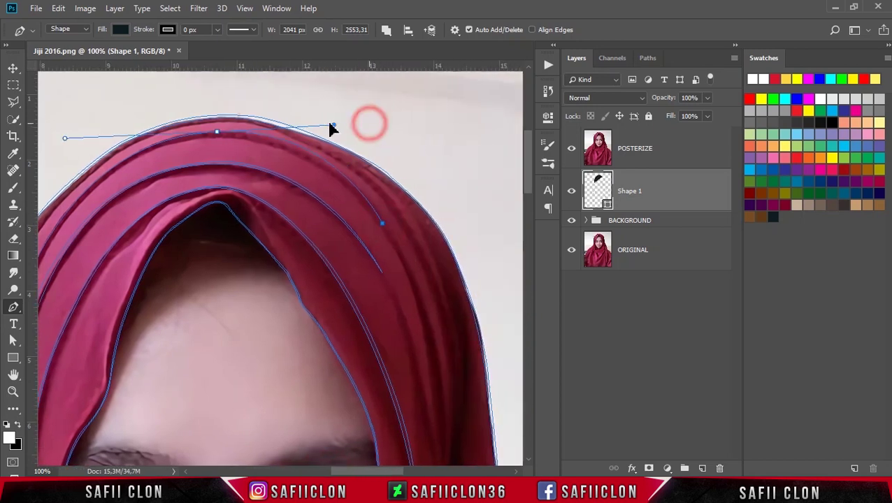
left_click_drag(217, 132, 103, 130)
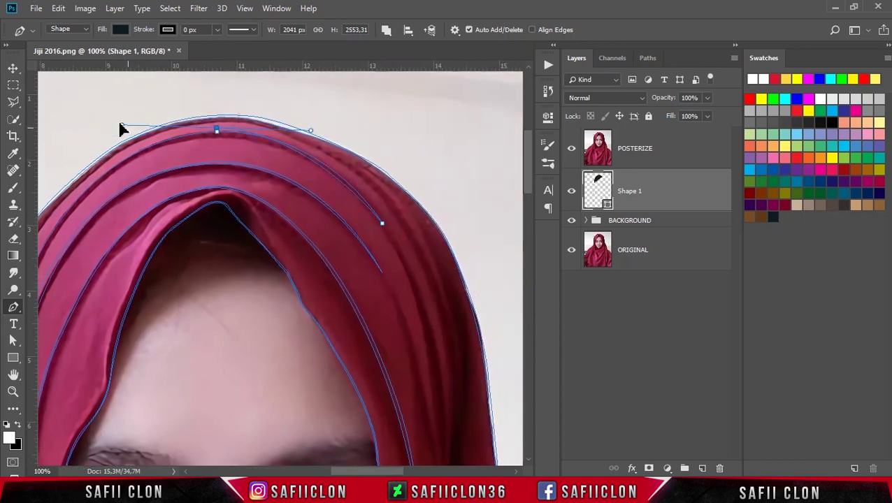
left_click_drag(219, 133, 220, 135)
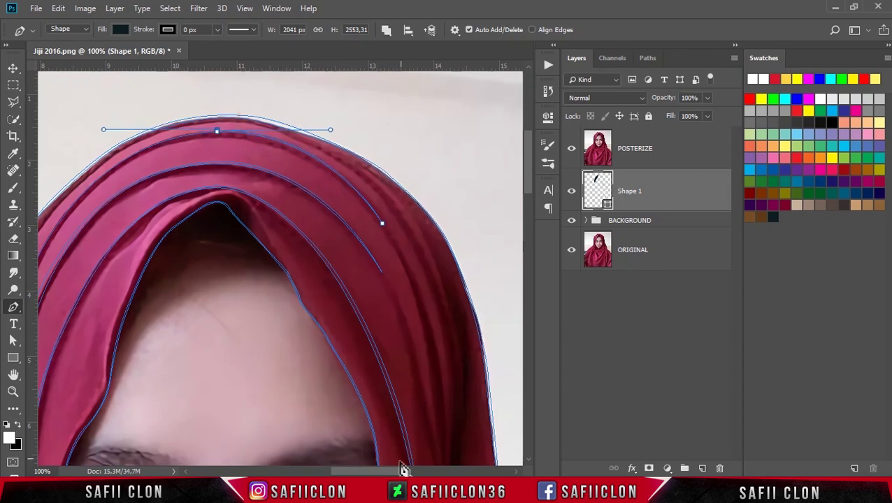
left_click_drag(404, 470, 375, 471)
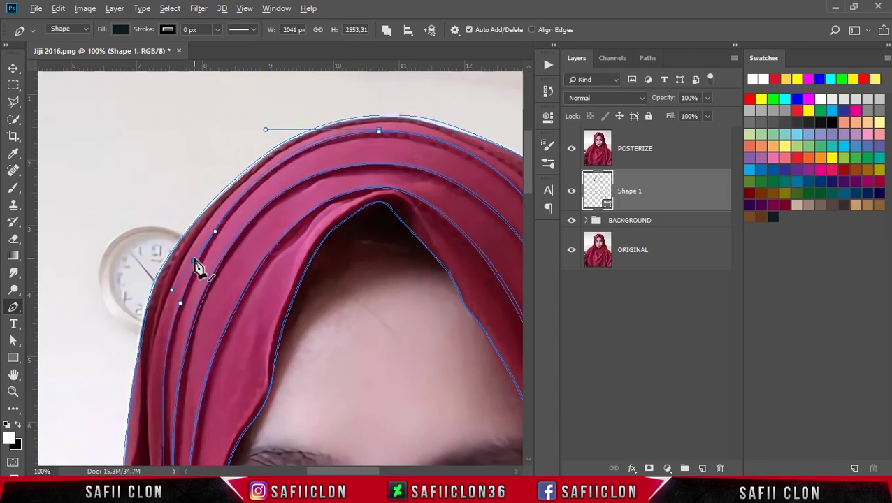
scroll(196, 266, "down", 5)
Draw a new fold line down the hijab's right side, ending lower on the fabric
left_click_drag(162, 321, 164, 336)
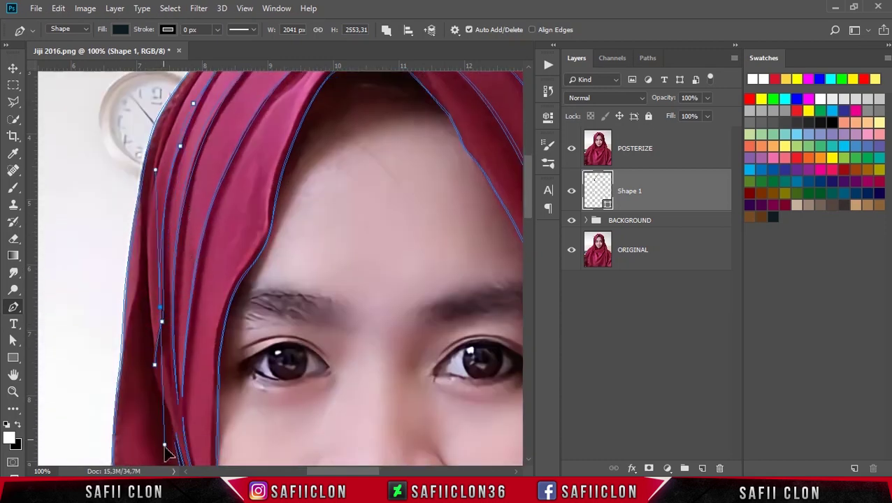
scroll(174, 350, "down", 1)
scroll(167, 280, "down", 1)
scroll(178, 300, "up", 4)
scroll(210, 301, "up", 1)
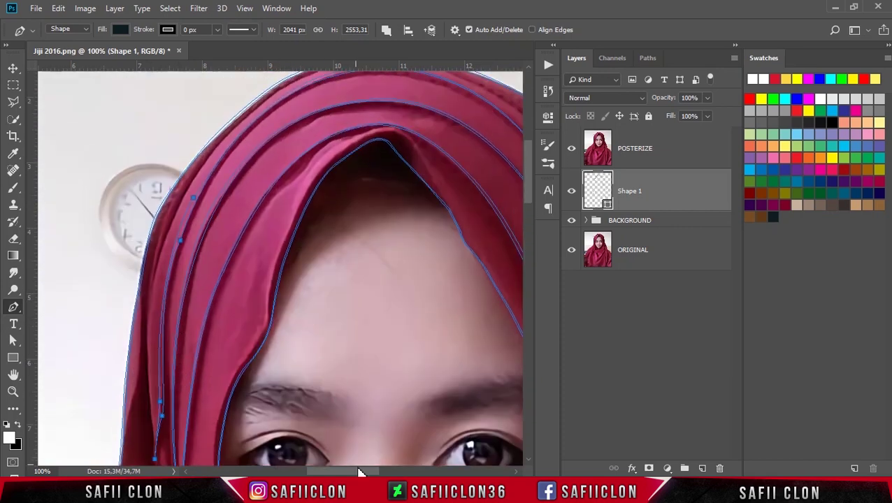
scroll(408, 255, "down", 2)
scroll(409, 255, "right", 3)
scroll(404, 213, "right", 2)
left_click_drag(379, 287, 385, 333)
left_click(386, 375)
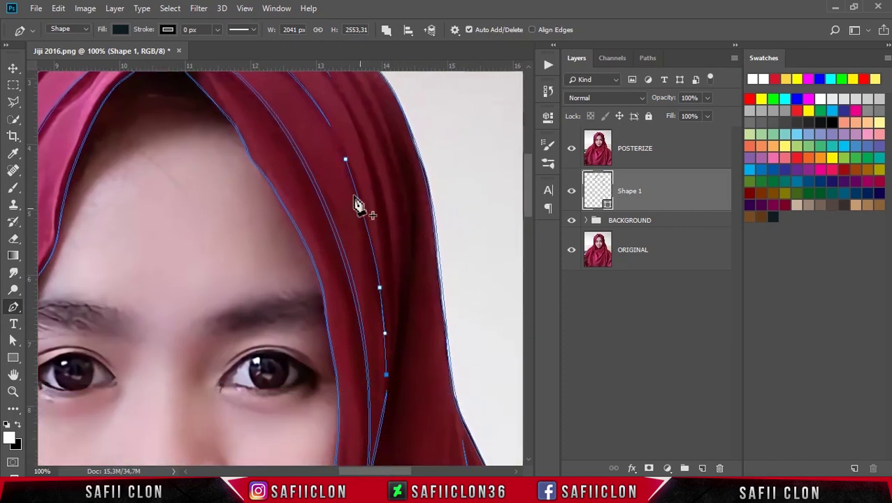
Bend the right fold line to follow the fabric and select its lower anchor
left_click(378, 258, "ctrl")
left_click_drag(379, 260, 376, 259)
scroll(384, 163, "up", 2)
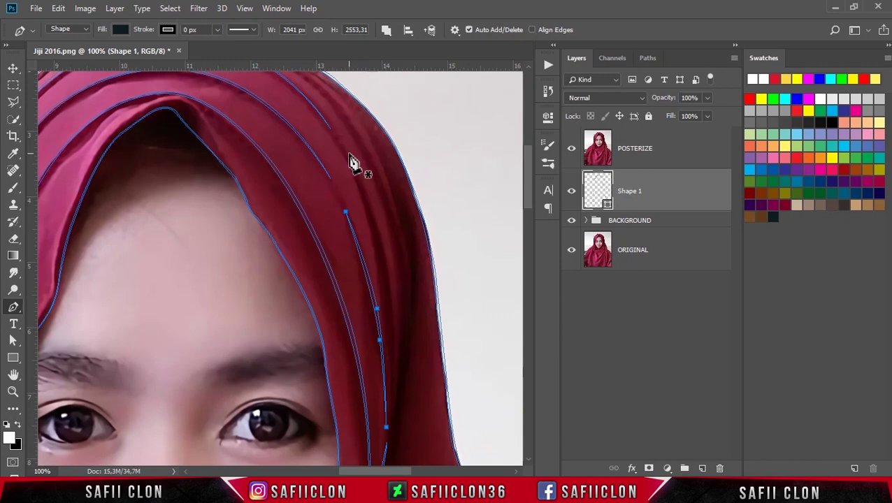
scroll(395, 265, "down", 3)
left_click(393, 329)
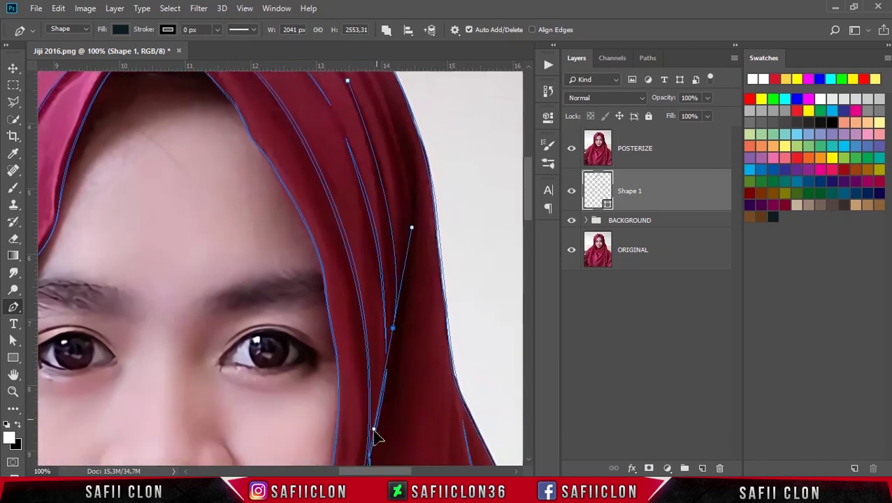
scroll(400, 322, "up", 1)
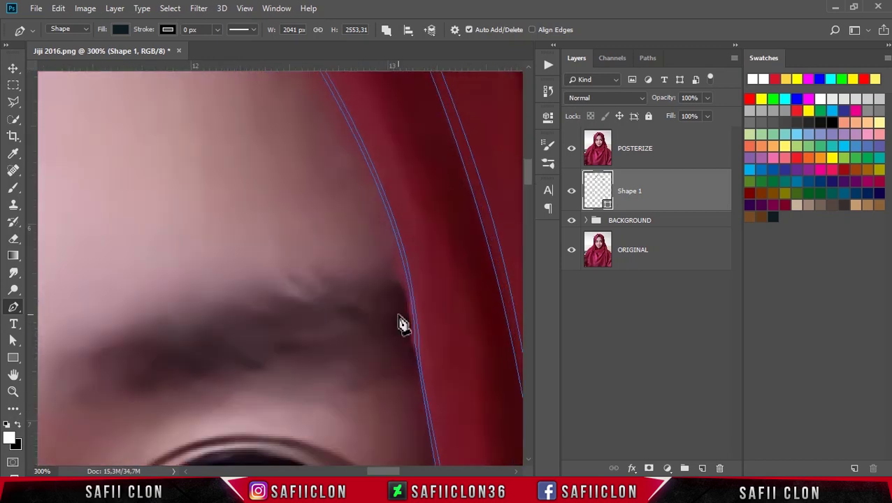
Draw the right hijab fold line down beside the right eye, ending in a sharp corner anchor
scroll(402, 324, "up", 1)
scroll(336, 325, "down", 2)
left_click_drag(271, 169, 278, 182)
scroll(272, 199, "down", 1)
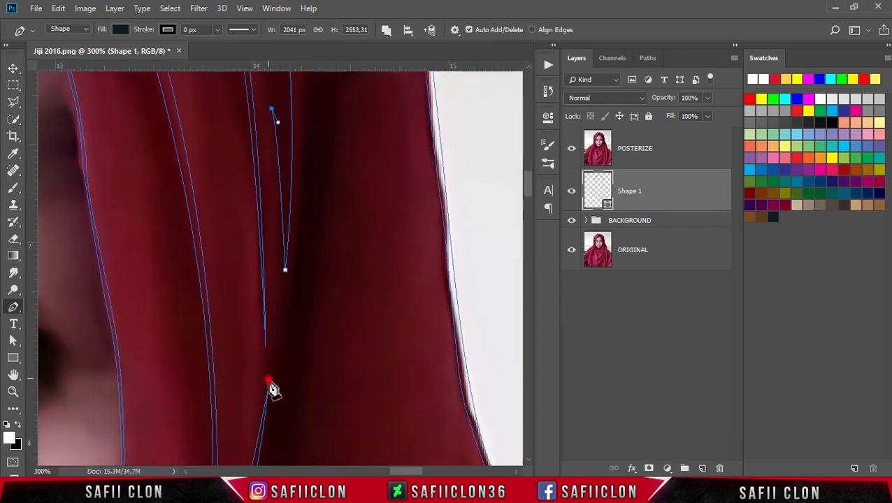
scroll(273, 383, "down", 2)
left_click_drag(268, 245, 240, 348)
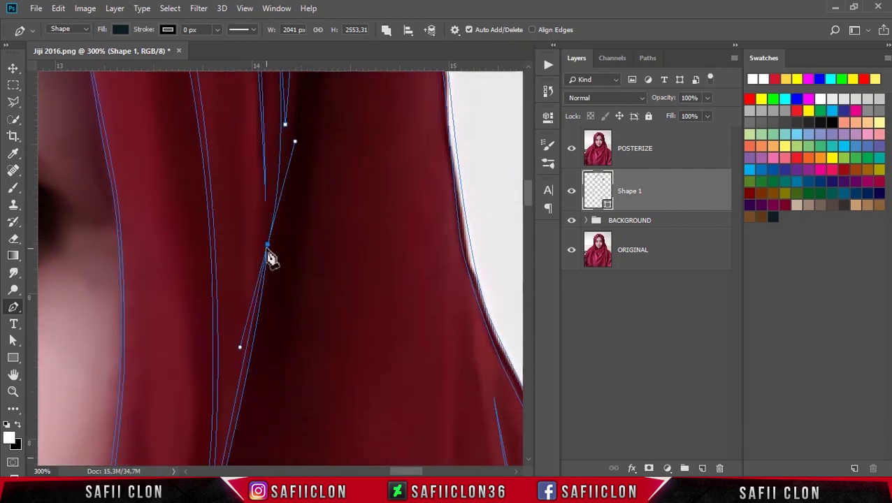
scroll(298, 248, "up", 1)
scroll(303, 282, "up", 1)
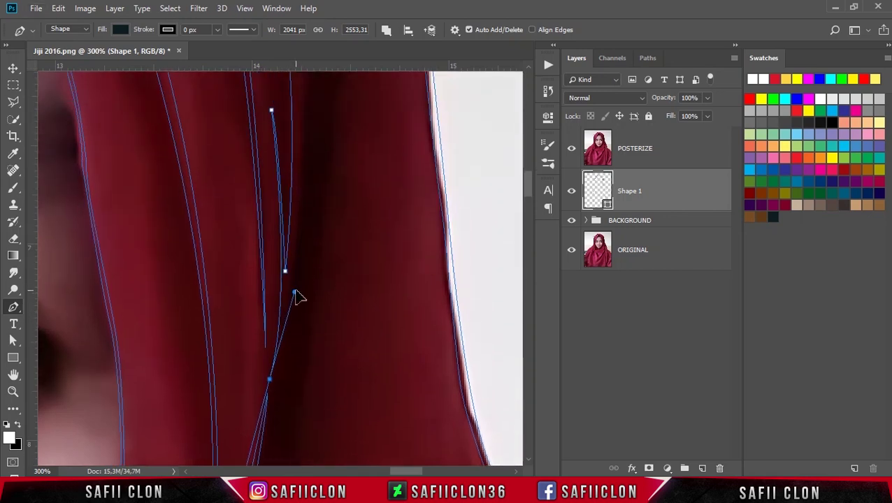
left_click(270, 379, "alt")
Double the fold line back upward with a curved point and extra anchors near the lower end
scroll(316, 303, "down", 1, "alt")
scroll(307, 266, "up", 1)
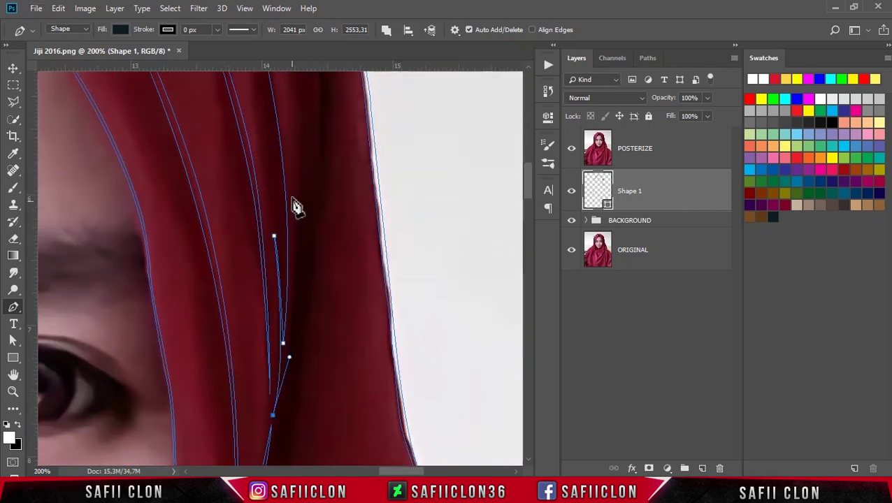
scroll(299, 238, "up", 1)
scroll(299, 244, "down", 1, "alt")
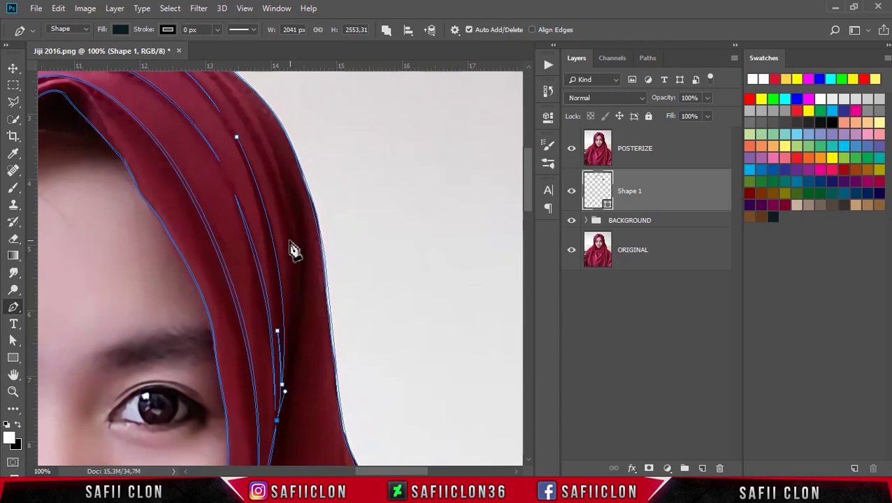
left_click_drag(277, 115, 293, 246)
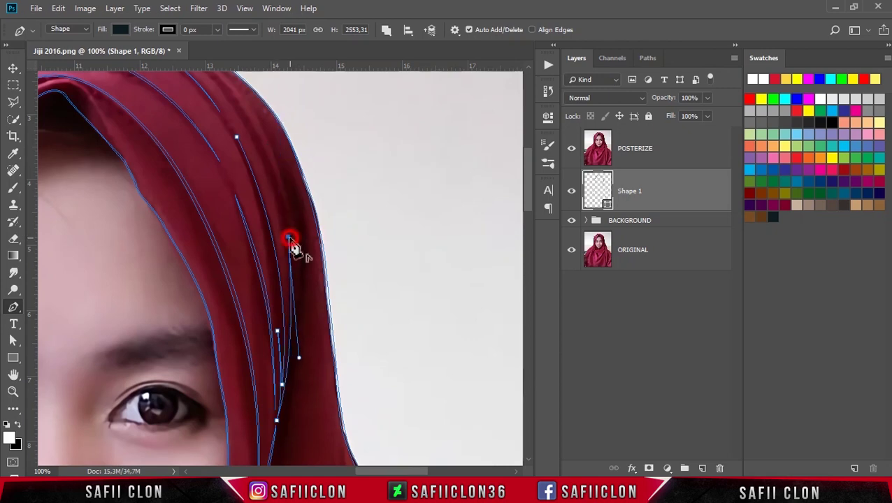
scroll(308, 248, "up", 1, "alt")
scroll(367, 279, "down", 1)
scroll(367, 276, "up", 1, "alt")
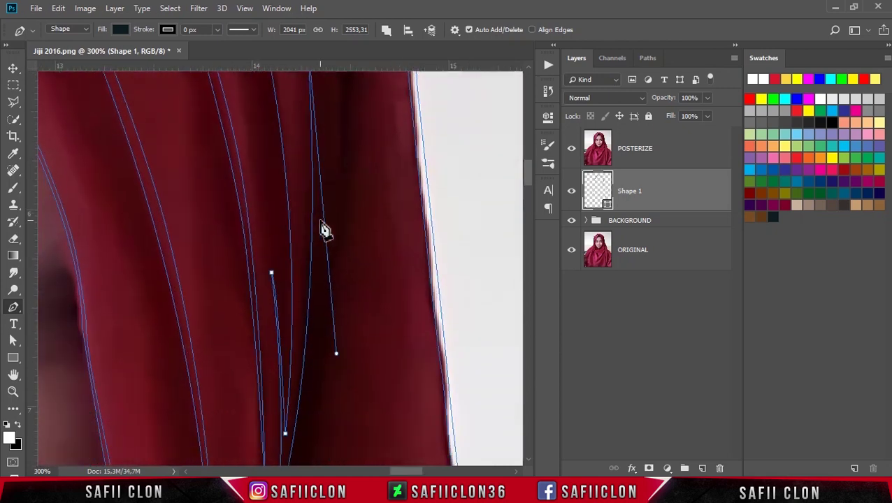
scroll(323, 229, "down", 3)
left_click(288, 311)
left_click(285, 321)
Move an anchor lower along the fold and add a final anchor at the fold line's top
scroll(272, 388, "up", 1)
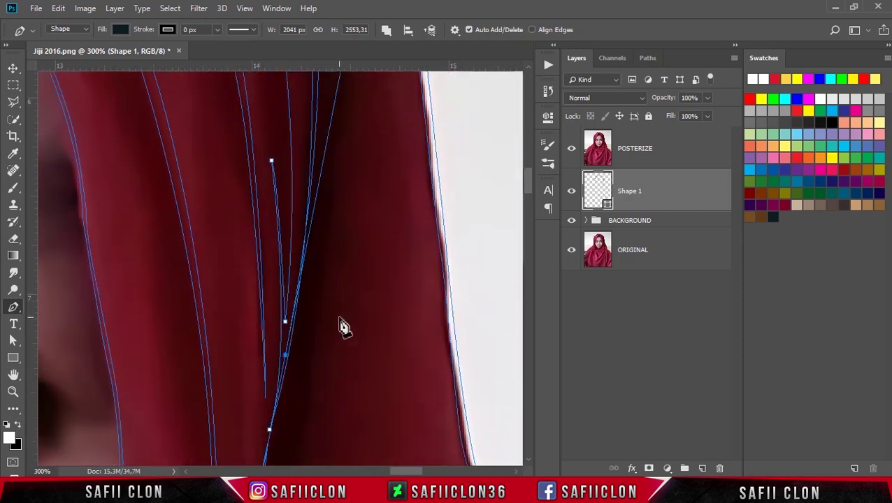
scroll(343, 327, "down", 1, "alt")
scroll(339, 299, "up", 1)
left_click_drag(325, 207, 308, 287)
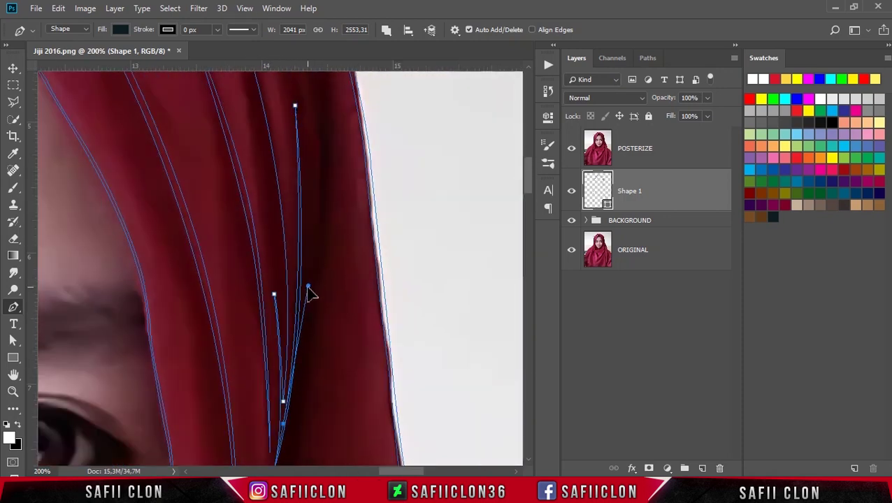
scroll(289, 428, "up", 1)
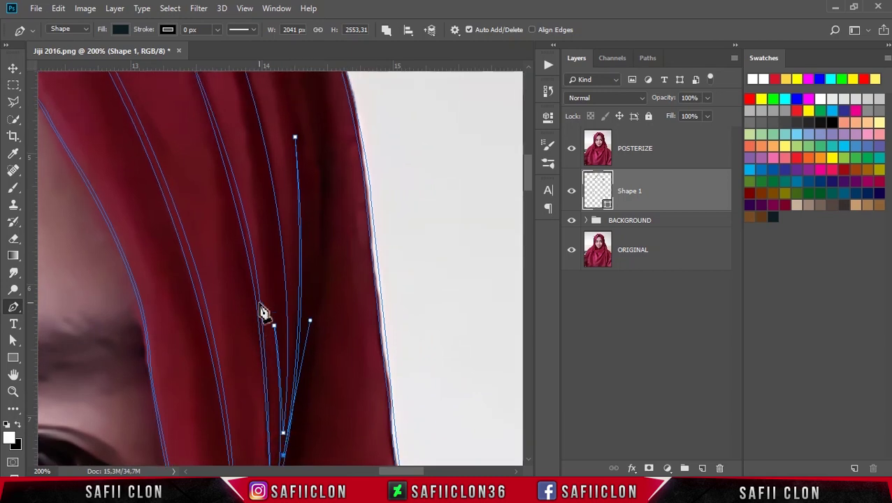
scroll(262, 313, "down", 1, "alt")
left_click(238, 107)
scroll(210, 98, "up", 3)
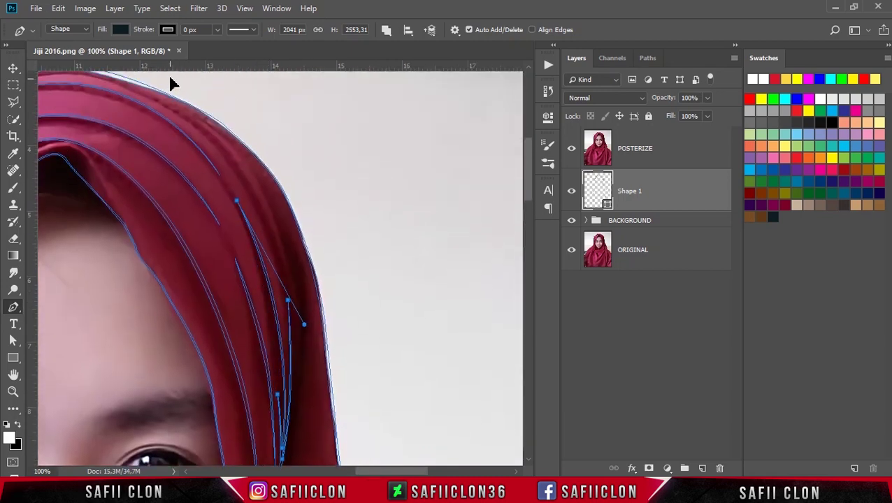
Finish the right fold line and briefly toggle the POSTERIZE layer's visibility
scroll(175, 81, "up", 1)
left_click(174, 101, "ctrl")
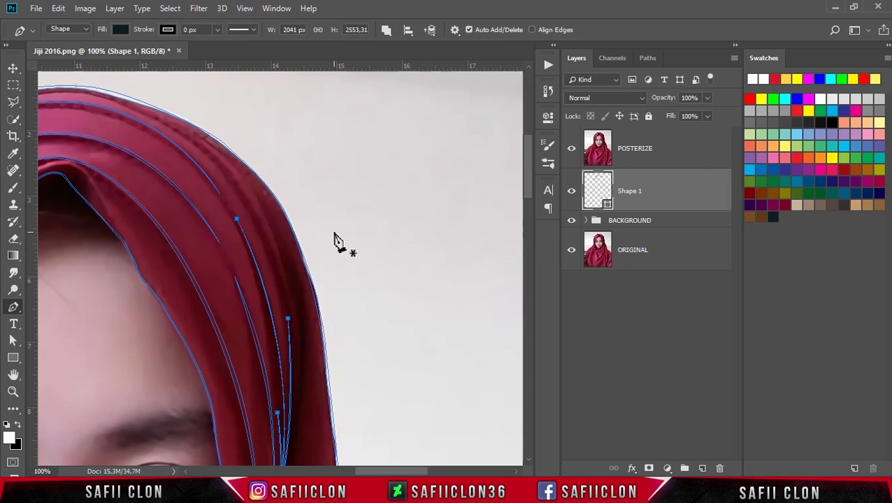
left_click(572, 150)
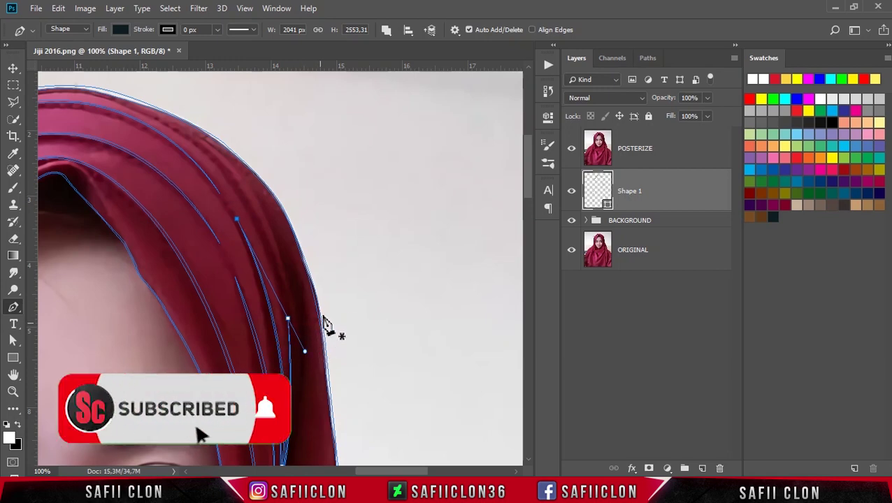
scroll(331, 308, "down", 2)
scroll(333, 307, "down", 3)
scroll(335, 309, "down", 3)
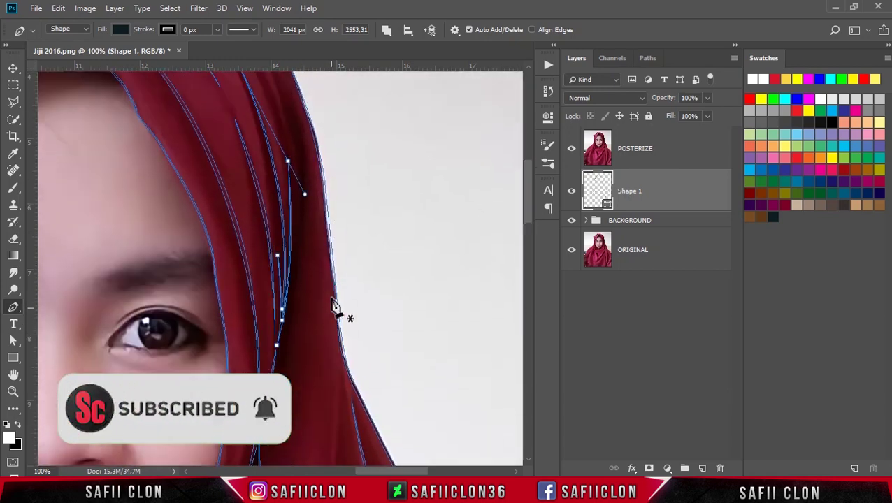
scroll(338, 314, "up", 8)
scroll(364, 371, "up", 1)
left_click_drag(400, 473, 367, 473)
Start a new line on the hijab's left edge, curving over the top to a sharp corner
left_click(140, 350)
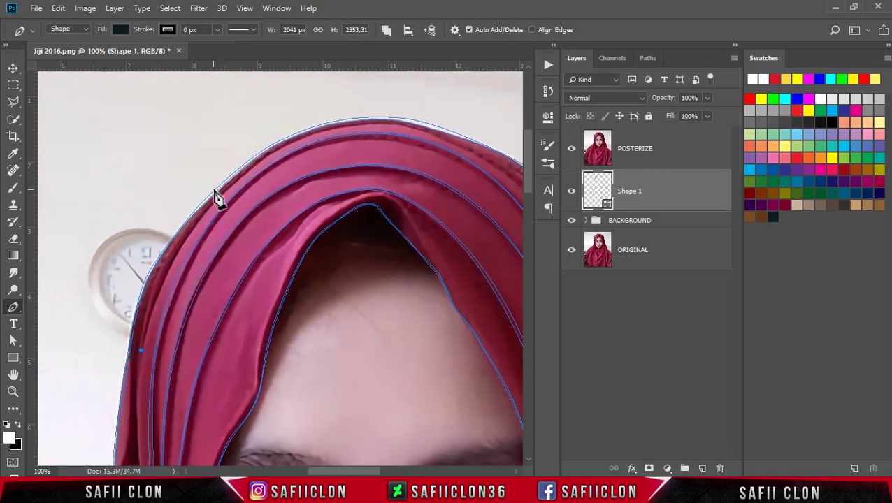
left_click_drag(259, 162, 350, 105)
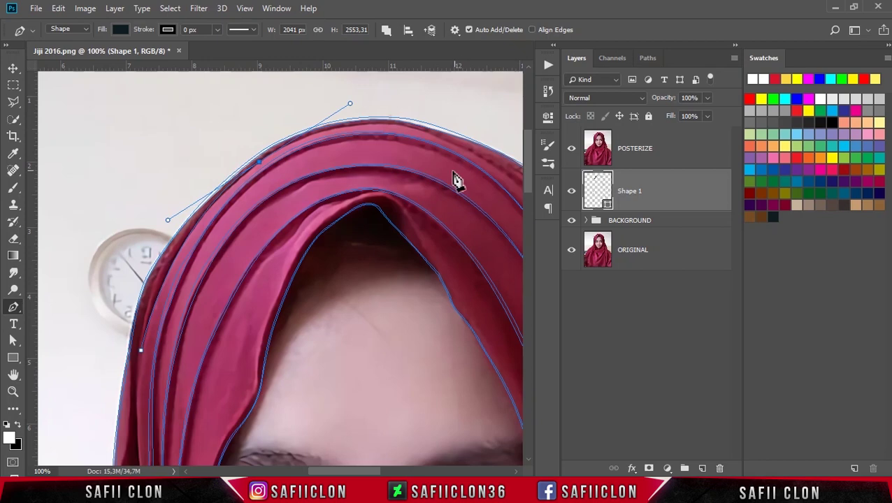
left_click_drag(373, 473, 393, 473)
mouse_move(395, 202)
left_mouse_down()
mouse_move(472, 295)
mouse_move(482, 294)
left_mouse_up()
left_click(395, 202, "alt")
scroll(458, 364, "down", 1)
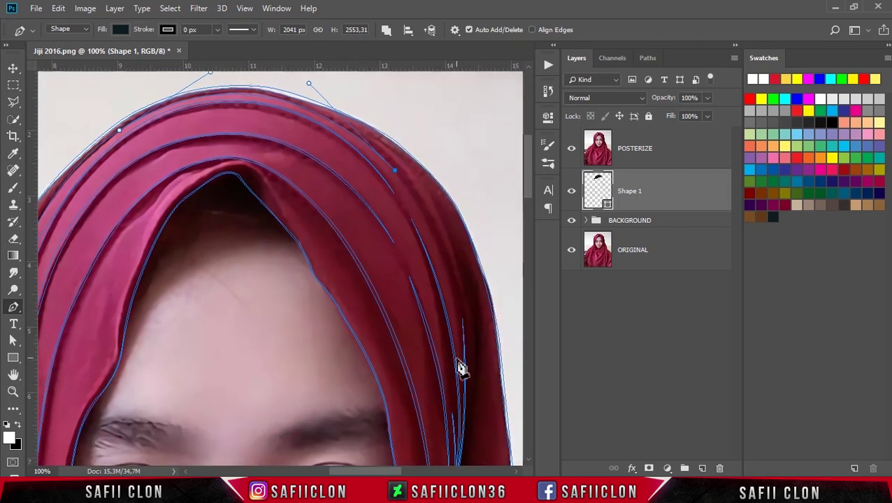
scroll(518, 207, "left", 4)
scroll(519, 208, "left", 6)
scroll(519, 208, "right", 6)
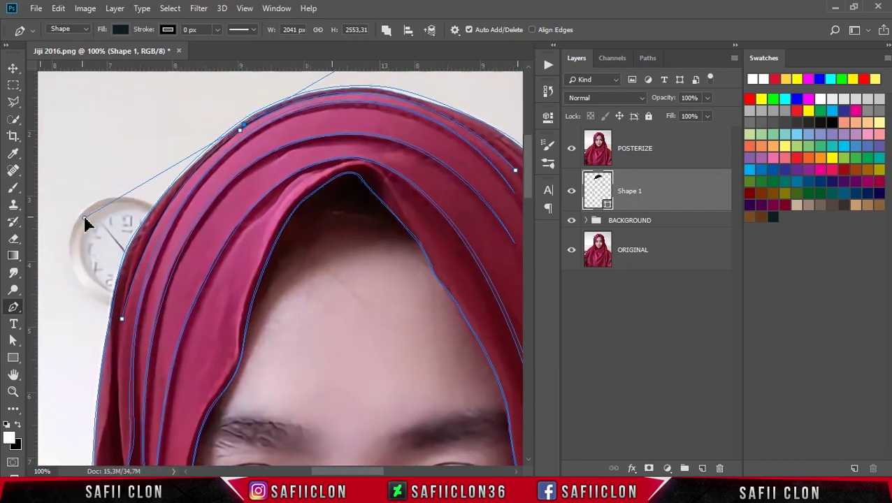
Cut the last anchor's handle and continue anchors down the hijab's left edge
left_click(239, 130, "alt")
scroll(243, 133, "down", 1)
left_click_drag(121, 298, 108, 434)
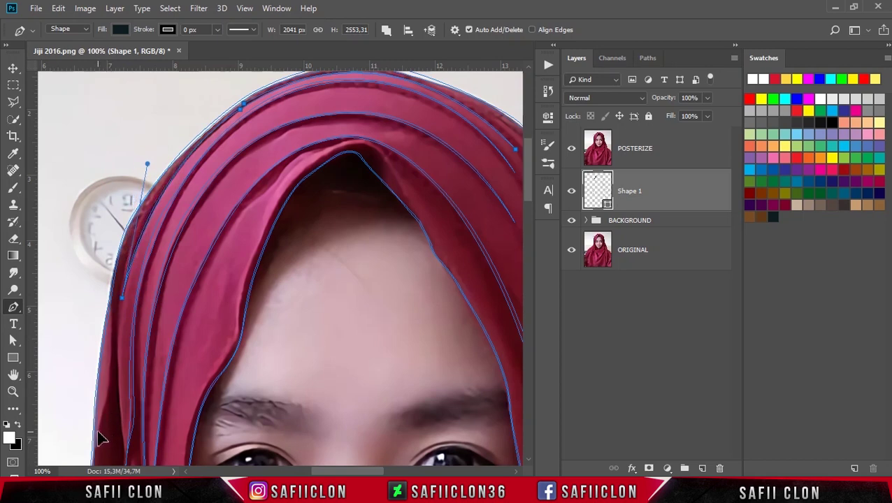
scroll(187, 266, "down", 3)
scroll(187, 250, "down", 3)
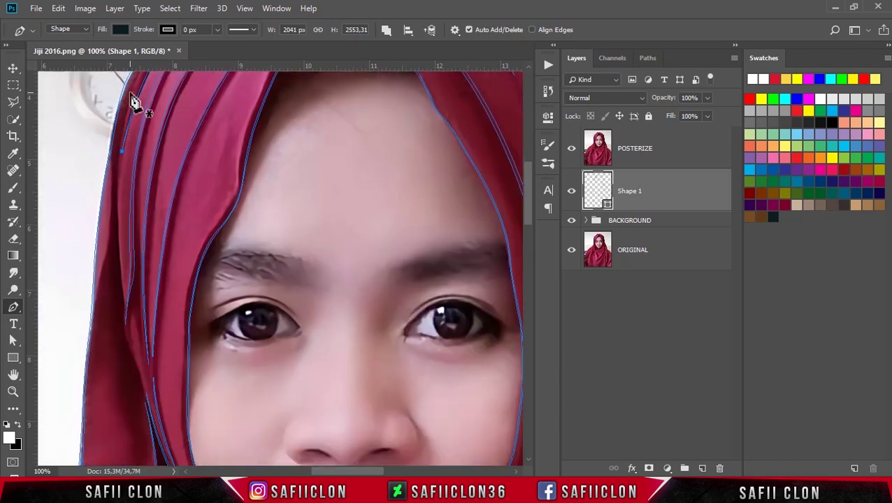
scroll(139, 358, "down", 2)
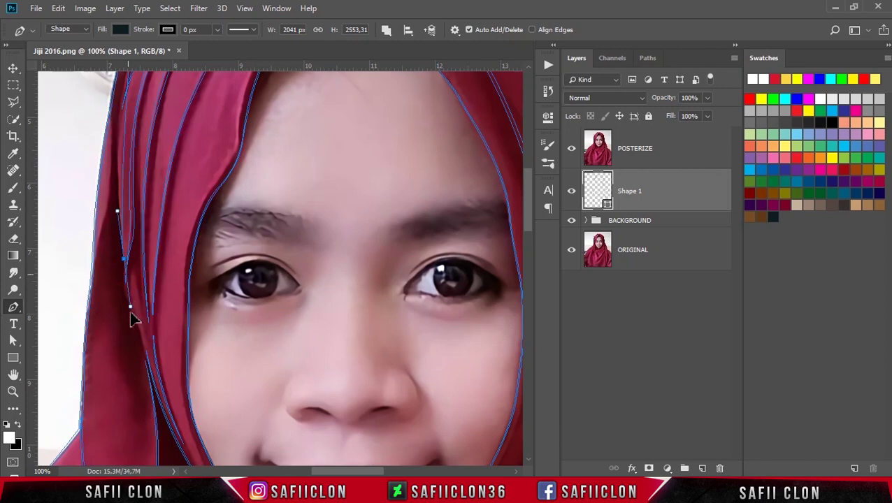
left_click_drag(124, 258, 147, 293)
scroll(146, 155, "up", 5)
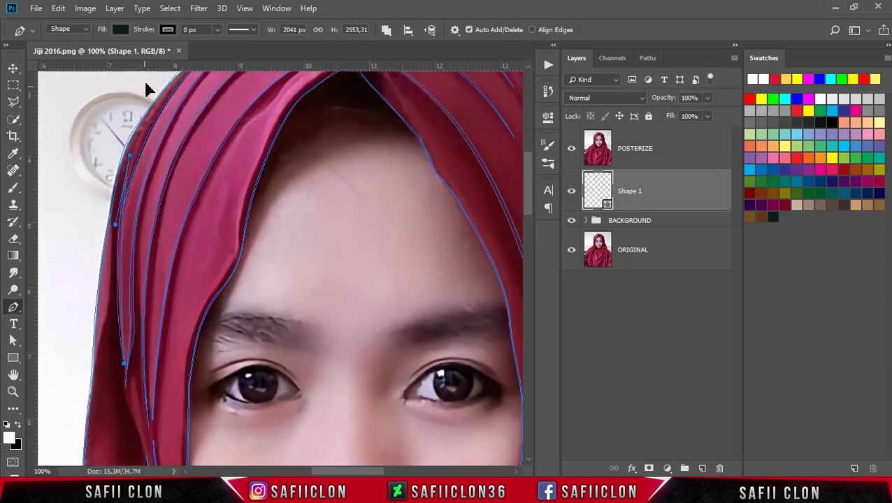
scroll(151, 90, "up", 4)
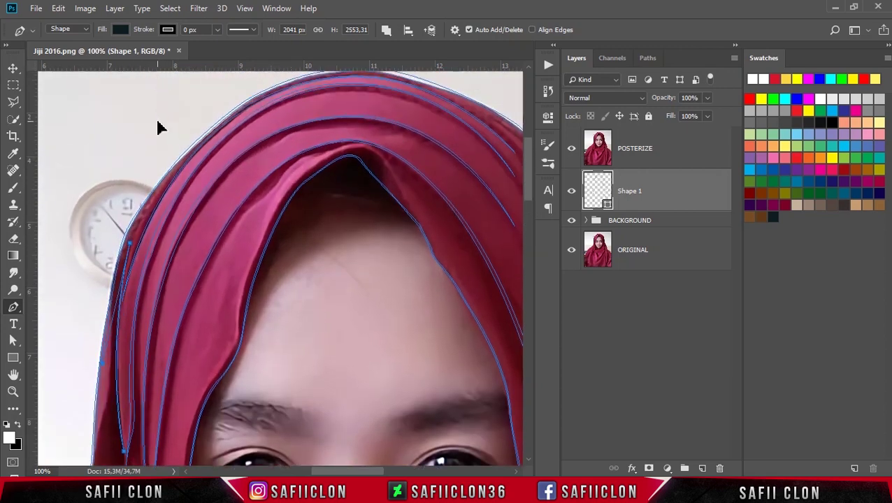
scroll(209, 216, "down", 6)
scroll(247, 215, "down", 9)
scroll(240, 212, "down", 3)
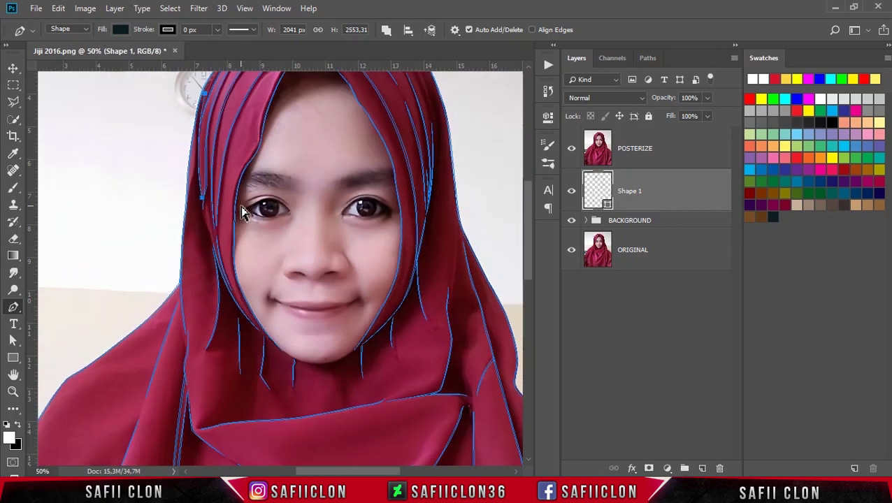
Add a curved point on the hijab's right side and close the outline at its start
scroll(240, 212, "down", 1)
scroll(241, 213, "down", 1)
scroll(240, 212, "up", 2)
scroll(446, 262, "up", 2)
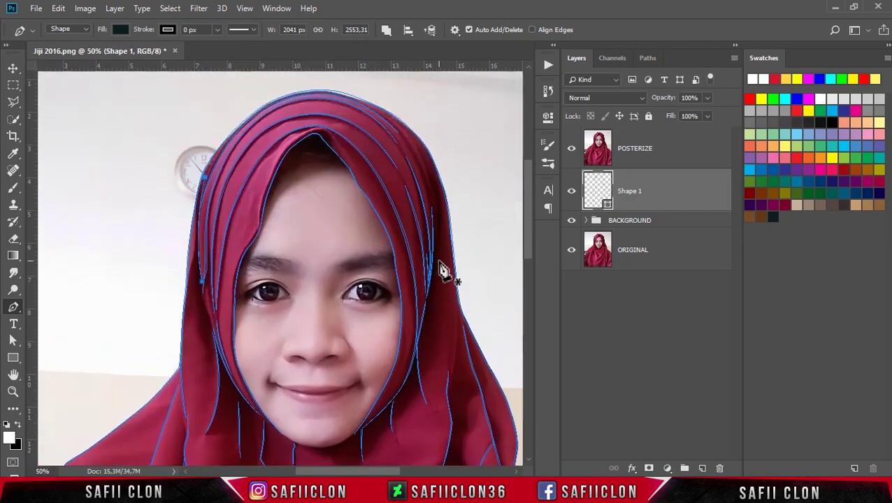
scroll(449, 239, "up", 1)
scroll(449, 239, "up", 1)
left_click_drag(488, 264, 495, 365)
left_click_drag(420, 133, 352, 85)
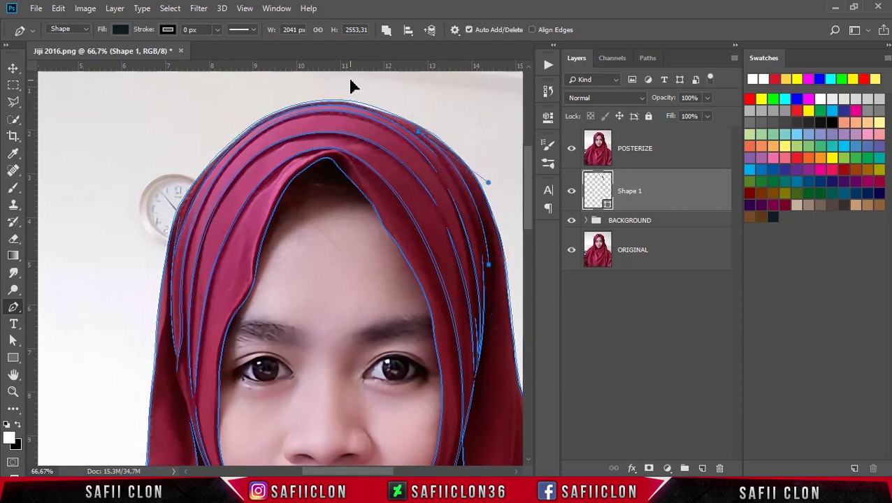
Begin the left-eye outline along the upper eyelid, a corner point, and a curve under the eye
scroll(453, 206, "down", 1)
scroll(453, 206, "down", 3)
scroll(453, 206, "down", 3)
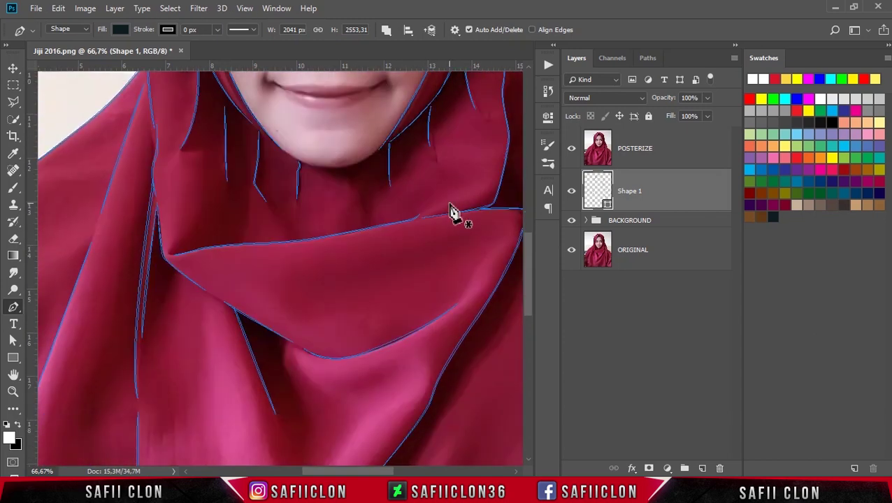
scroll(450, 210, "down", 2)
scroll(453, 214, "down", 1)
scroll(455, 209, "down", 1)
scroll(458, 218, "down", 2)
scroll(489, 280, "down", 2)
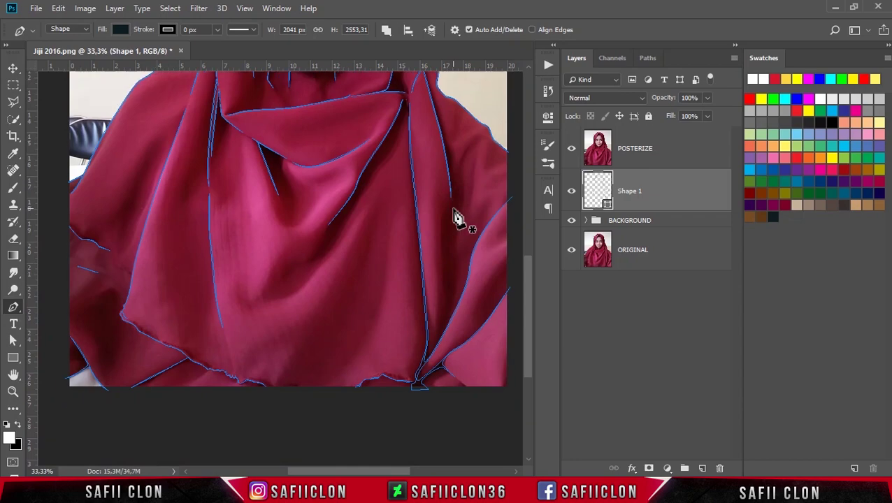
left_click_drag(526, 333, 542, 250)
scroll(462, 182, "up", 2)
scroll(461, 182, "down", 2)
scroll(462, 181, "down", 1)
scroll(461, 182, "up", 3)
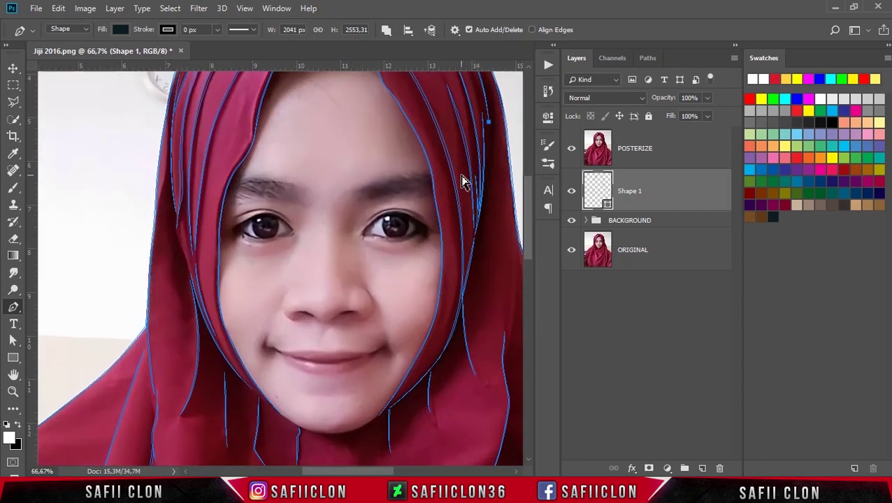
scroll(461, 182, "up", 1)
scroll(463, 186, "up", 1)
scroll(464, 186, "up", 1)
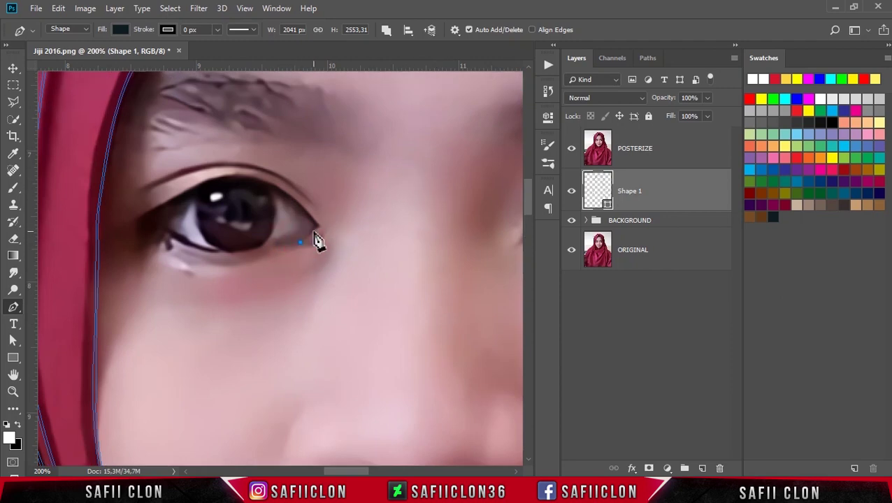
left_click_drag(241, 175, 201, 177)
left_click_drag(170, 202, 157, 208)
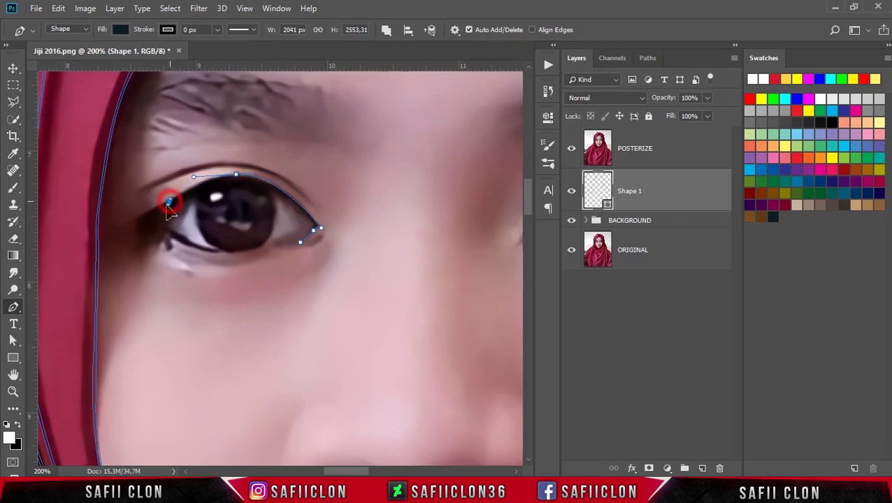
left_click(133, 223)
left_click_drag(179, 243, 195, 258)
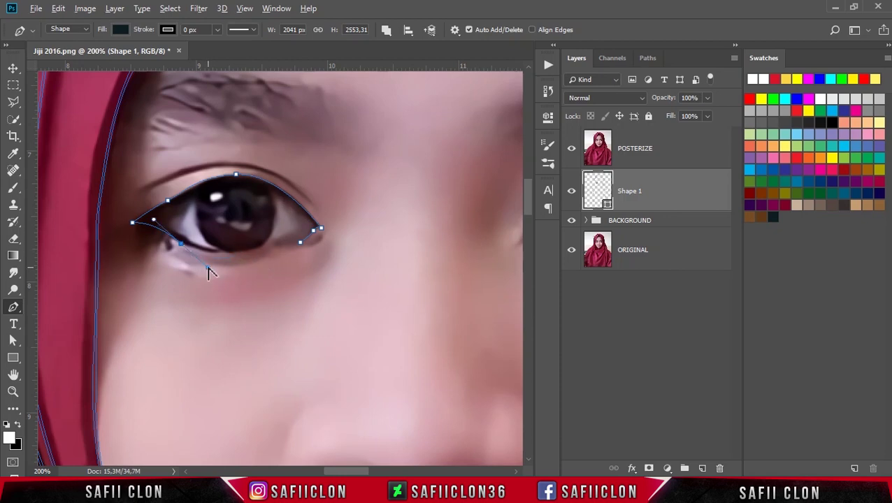
left_click_drag(207, 268, 198, 258)
Refine the lower lid and upper inner eyelid curves and add points toward the outer corner
key("ctrl+plus")
left_click_drag(135, 234, 84, 202)
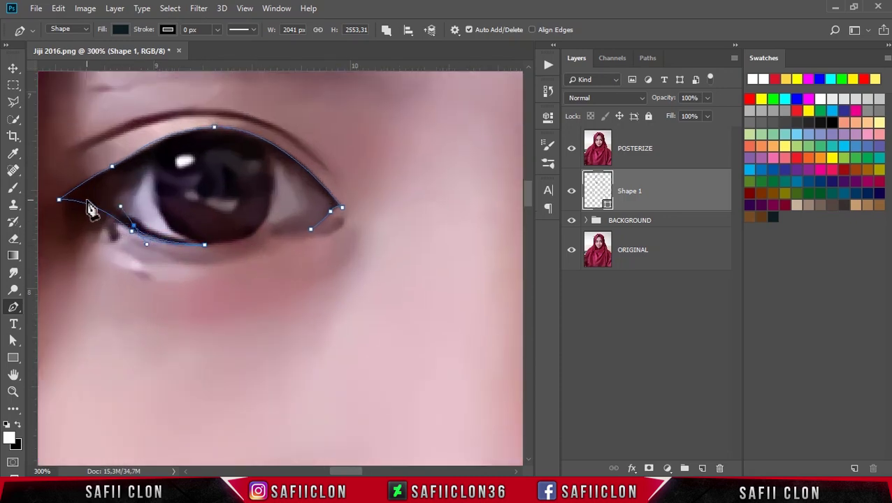
left_click_drag(126, 165, 172, 154)
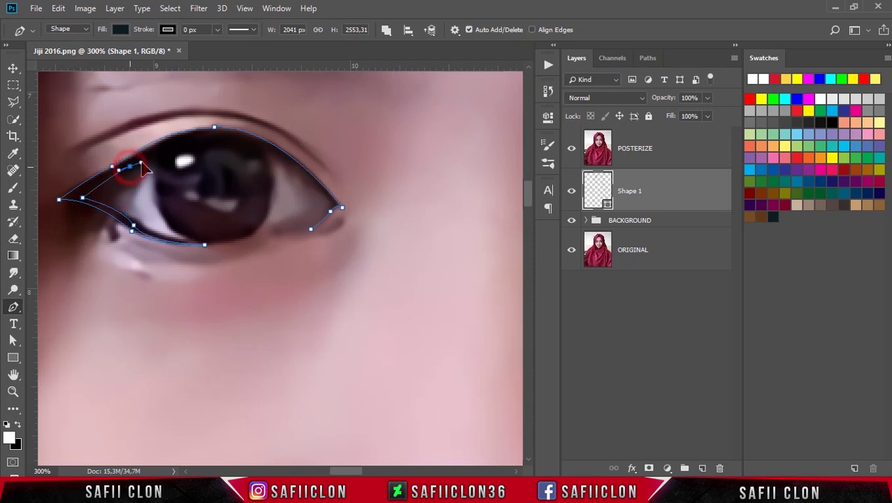
left_click(80, 198)
left_click_drag(135, 166, 177, 143)
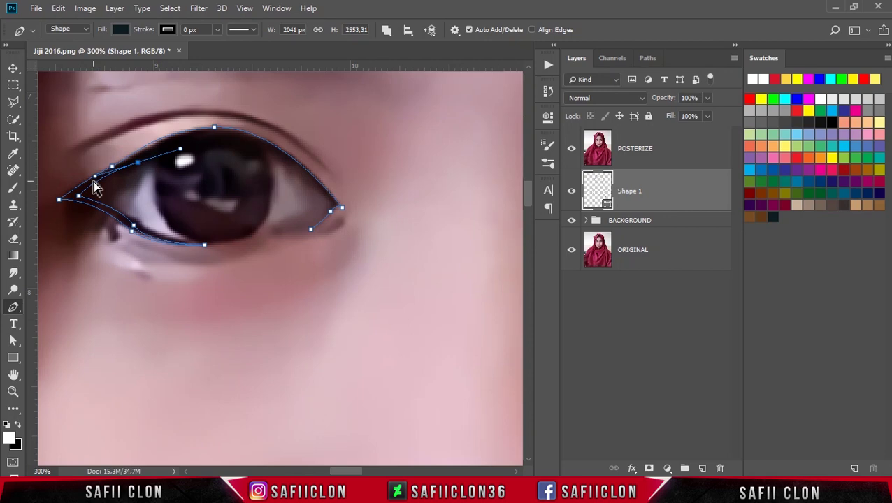
left_click_drag(277, 156, 336, 189)
left_click_drag(177, 143, 163, 148)
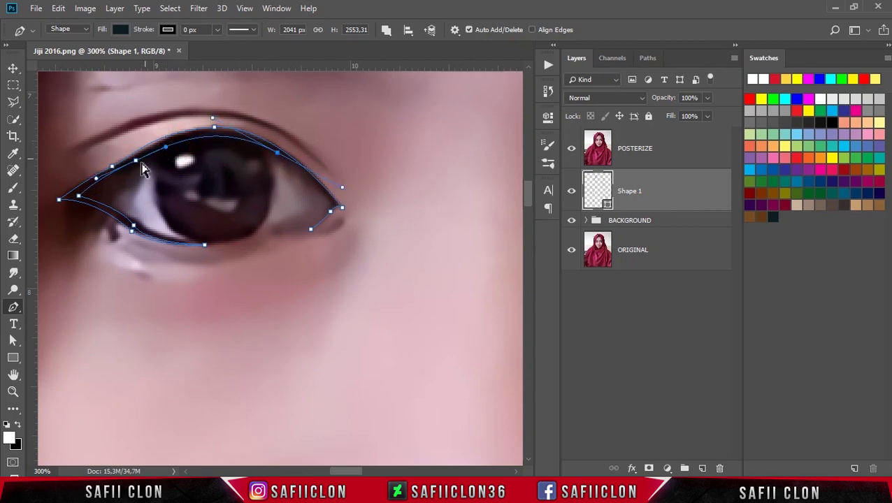
left_click(331, 204)
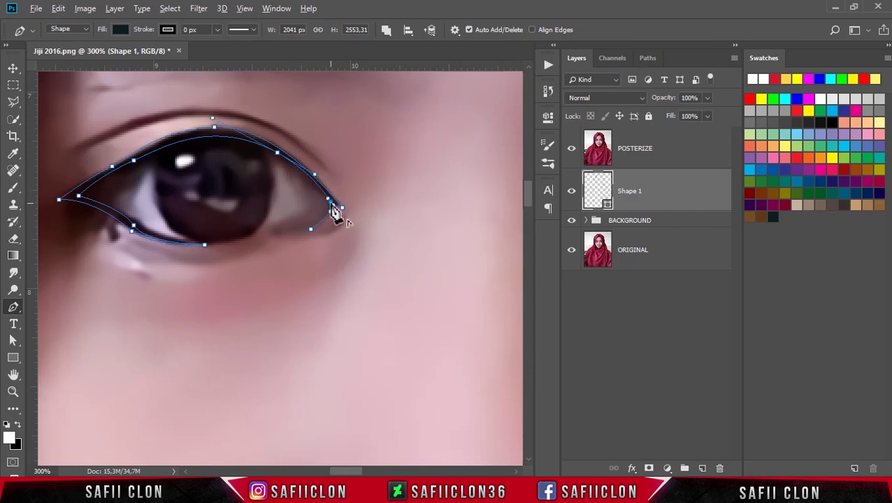
Move the outer-corner anchor to fit the tip of the left eye
key("ctrl+plus")
key("ctrl+plus")
left_click(348, 193, "ctrl")
left_click(331, 206)
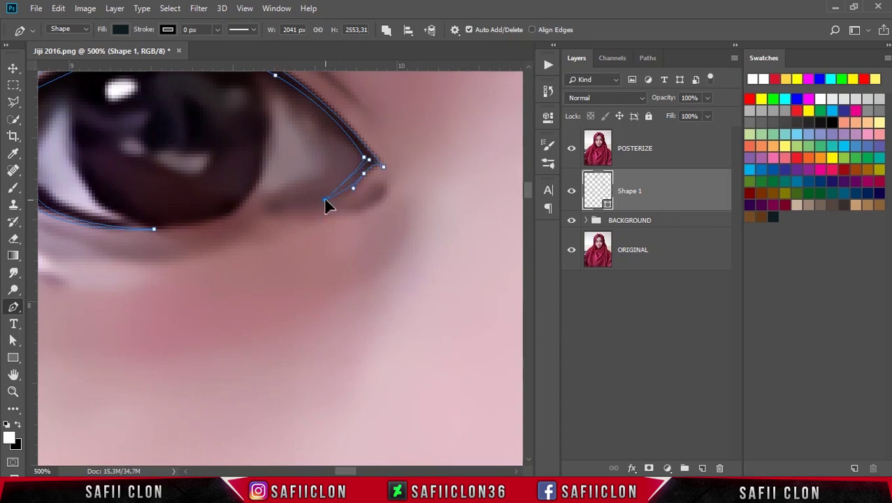
left_click_drag(369, 165, 372, 176)
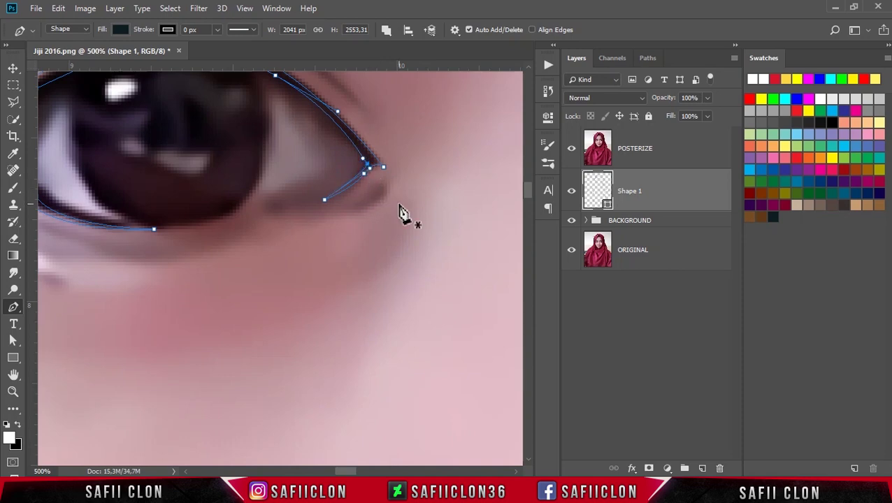
key("ctrl+minus")
key("ctrl+minus")
key("ctrl+minus")
Start a curved eyelid crease line above the left eye
left_click(145, 188)
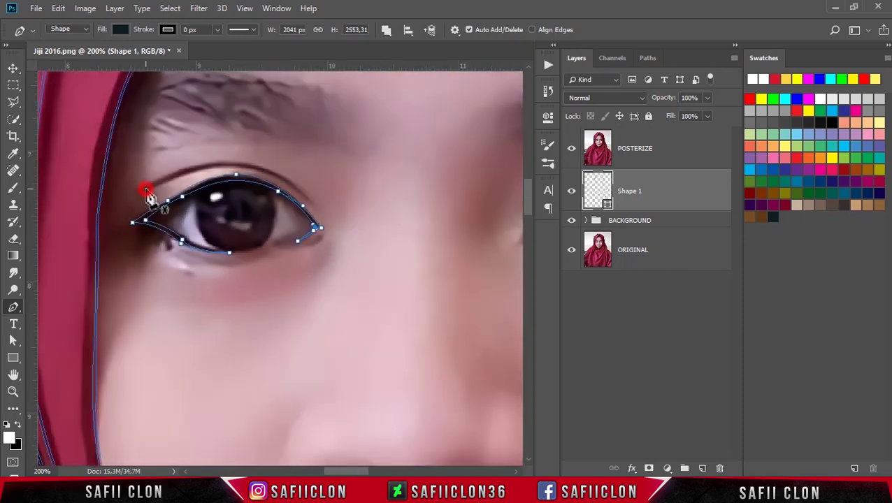
left_click(309, 200, "alt")
mouse_move(146, 188)
left_mouse_down()
mouse_move(91, 258)
mouse_move(46, 261)
left_mouse_up()
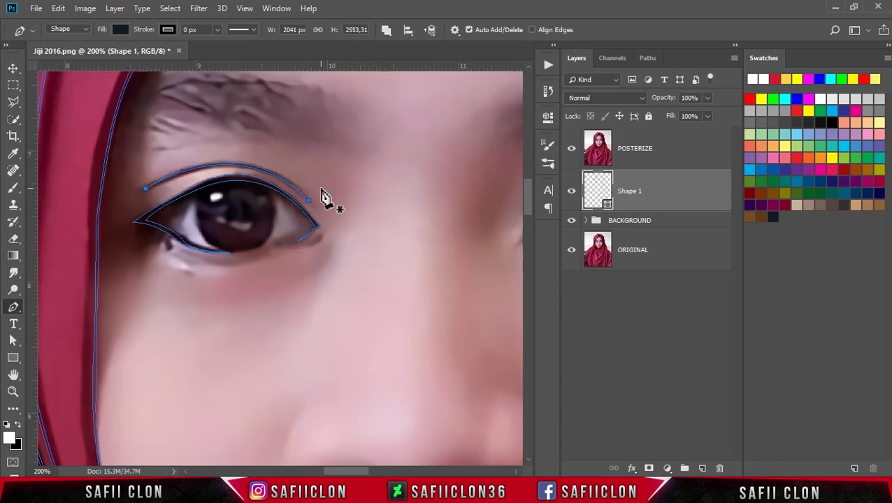
left_click_drag(363, 471, 381, 473)
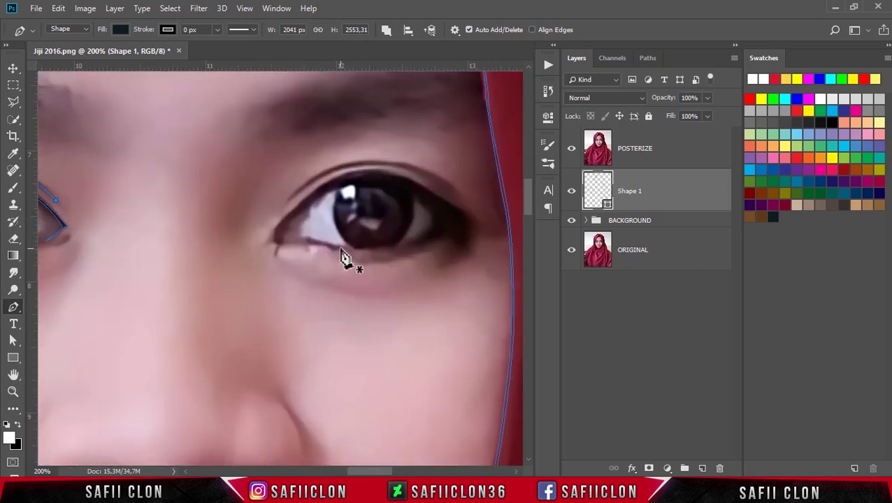
Trace the second eye's lids with anchors curving toward the outer corner and along the lower lid
left_click(340, 248)
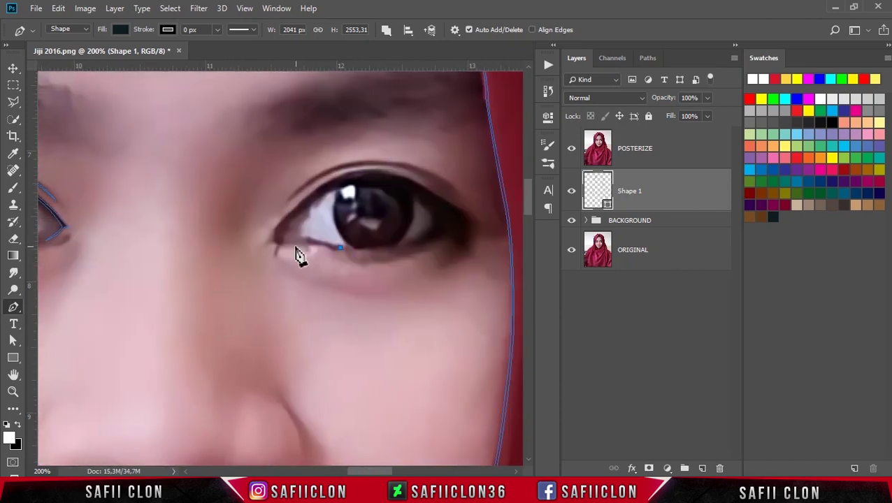
left_click(288, 211)
left_click(309, 194)
left_click_drag(372, 171, 410, 170)
left_click_drag(453, 207, 462, 211)
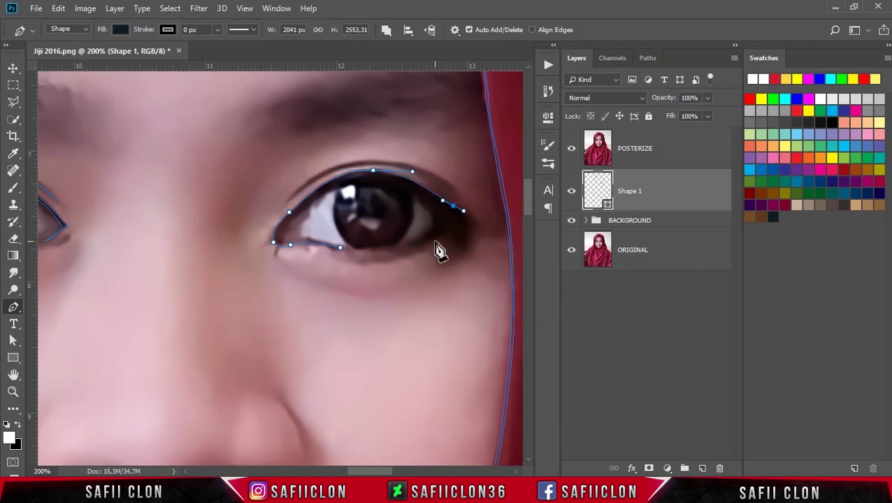
left_click_drag(392, 248, 425, 244)
scroll(438, 253, "up", 2)
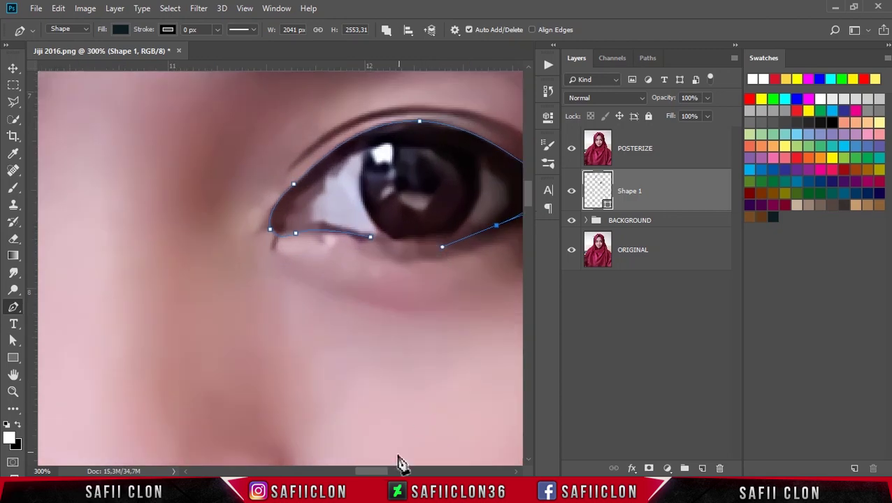
left_click_drag(381, 470, 388, 470)
Continue around the inner corner to close the second eye's outline, nudging the upper-lid point
left_click(358, 225, "alt")
left_click(319, 238)
left_click_drag(387, 180, 369, 155)
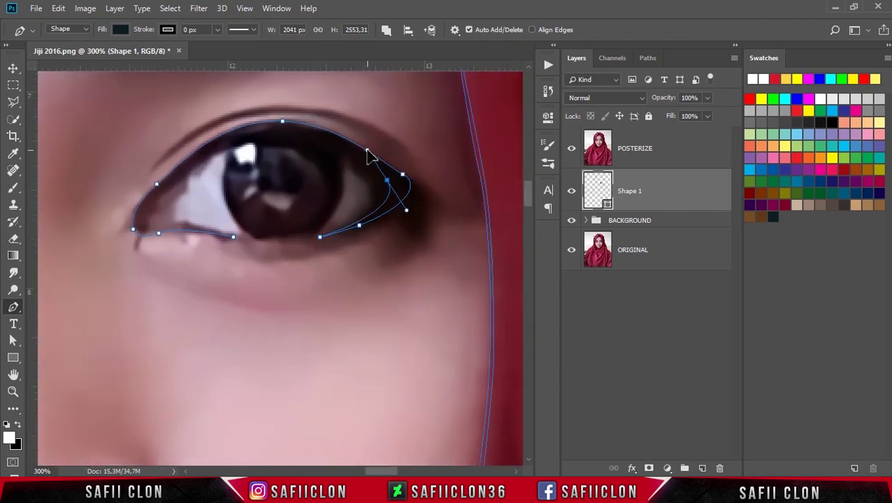
left_click_drag(249, 139, 194, 160)
left_click_drag(151, 215, 159, 235)
left_click_drag(233, 237, 239, 255)
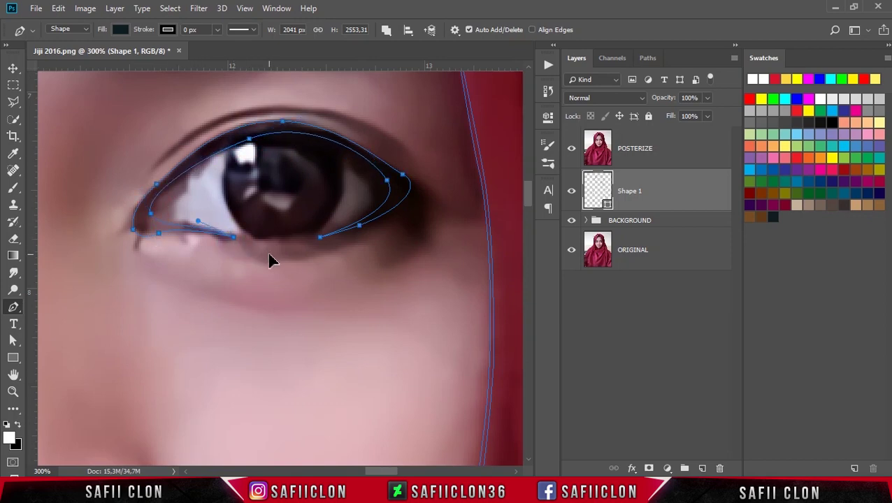
left_click_drag(249, 139, 243, 143)
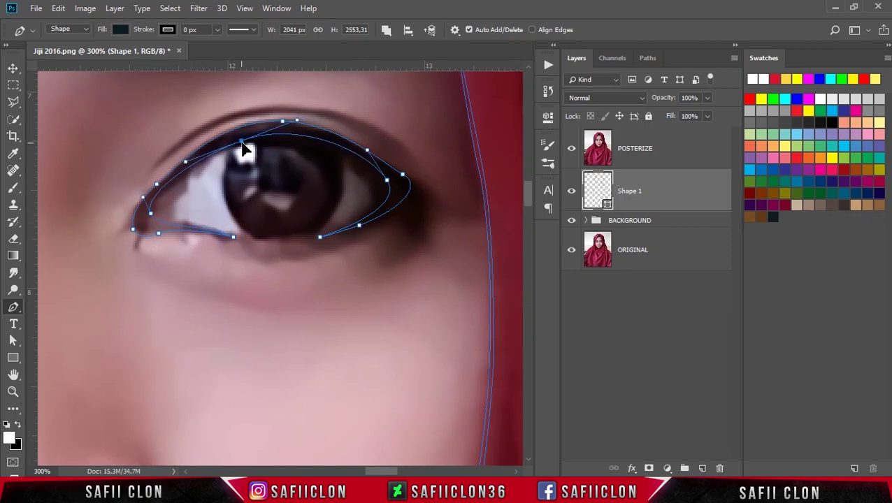
Draw the crease stroke arcing above the eye, breaking the curve at the right-hand anchor
left_click(152, 166)
left_click_drag(405, 156, 433, 264)
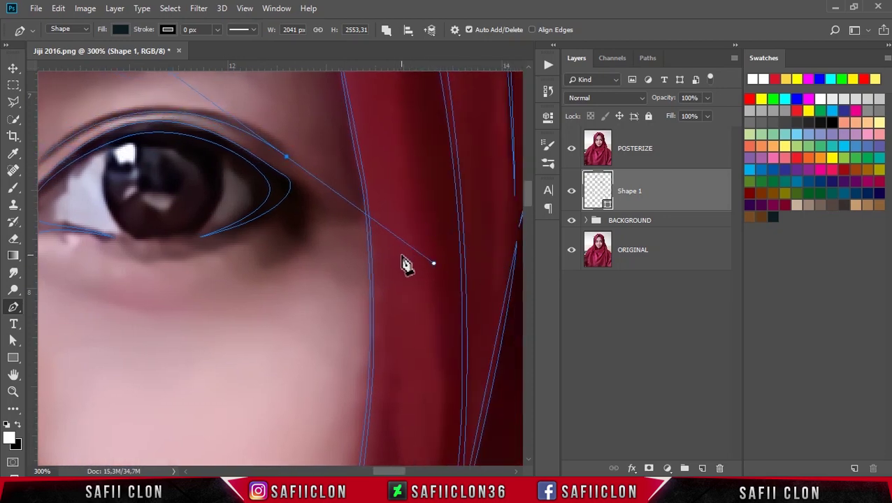
key("ctrl+minus")
left_click(285, 194, "alt")
left_click_drag(115, 200, 46, 298)
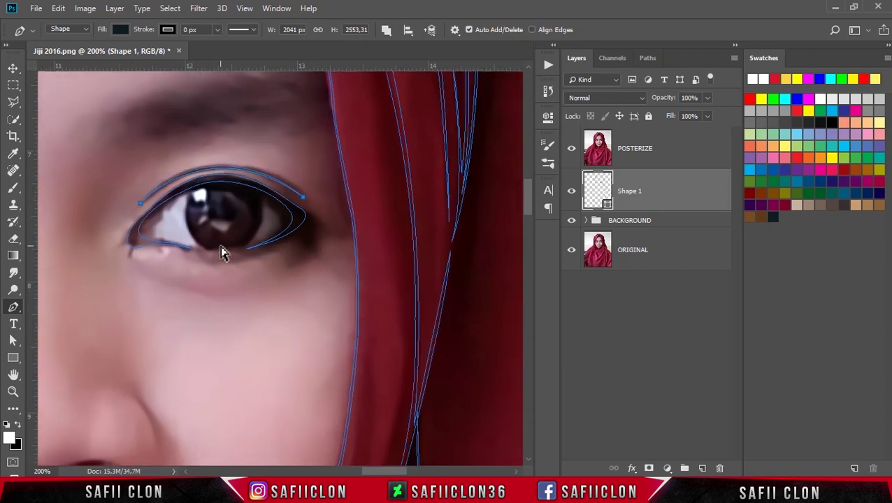
key("ctrl+minus")
key("ctrl+minus")
key("ctrl+plus")
key("ctrl+plus")
scroll(364, 383, "down", 2)
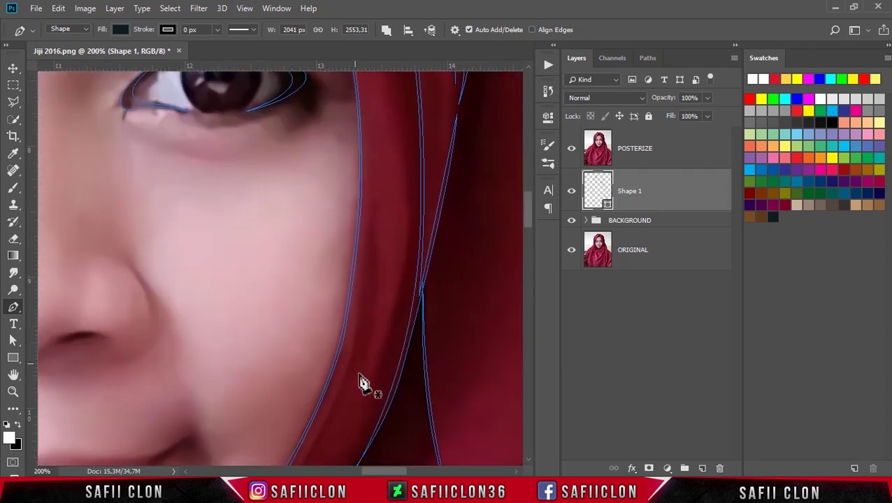
Trace curved pen strokes along the right and left sides of the nose
left_click(403, 268)
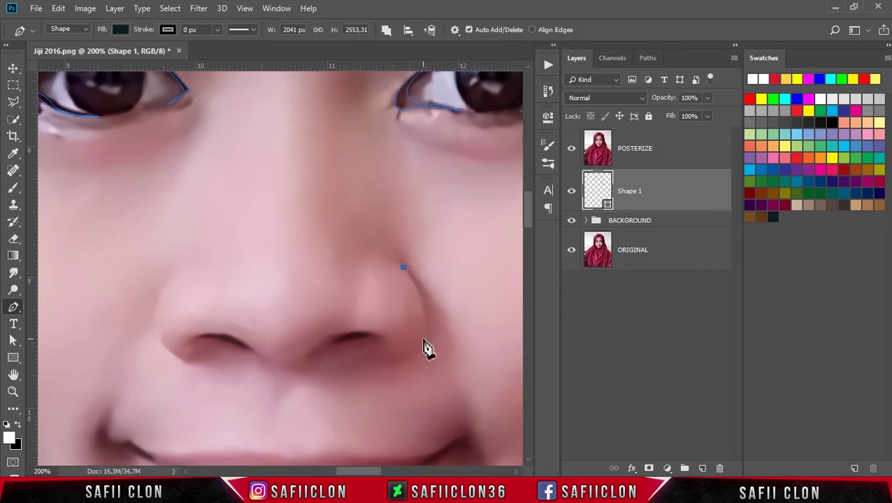
left_click_drag(424, 341, 423, 338)
scroll(418, 318, "down", 2)
left_click(188, 289)
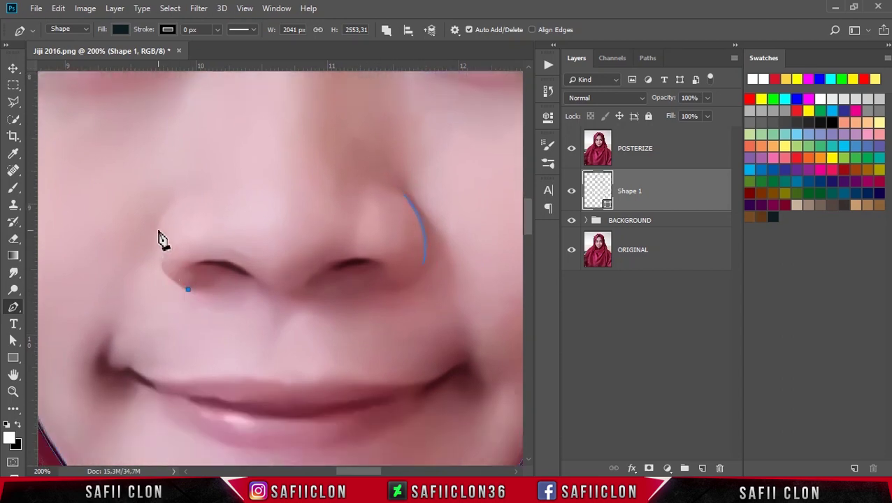
left_click_drag(155, 241, 156, 202)
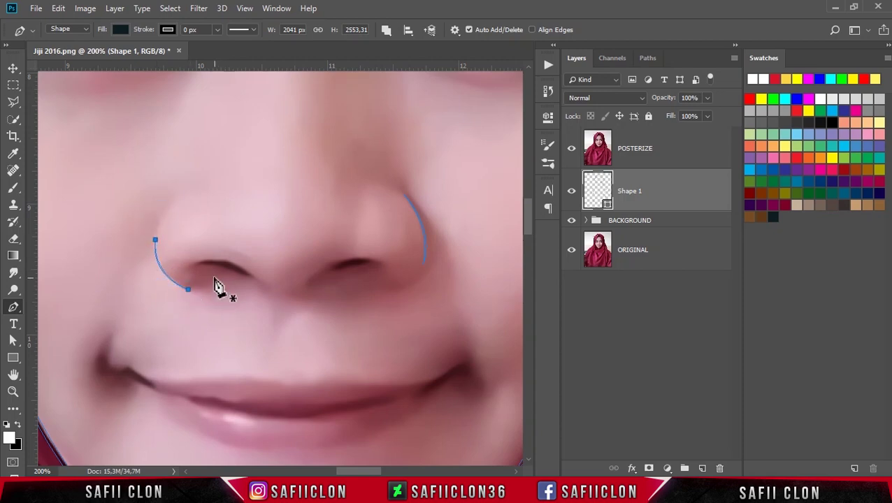
Trace curves over both nostrils, refining anchors at 200% zoom, and begin the mouth-corner line
left_click(200, 264)
left_click_drag(253, 281, 232, 266)
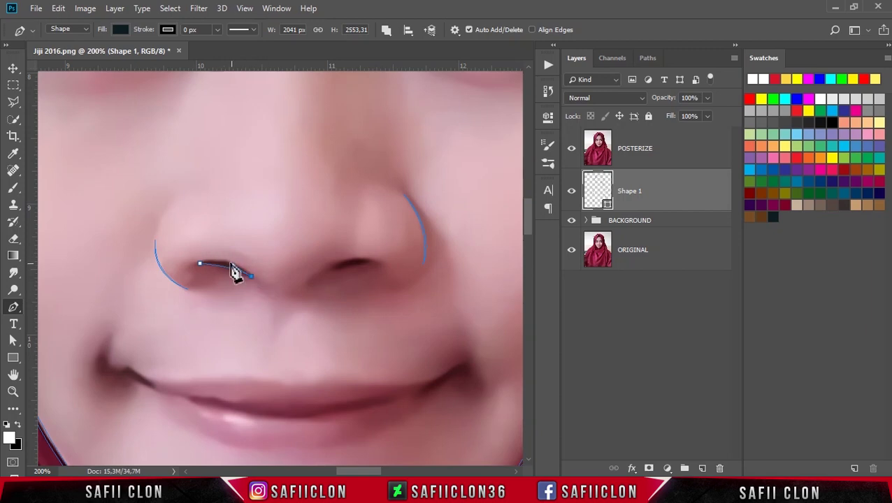
left_click_drag(336, 268, 356, 262)
left_click(336, 267)
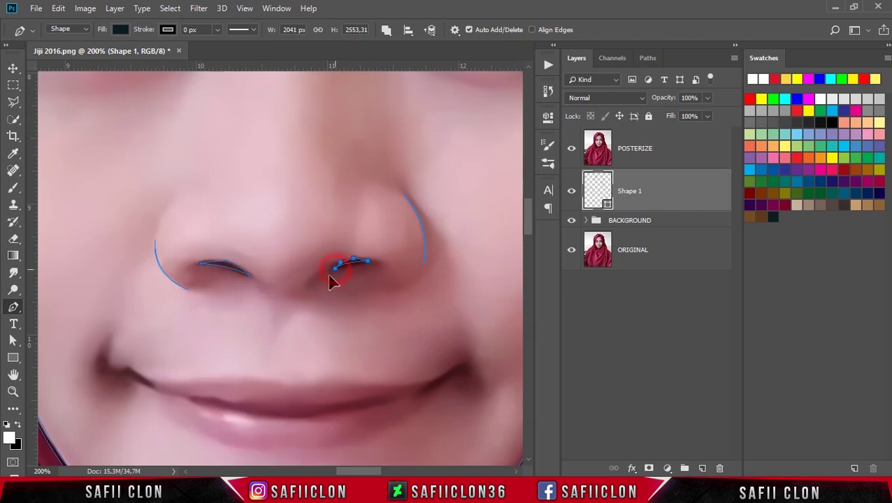
left_click(354, 263, "ctrl")
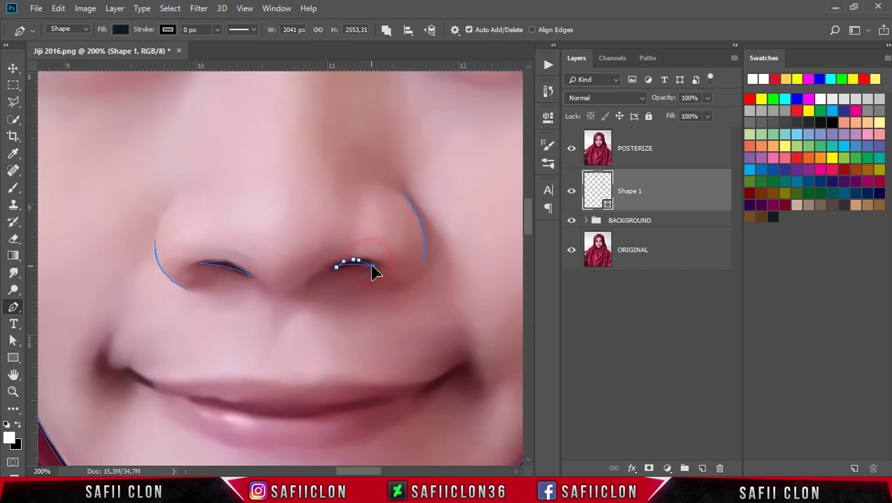
key("ctrl+plus")
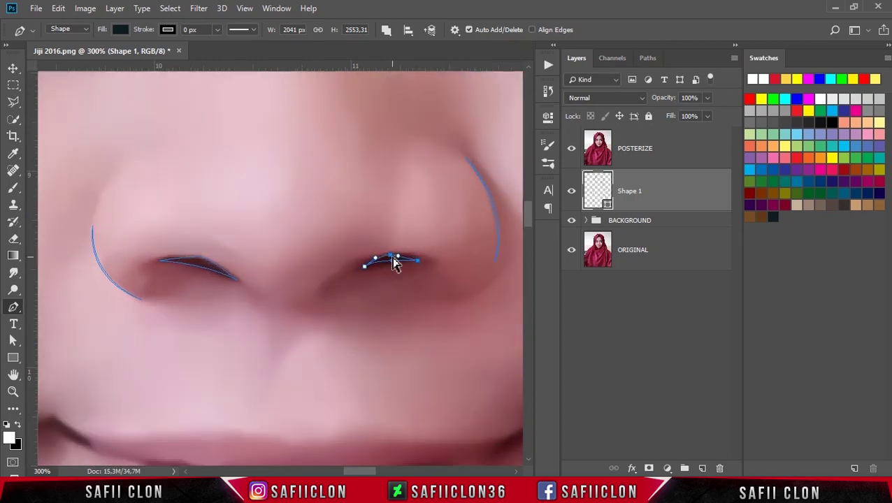
left_click(364, 266, "ctrl")
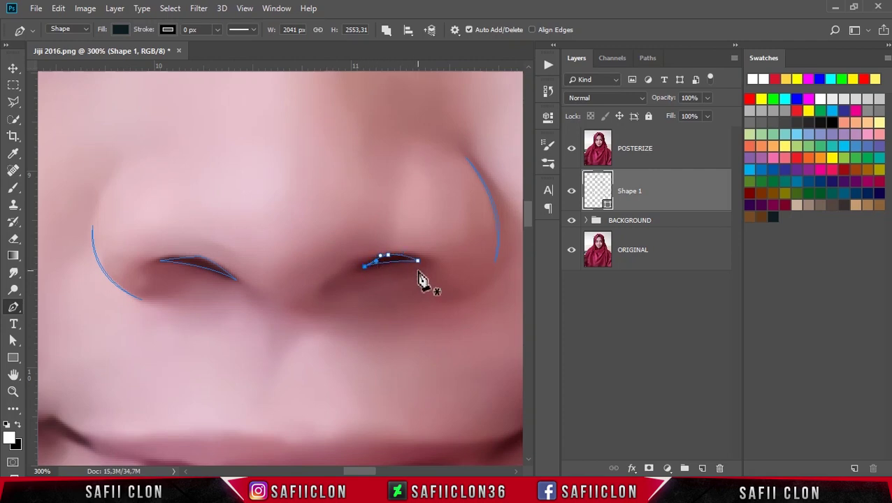
key("ctrl+minus")
key("ctrl+minus")
key("ctrl+plus")
scroll(329, 293, "down", 2)
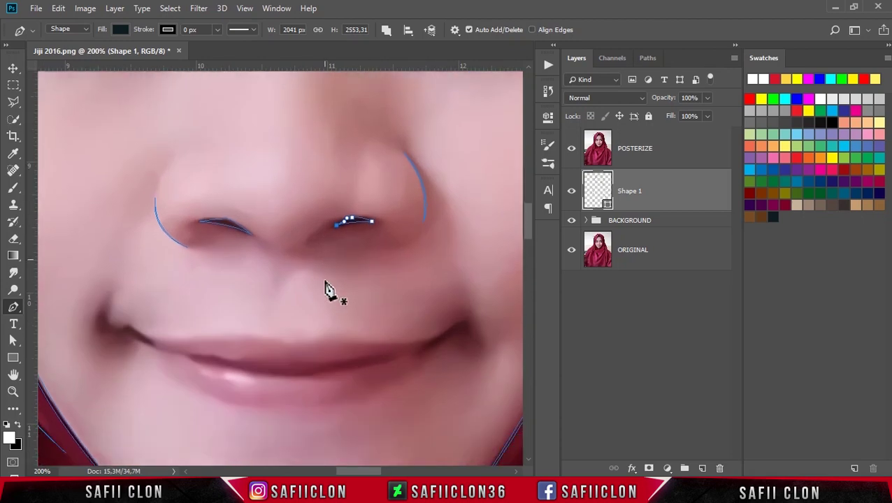
left_click(132, 308)
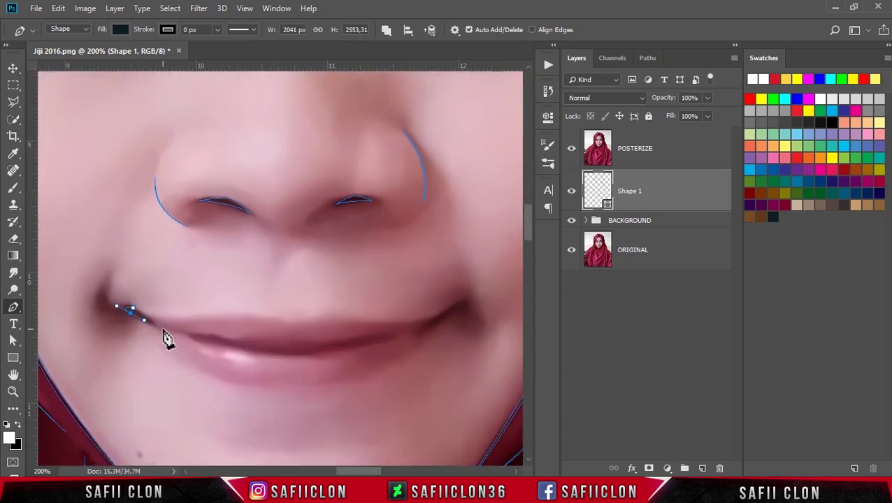
Draw the lip line with curved anchors from the left mouth corner to the right corner
left_click_drag(218, 342, 240, 347)
left_click_drag(333, 349, 378, 342)
left_click_drag(461, 308, 493, 279)
left_click(462, 306, "alt")
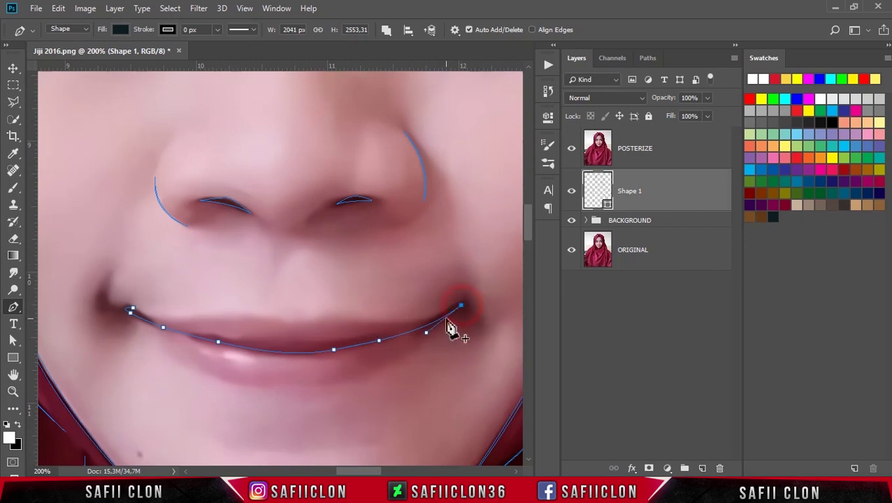
key("ctrl+plus")
left_click_drag(370, 471, 382, 470)
left_click(399, 243)
Curve the lower return edge back to the left corner, close the tapered lip shape, and zoom out
left_click(274, 292)
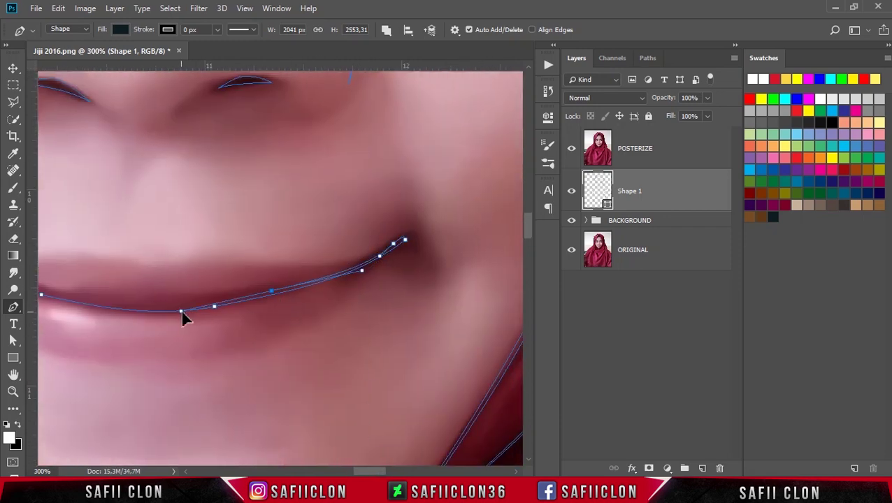
scroll(223, 308, "left", 5)
left_click_drag(216, 295, 110, 268)
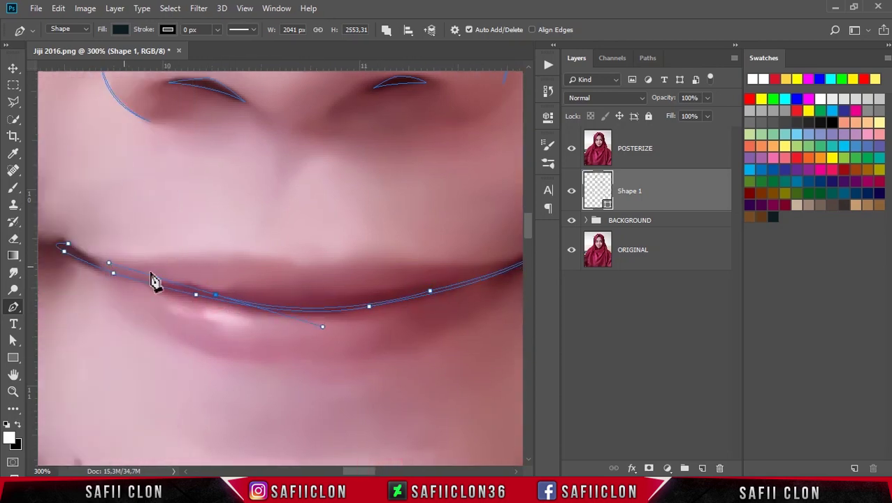
left_click_drag(215, 297, 212, 296)
left_click(65, 247)
key("ctrl+minus")
key("ctrl+minus")
key("ctrl+minus")
key("ctrl+minus")
key("ctrl+minus")
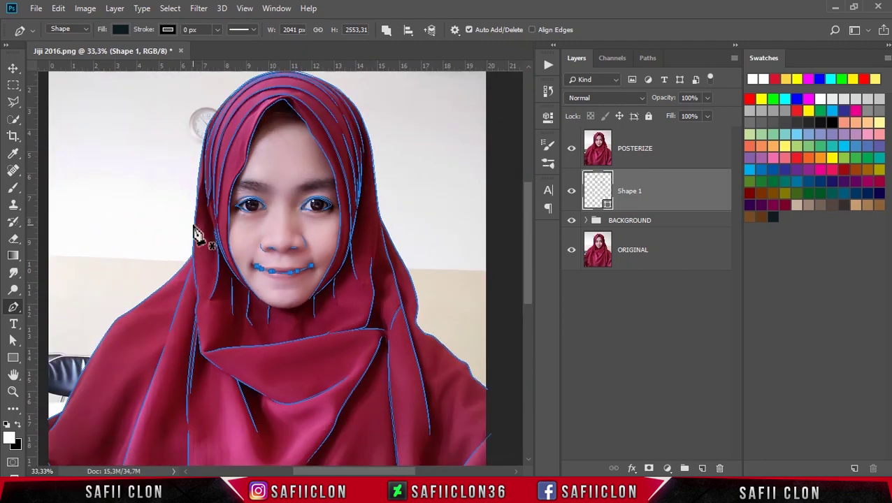
key("ctrl+minus")
key("ctrl+minus")
Hide the POSTERIZE layer and zoom around to inspect the black line art on white
key("ctrl+plus")
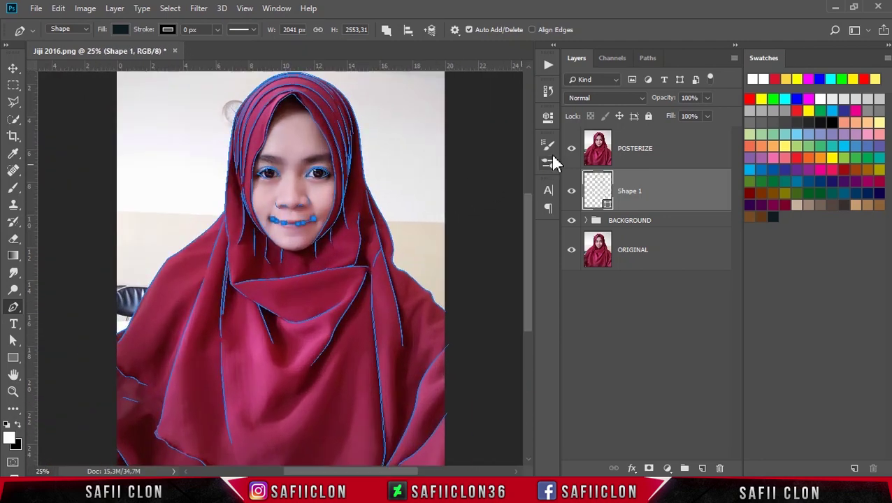
left_click(571, 148)
scroll(399, 207, "down", 2)
scroll(416, 227, "down", 2)
scroll(429, 244, "up", 1)
scroll(429, 246, "up", 2)
scroll(430, 266, "up", 1)
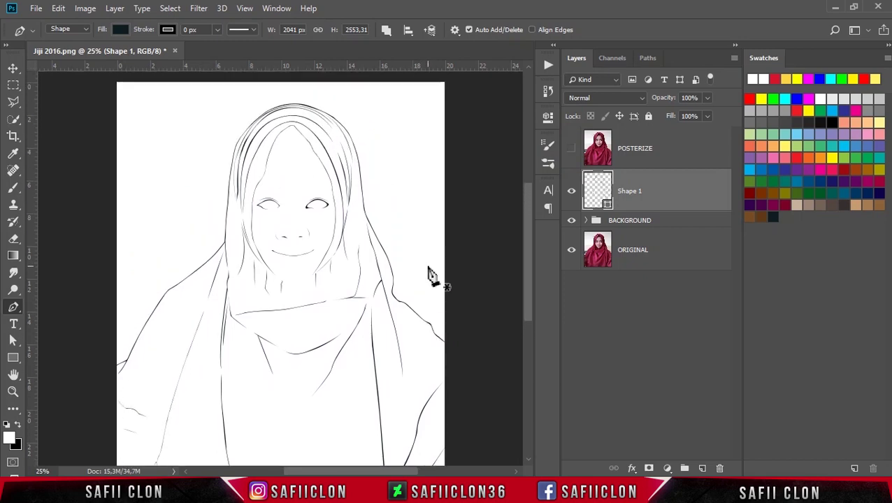
scroll(430, 275, "up", 1)
key("ctrl+plus")
key("ctrl+plus")
key("ctrl+minus")
key("ctrl+minus")
key("ctrl+minus")
key("ctrl+plus")
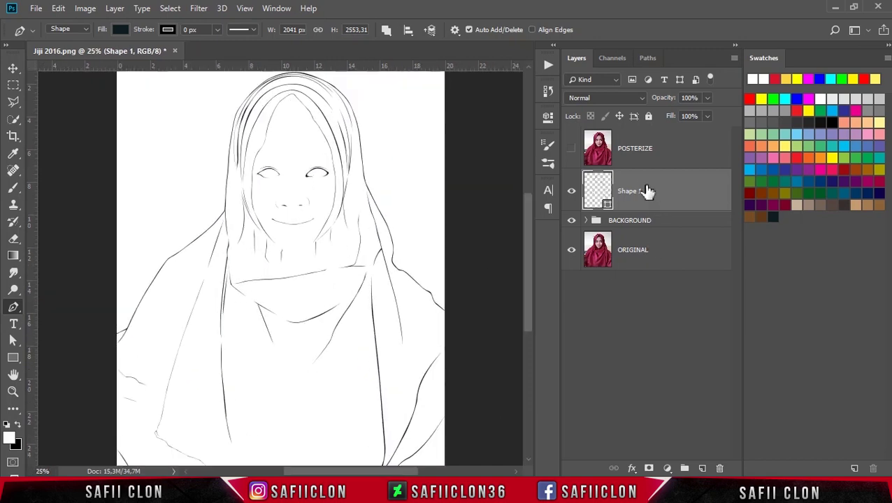
Group Shape 1 into a new layer group named LINE, collapse it, then select BACKGROUND
right_click(688, 186)
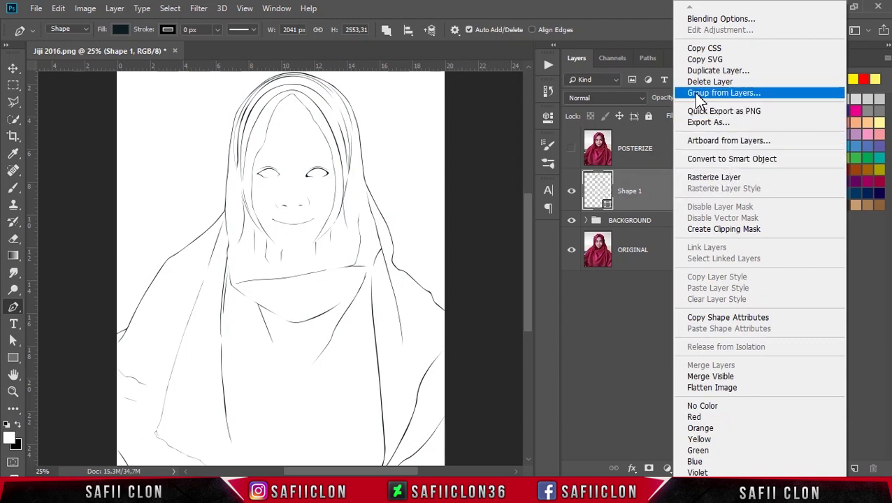
left_click(720, 93)
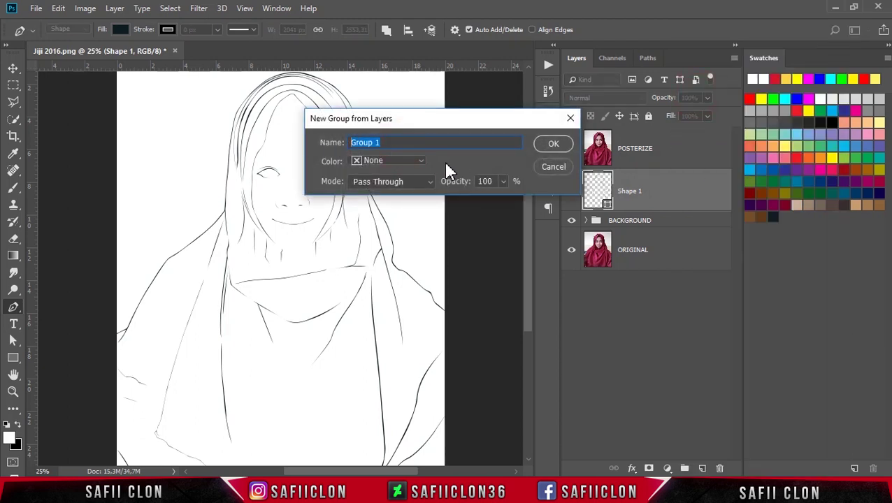
type("LINE")
left_click(553, 147)
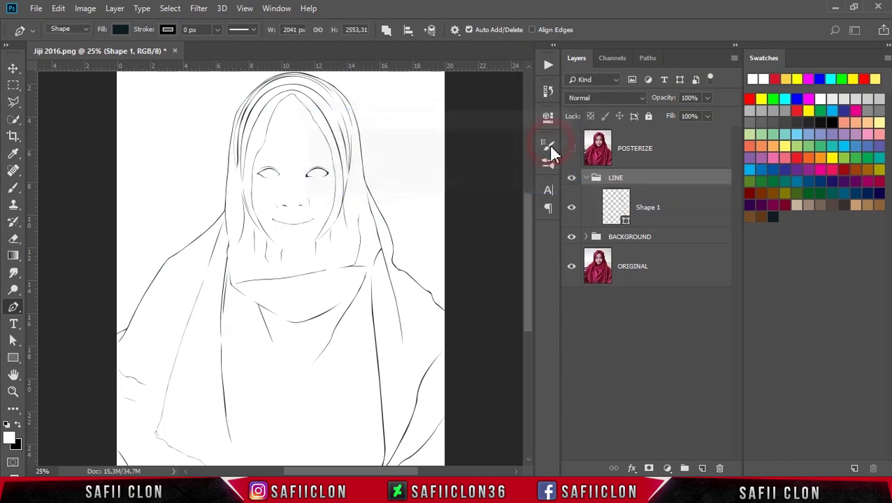
left_click(586, 179)
left_click(572, 179)
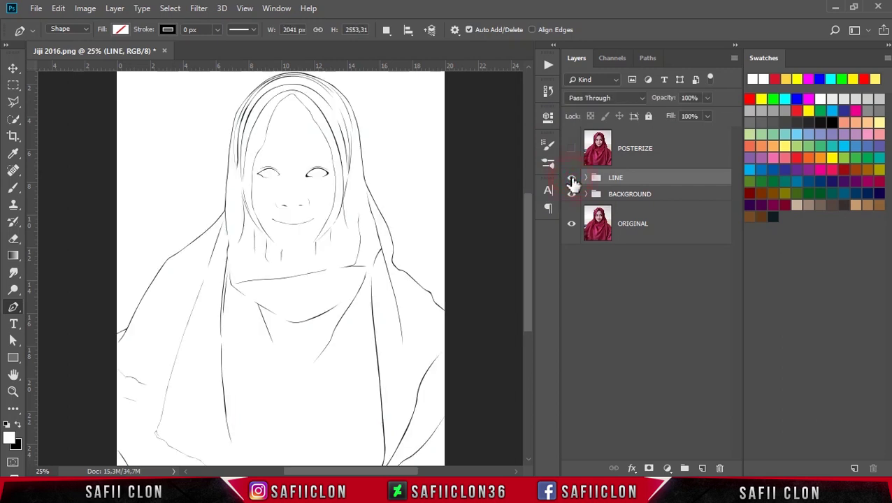
left_click(571, 179)
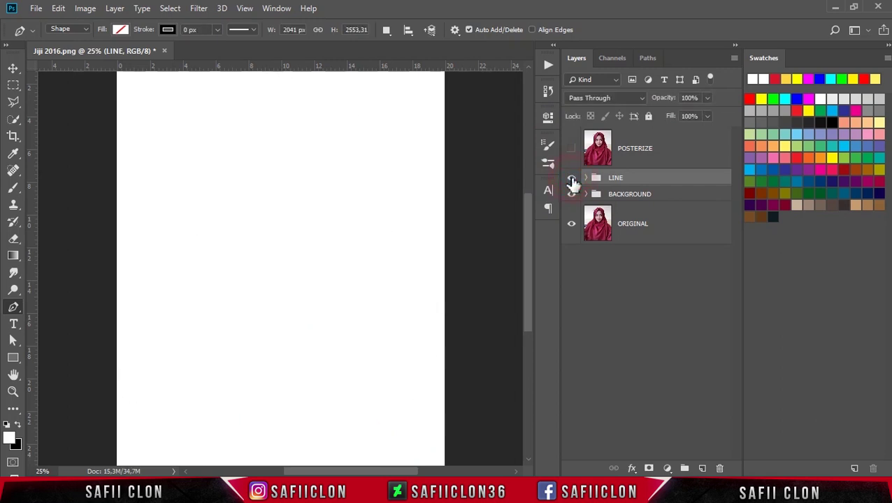
left_click(668, 195)
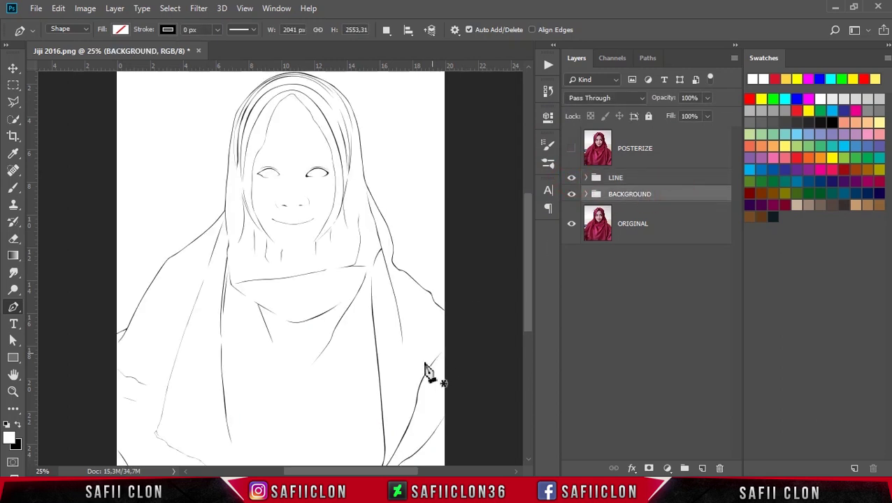